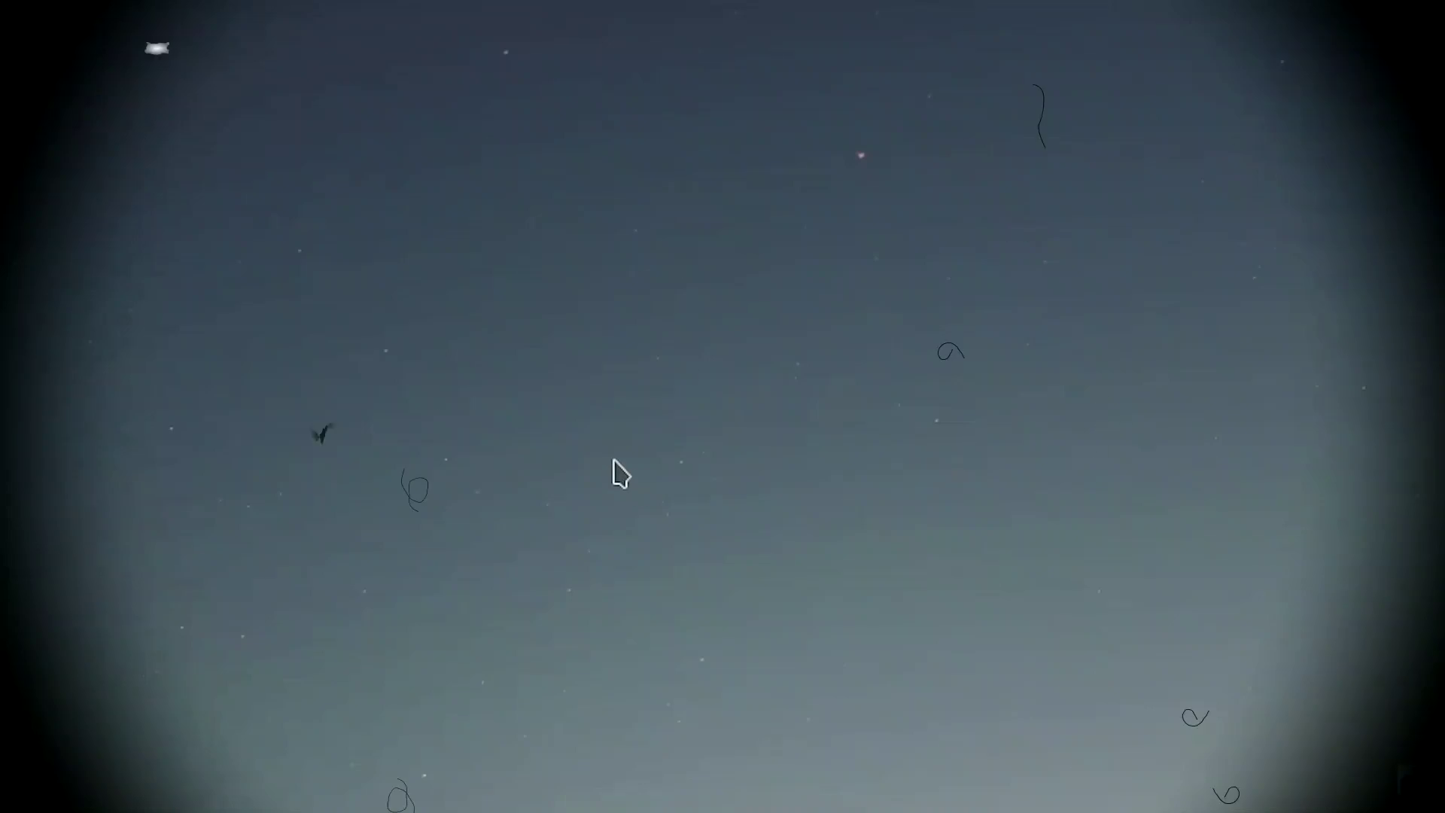
Paste 8267.046728971964 into the KWrite note, then add the 'define cat' and 'define dog' KRunner results.
type("8267.046728971964")
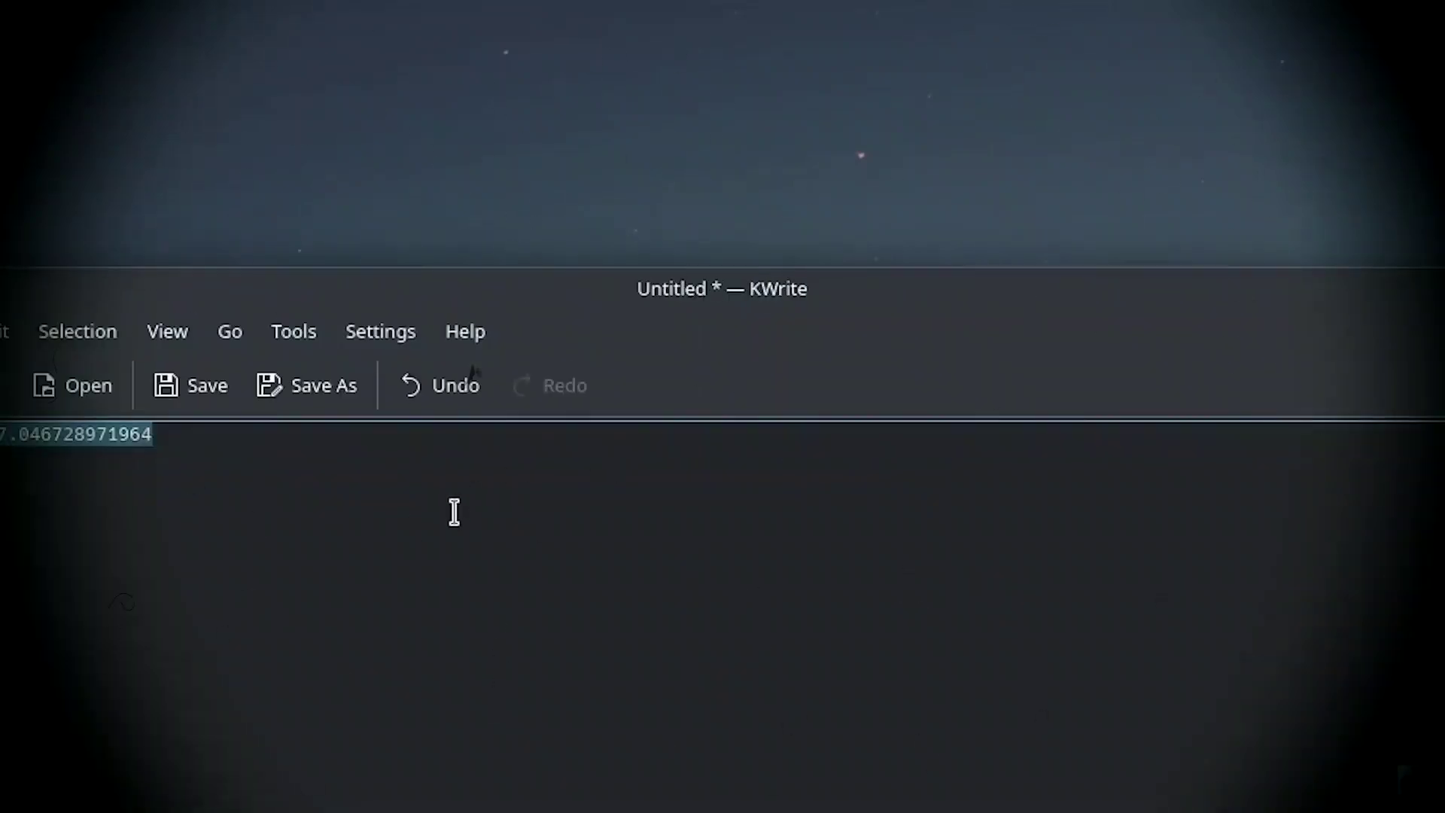
key("Return")
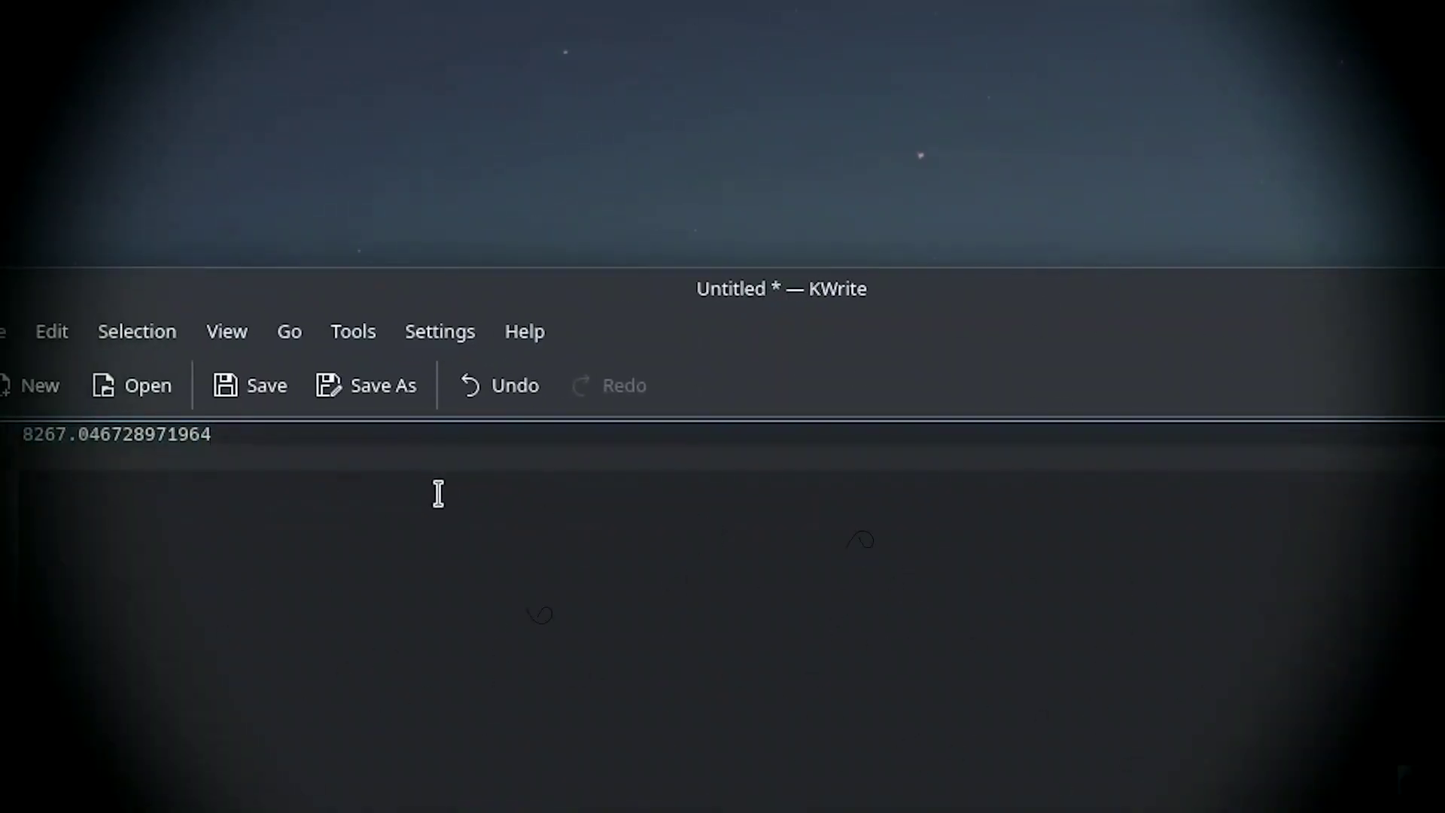
key("alt+space")
type("define cat")
left_click(953, 109)
key("alt+space")
type("define dog")
left_click(952, 109)
Query KRunner for the time in GMT, then IST, germany, and united states.
key("alt+space")
type("time ")
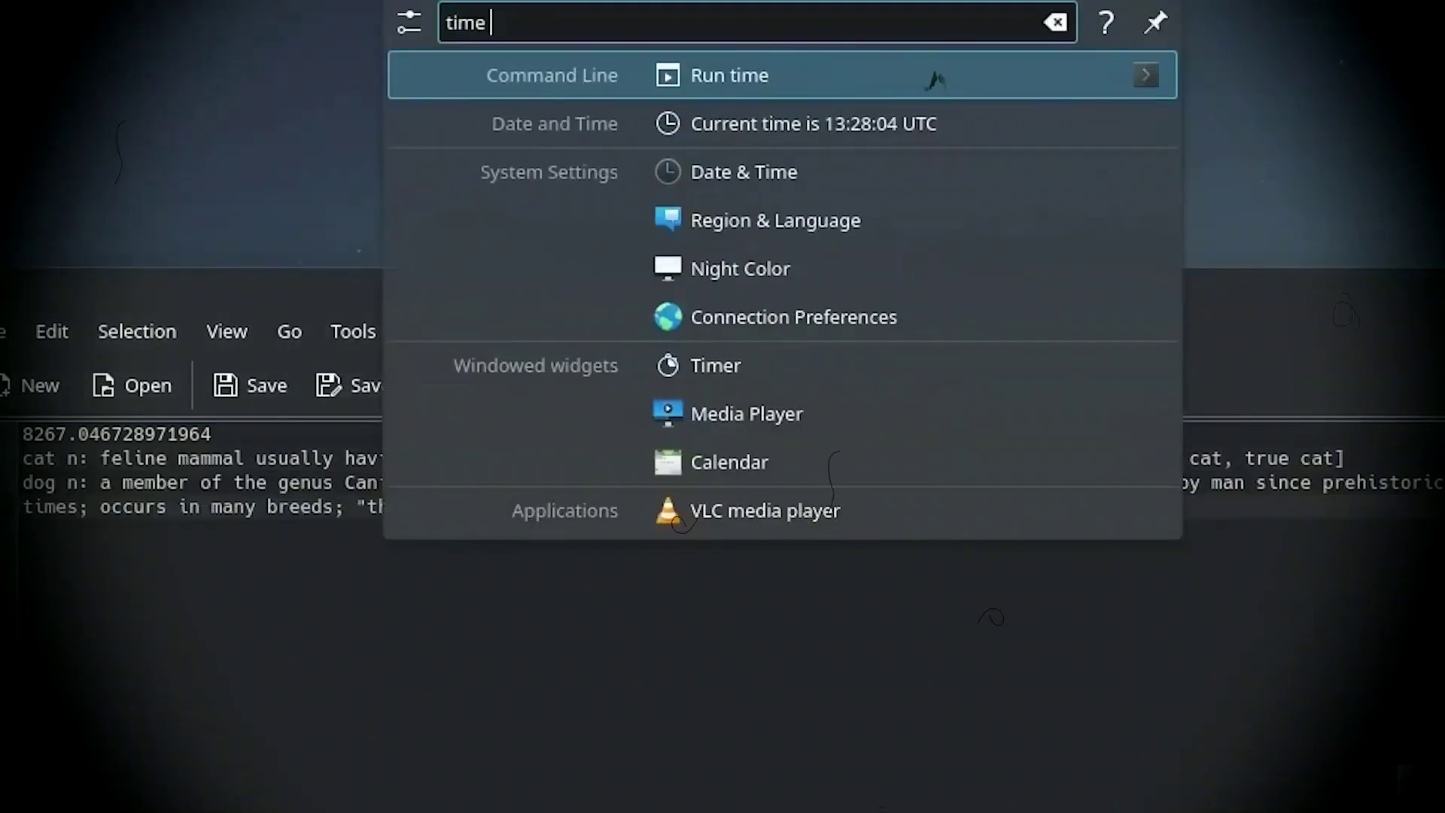
type("GMT")
key("ctrl+shift+Left")
type("IST")
key("ctrl+shift+Left")
type("germany")
key("ctrl+shift+Left")
type("united states")
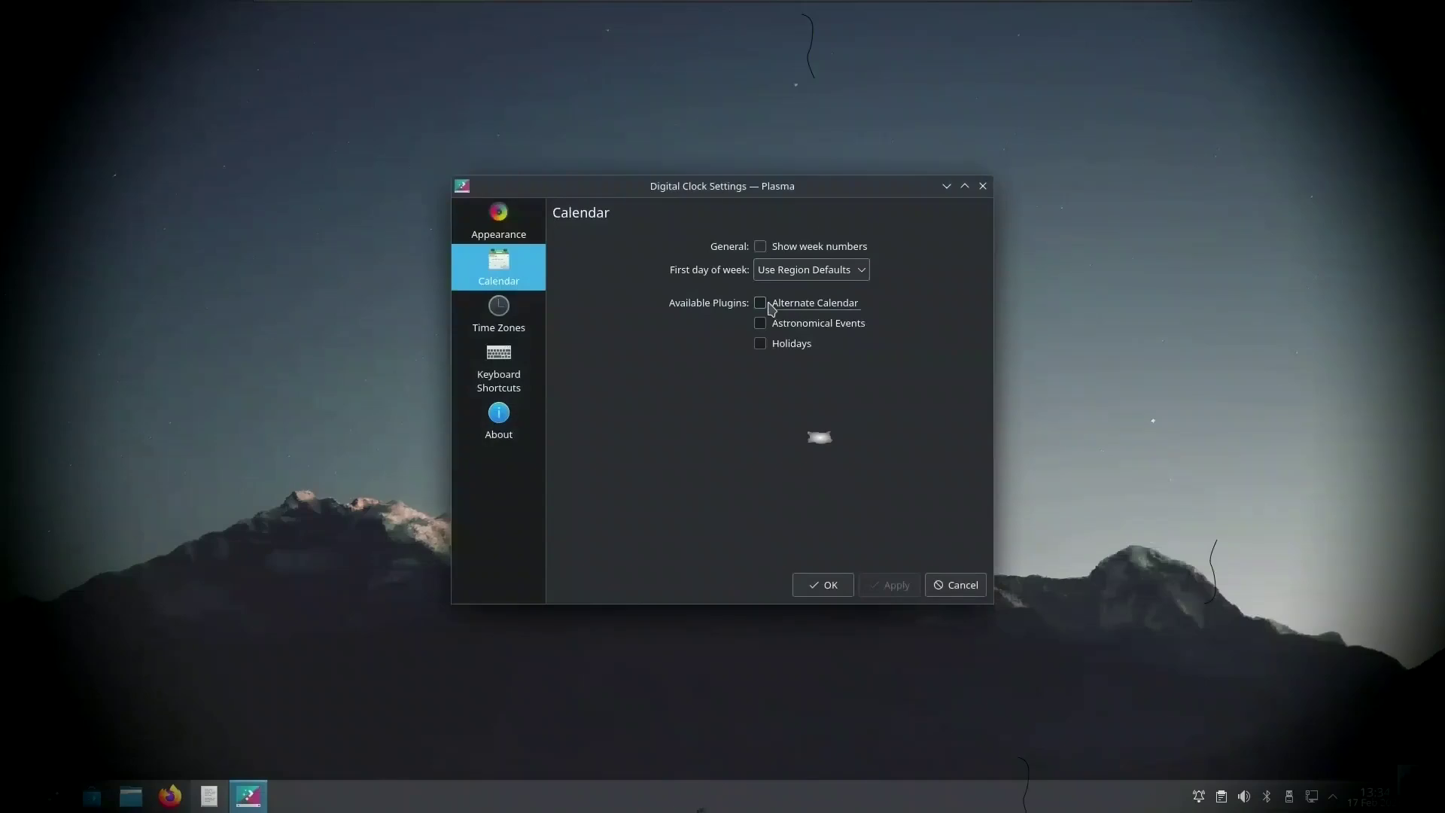
Enable the alternate calendar plugin and set it to Hebrew Calendar.
left_click(772, 305)
left_click(505, 375)
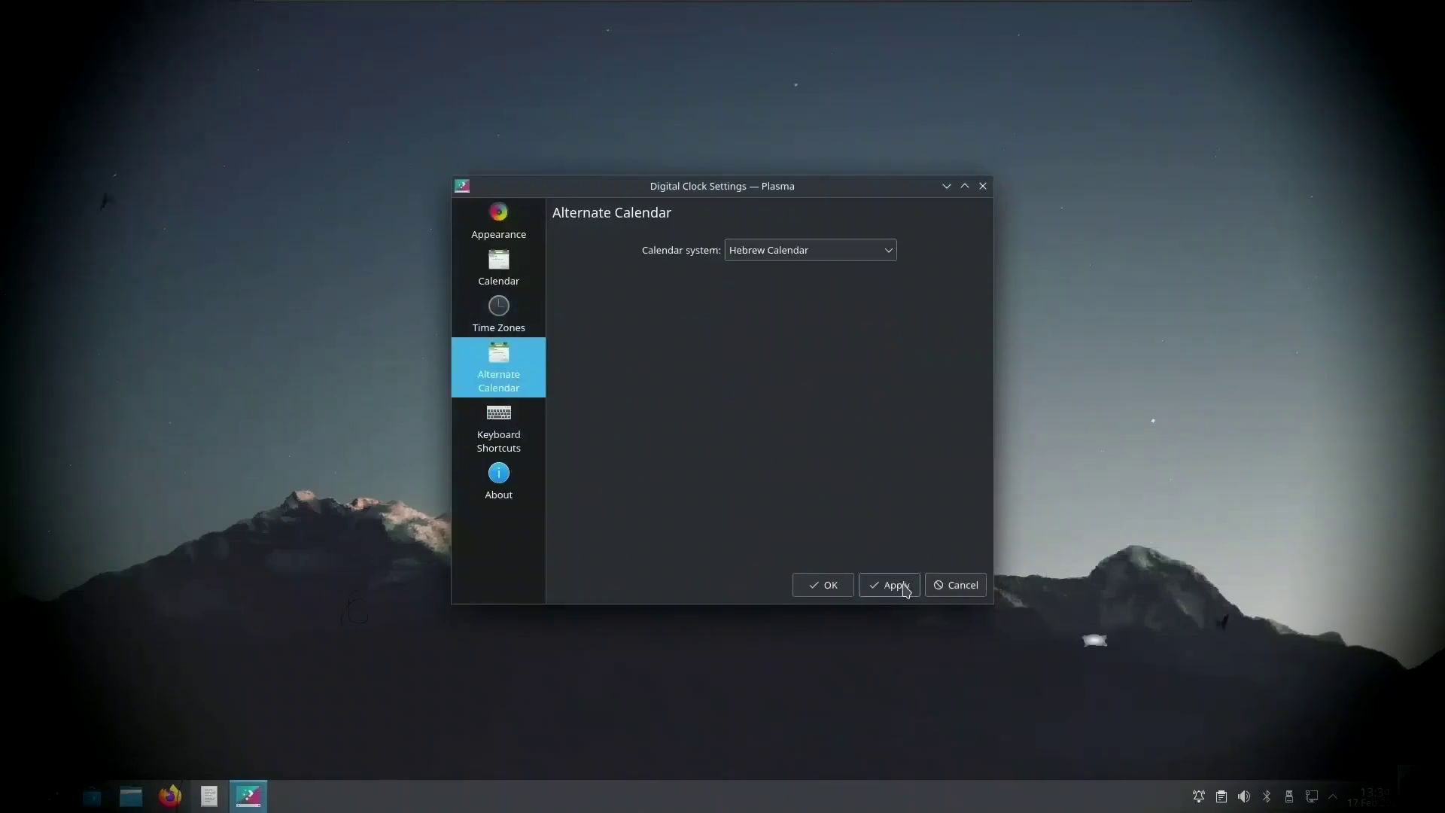
left_click(941, 585)
Launch the Color Picker widget from a 'colour' search and set its preview count to 9.
key("Escape")
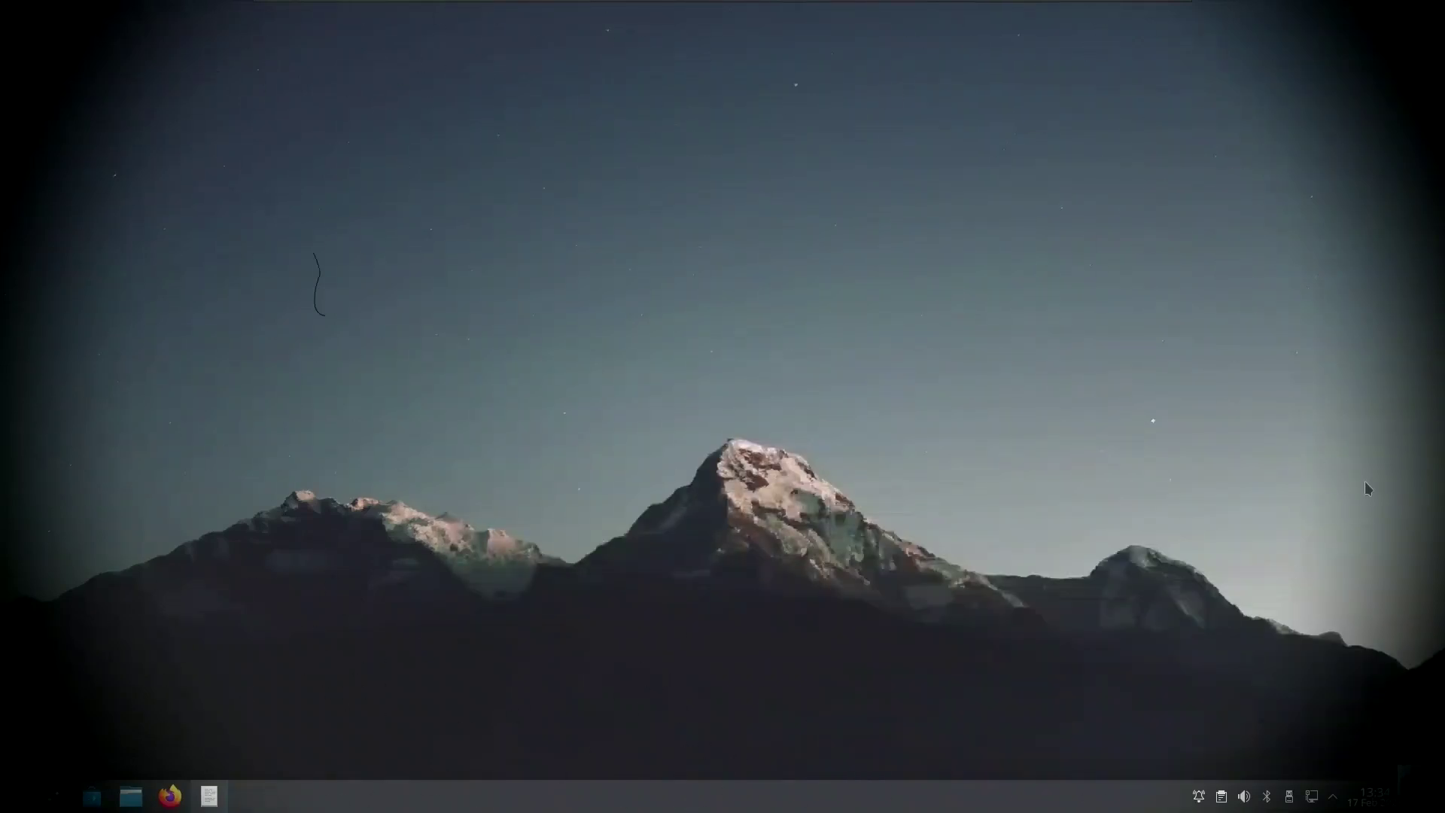
left_click(92, 796)
type("colour")
key("Return")
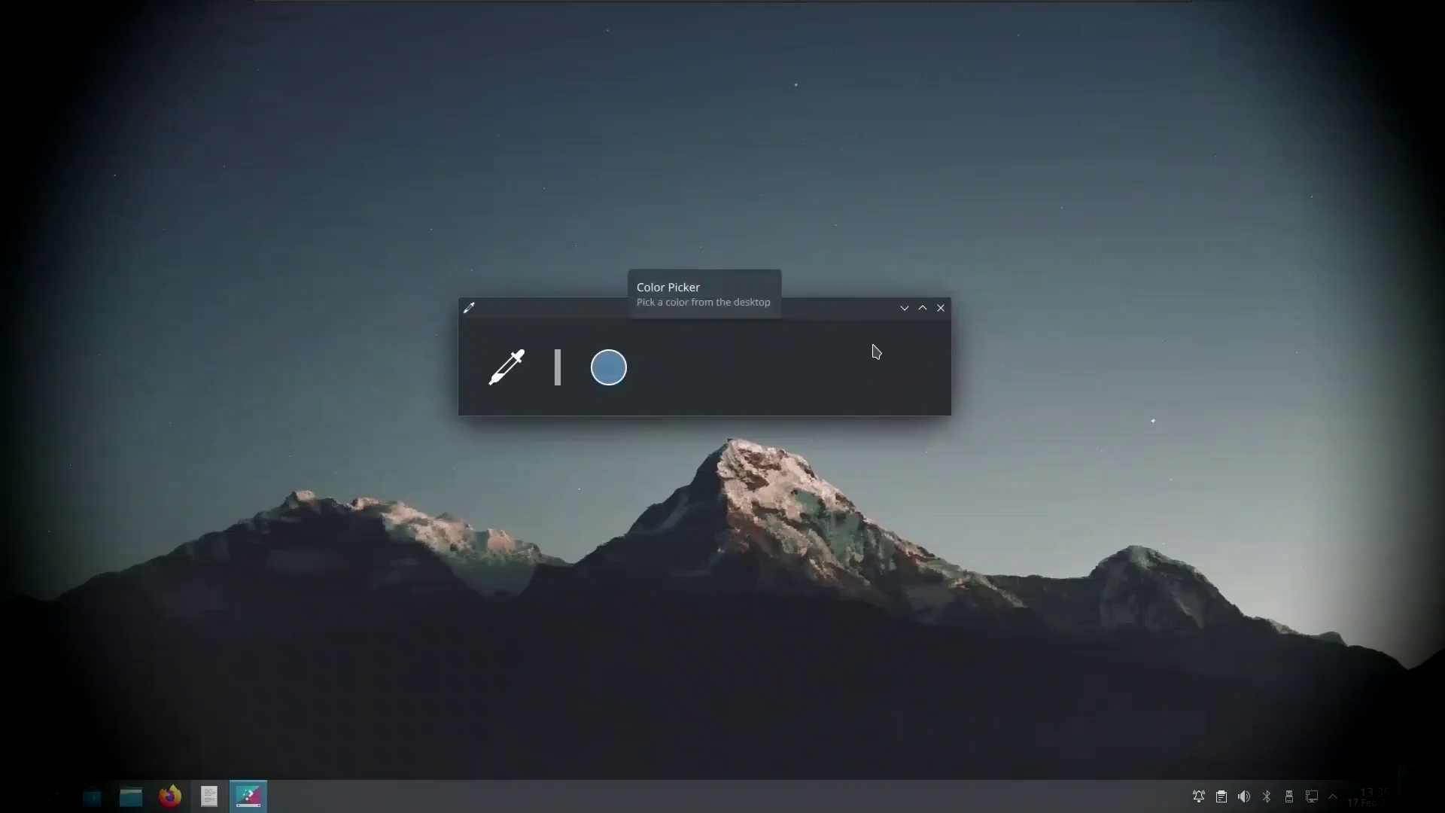
right_click(755, 365)
left_click(791, 430)
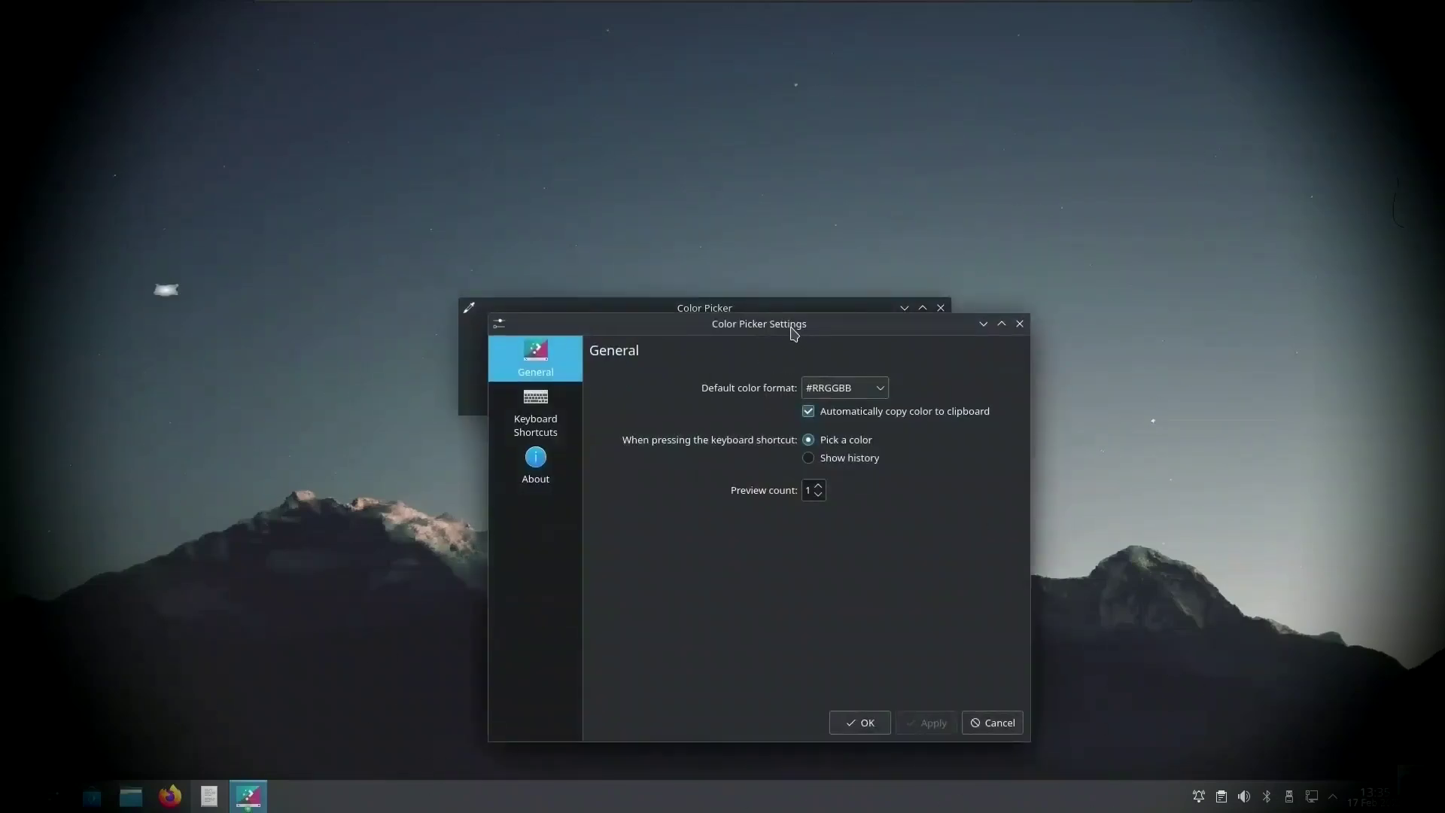
type("9")
key("Return")
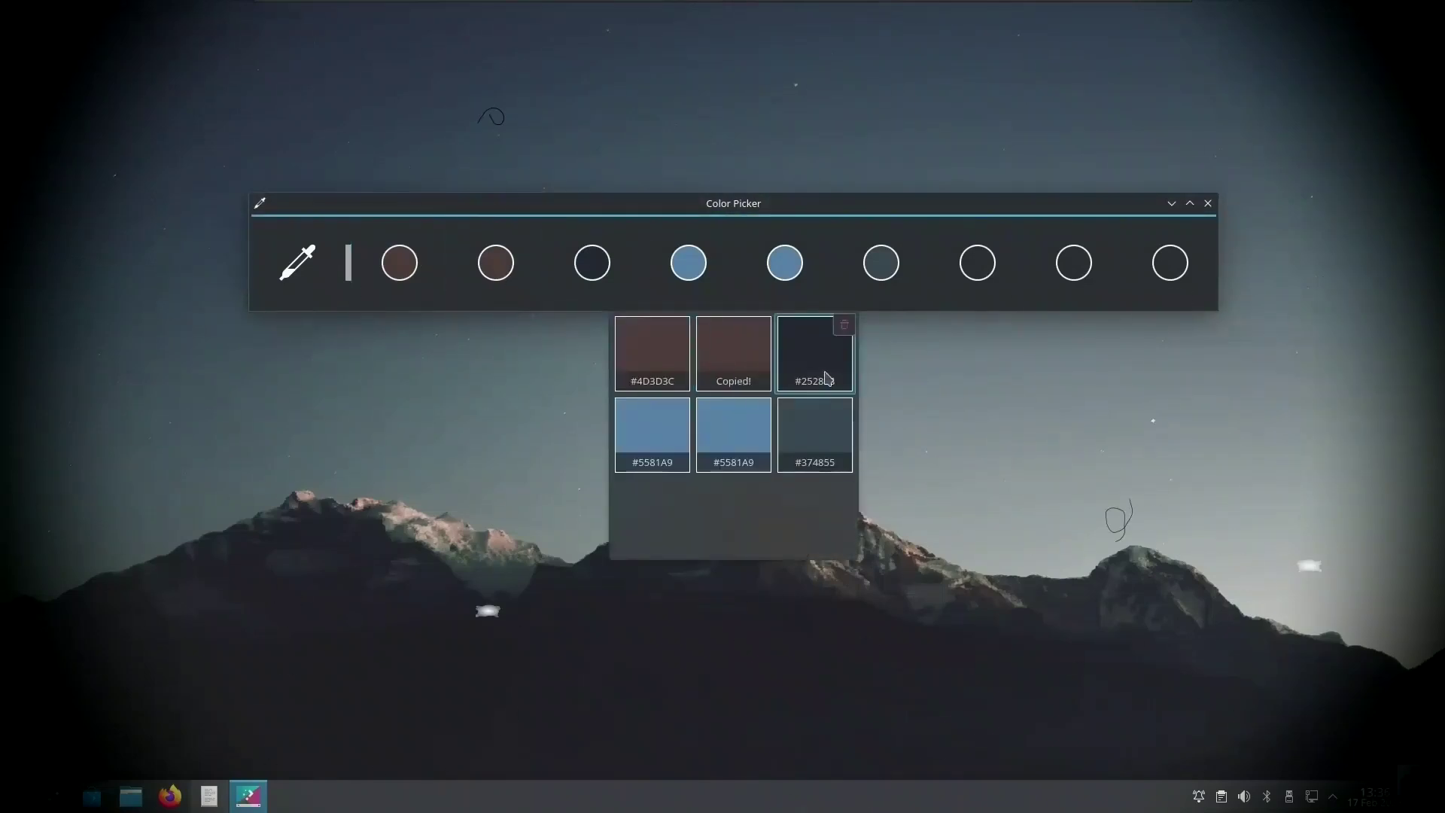
Paste the picked colour #5581A9 into the KWrite note and arrange the Color Picker above it.
left_click(209, 796)
type("#5581A9")
left_click_drag(814, 157, 823, 446)
left_click_drag(707, 206, 654, 329)
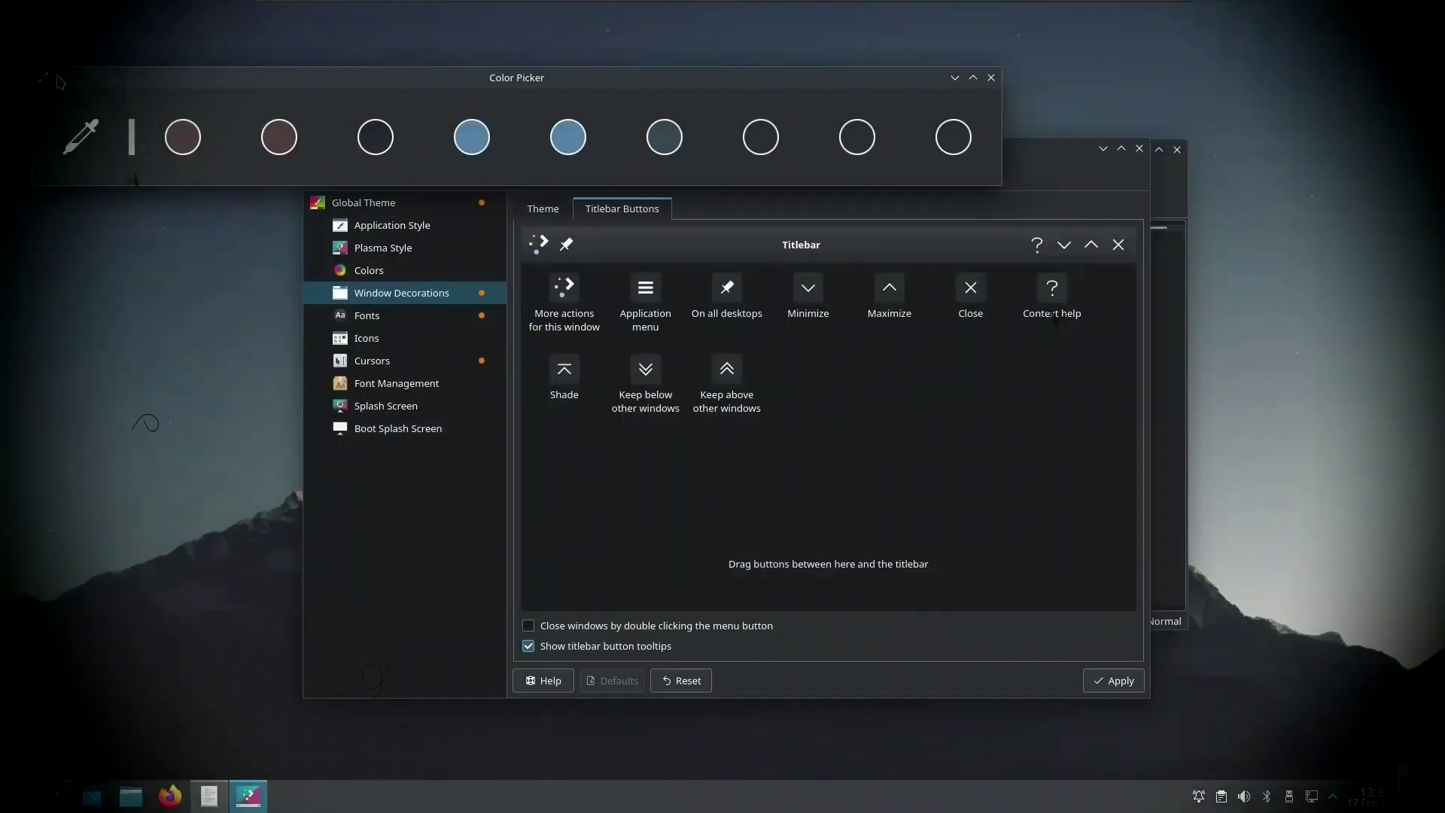
left_click(45, 77)
mouse_move(137, 147)
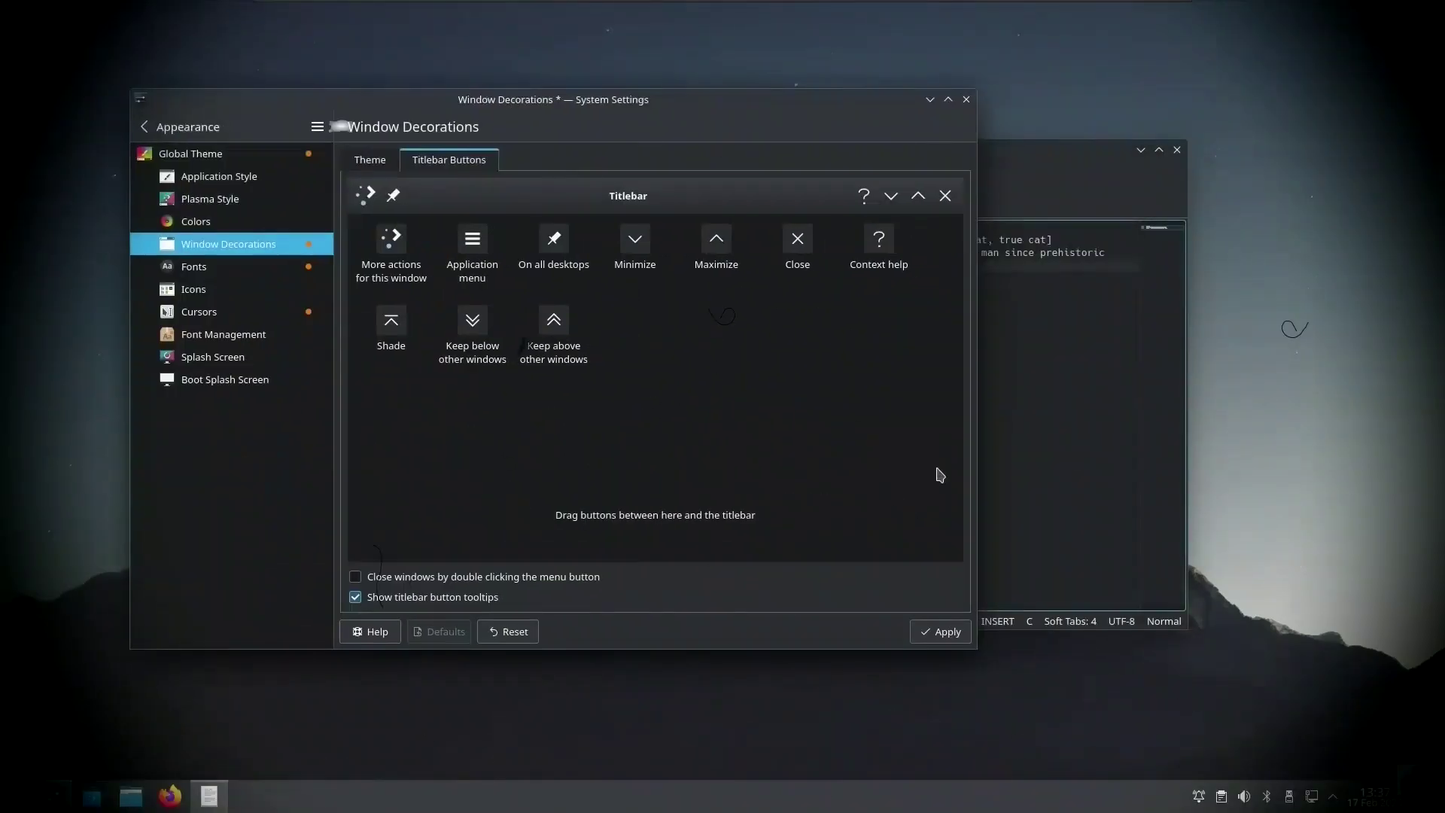
Quit System Settings, check the network status, mute audio and turn notifications off.
key("ctrl+q")
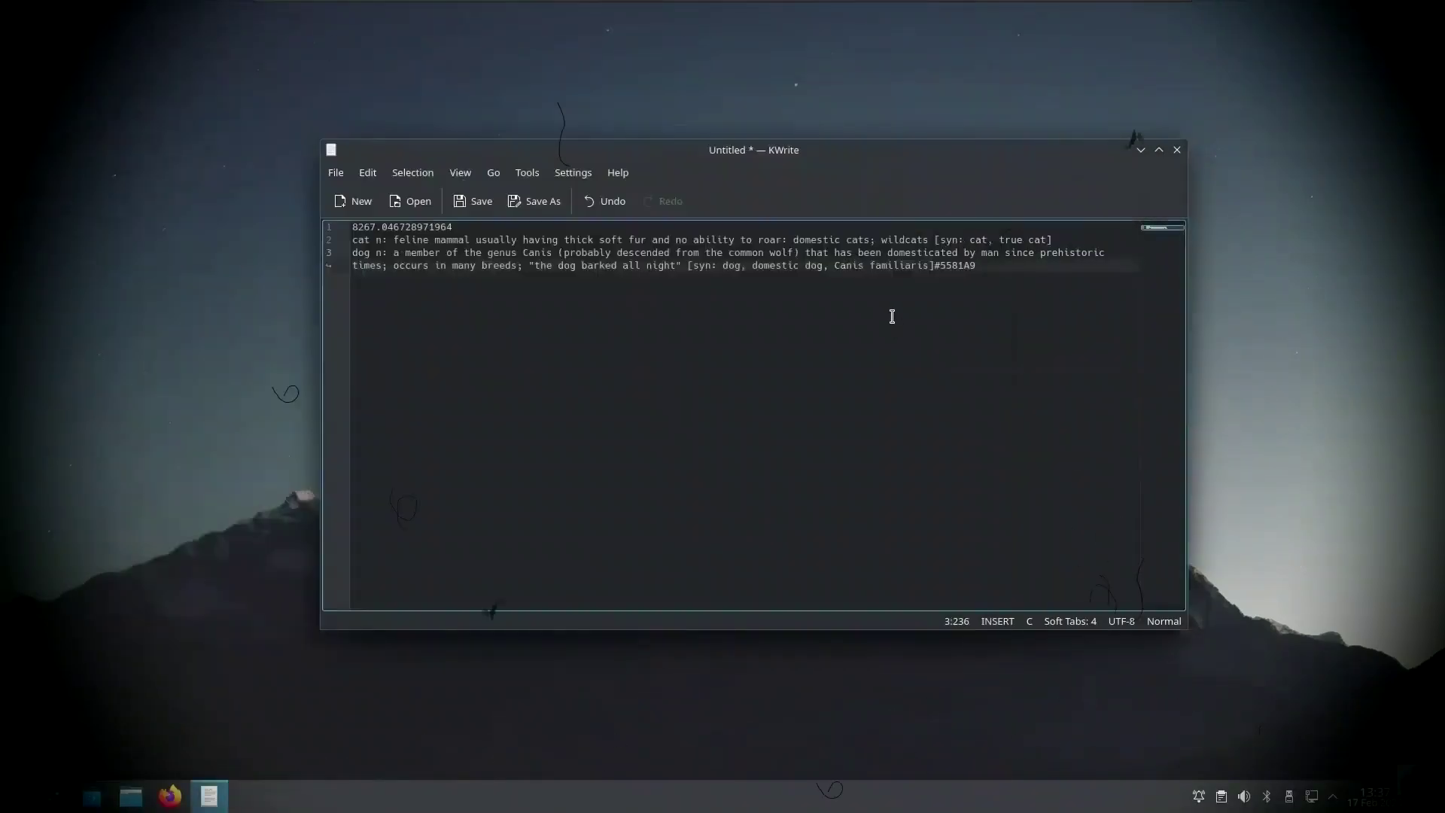
left_click(1312, 796)
left_click(1312, 796)
key("XF86AudioMute")
key("super+ctrl+n")
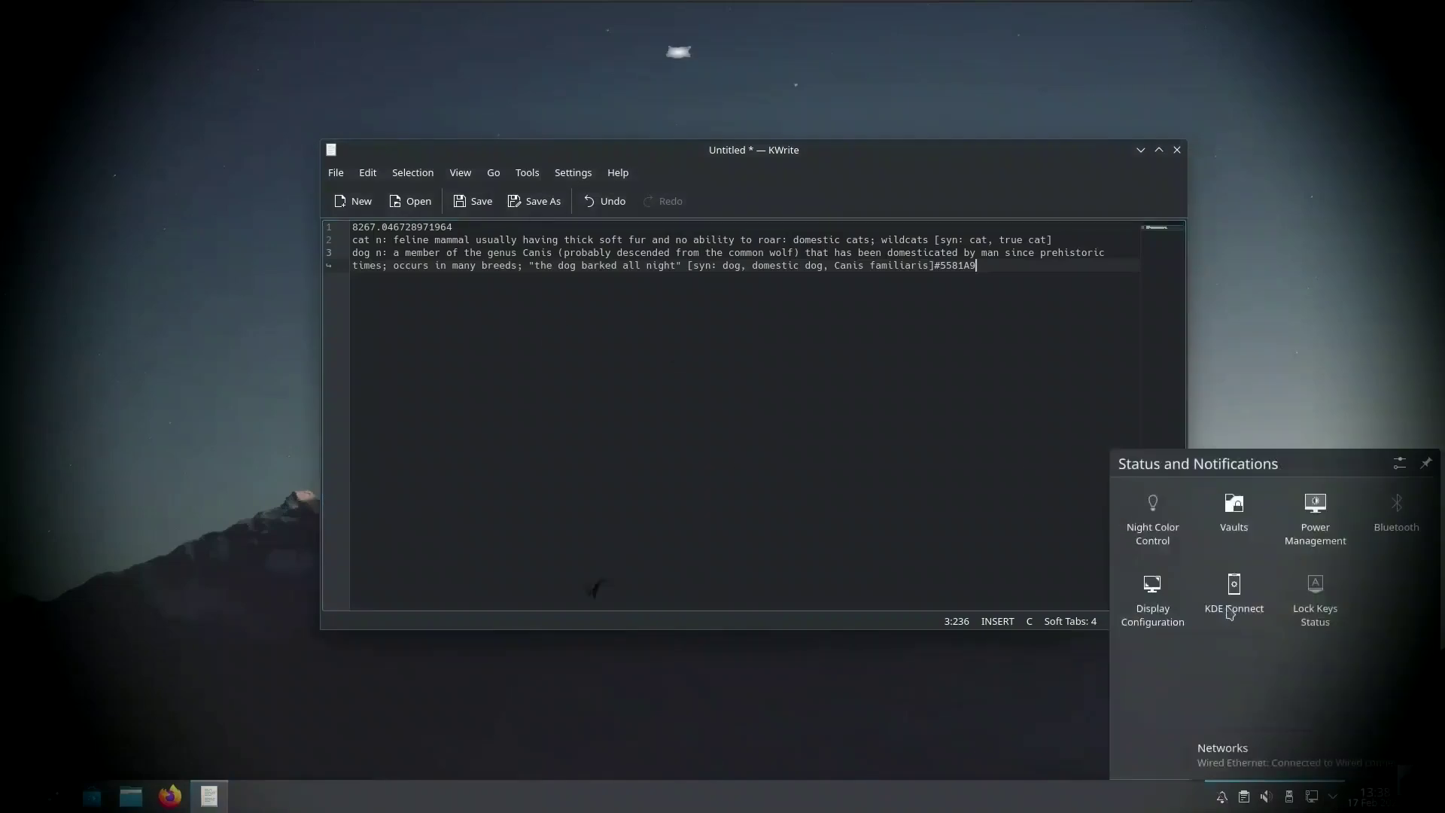
left_click(763, 410)
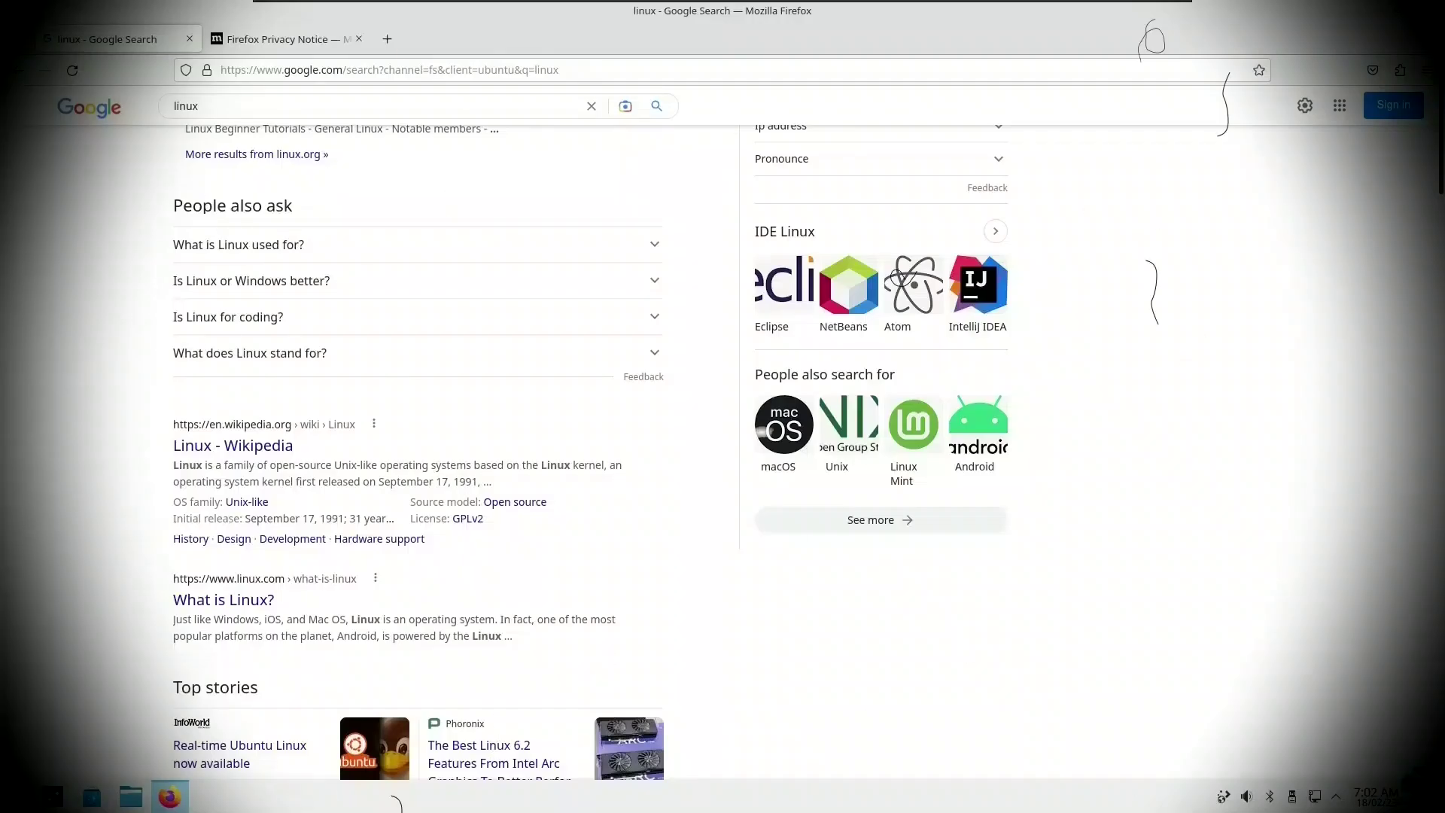
Move Firefox, open and close Dolphin, hide Firefox, and bring up the Mint applications menu.
scroll(706, 324, "down", 3)
left_click_drag(626, 44, 832, 68)
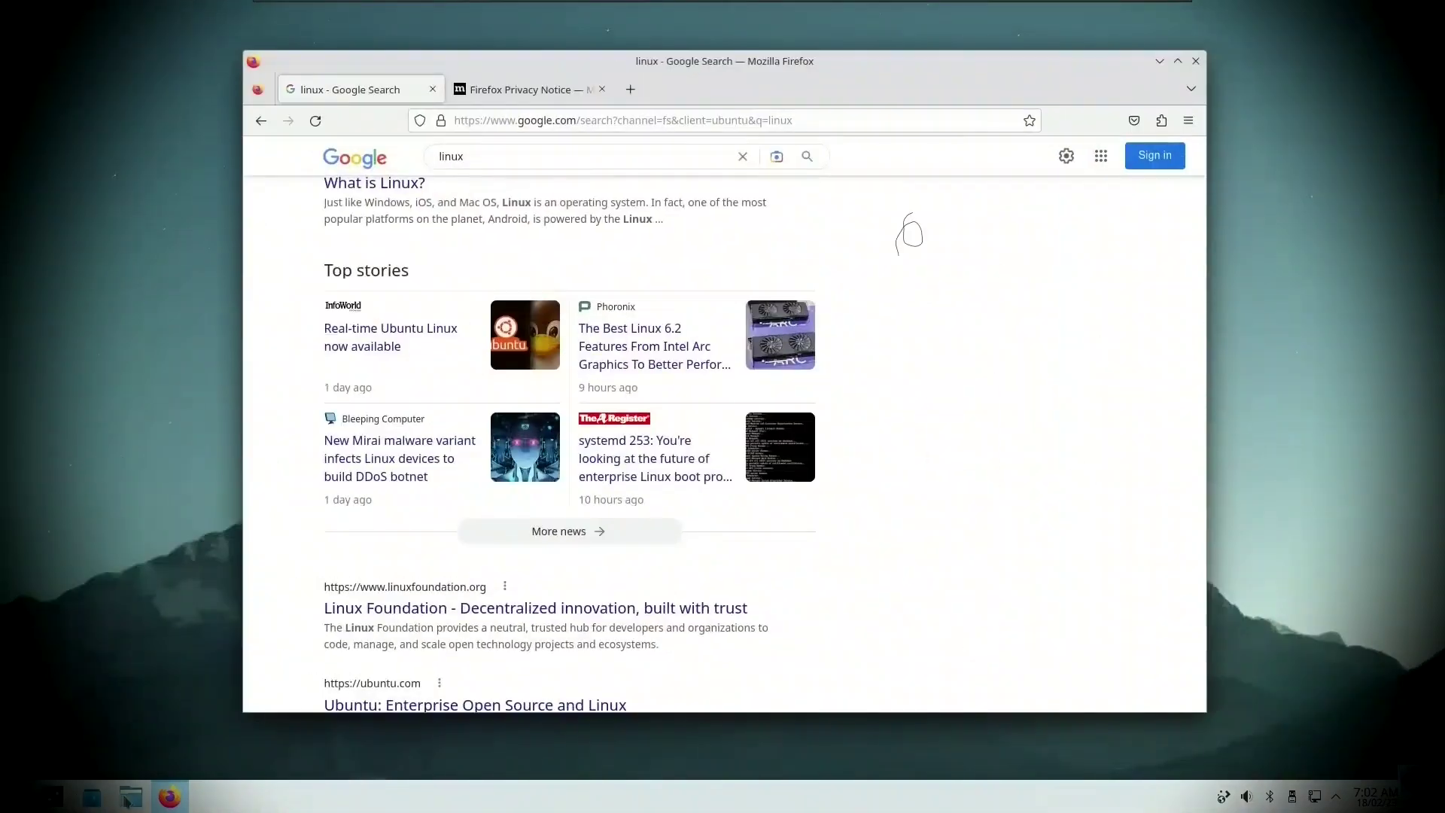
left_click(131, 796)
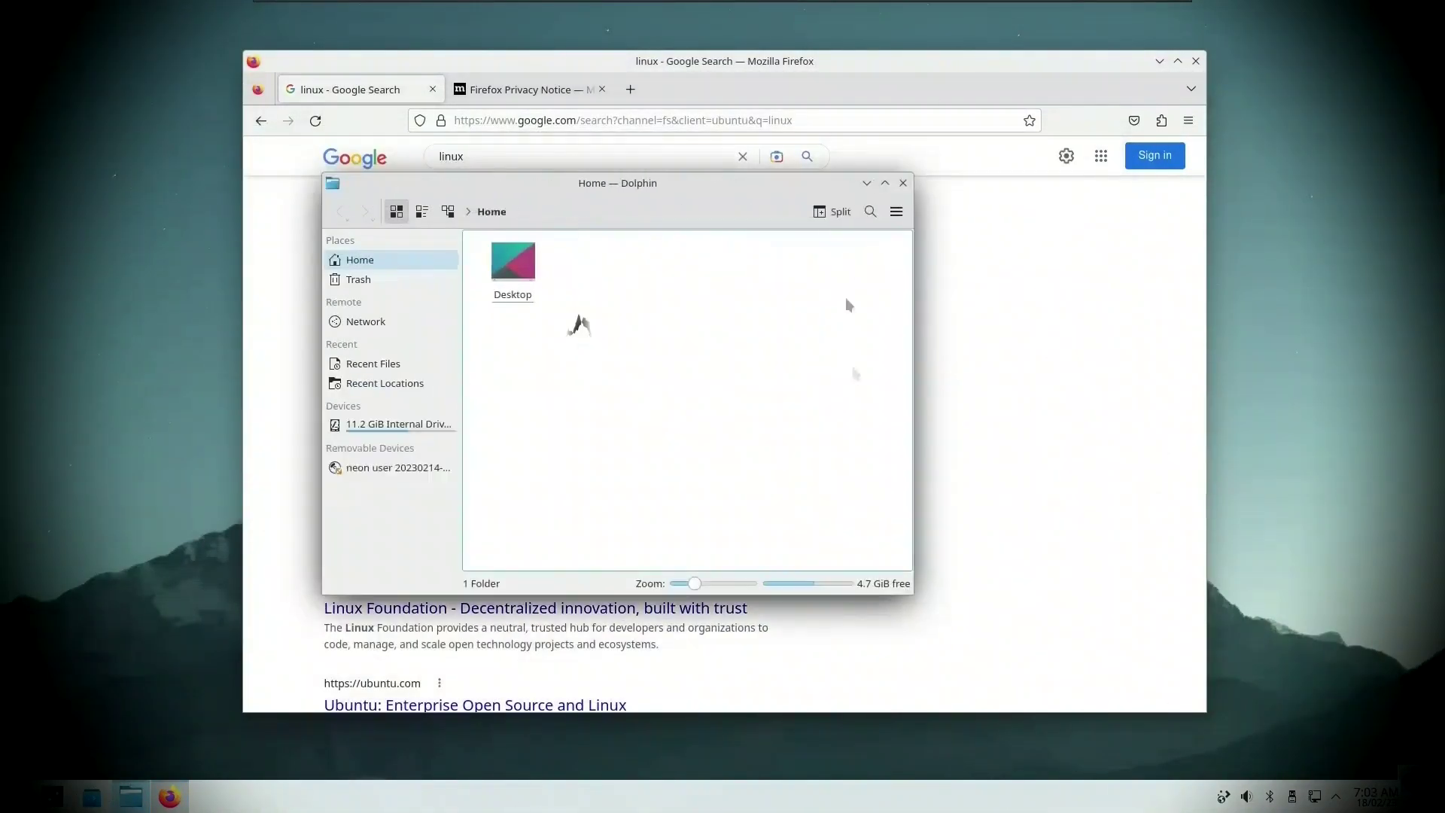
left_click(884, 182)
left_click(1160, 61)
key("super+d")
key("super+d")
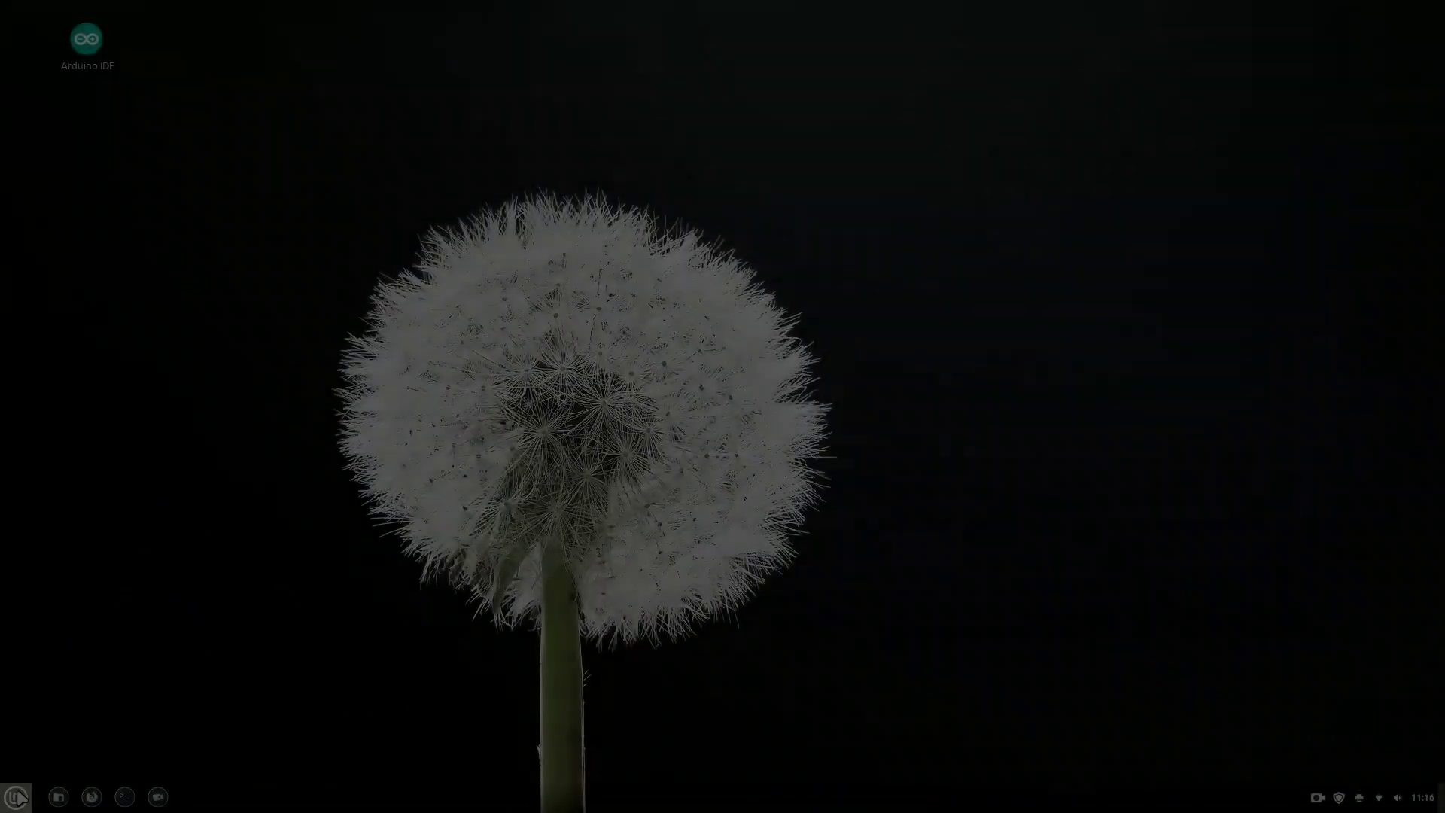
left_click(17, 797)
Launch Timeshift with the account password, create a new system snapshot, then close Timeshift.
type("ti")
left_click(291, 418)
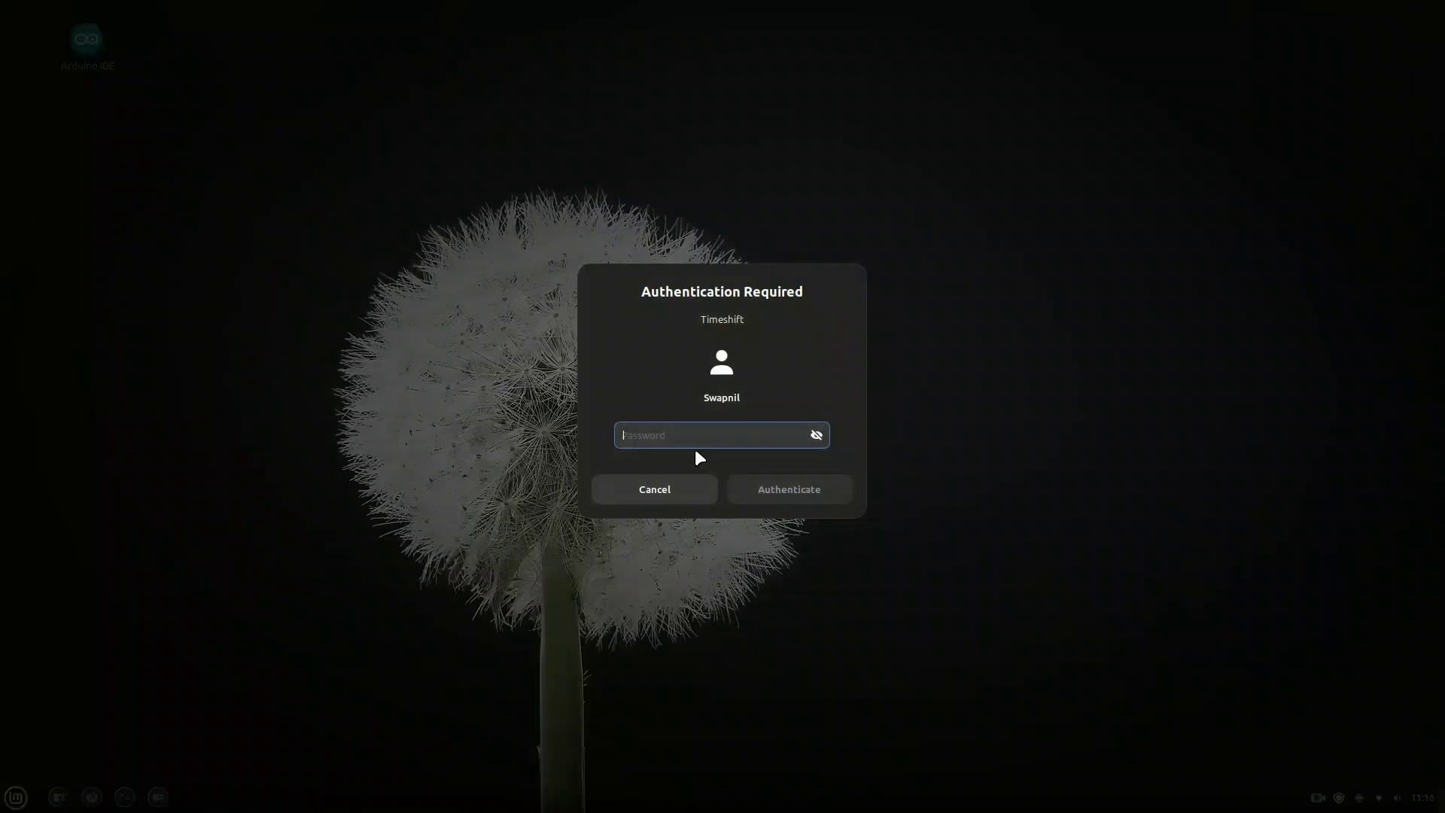
type("••••")
key("Return")
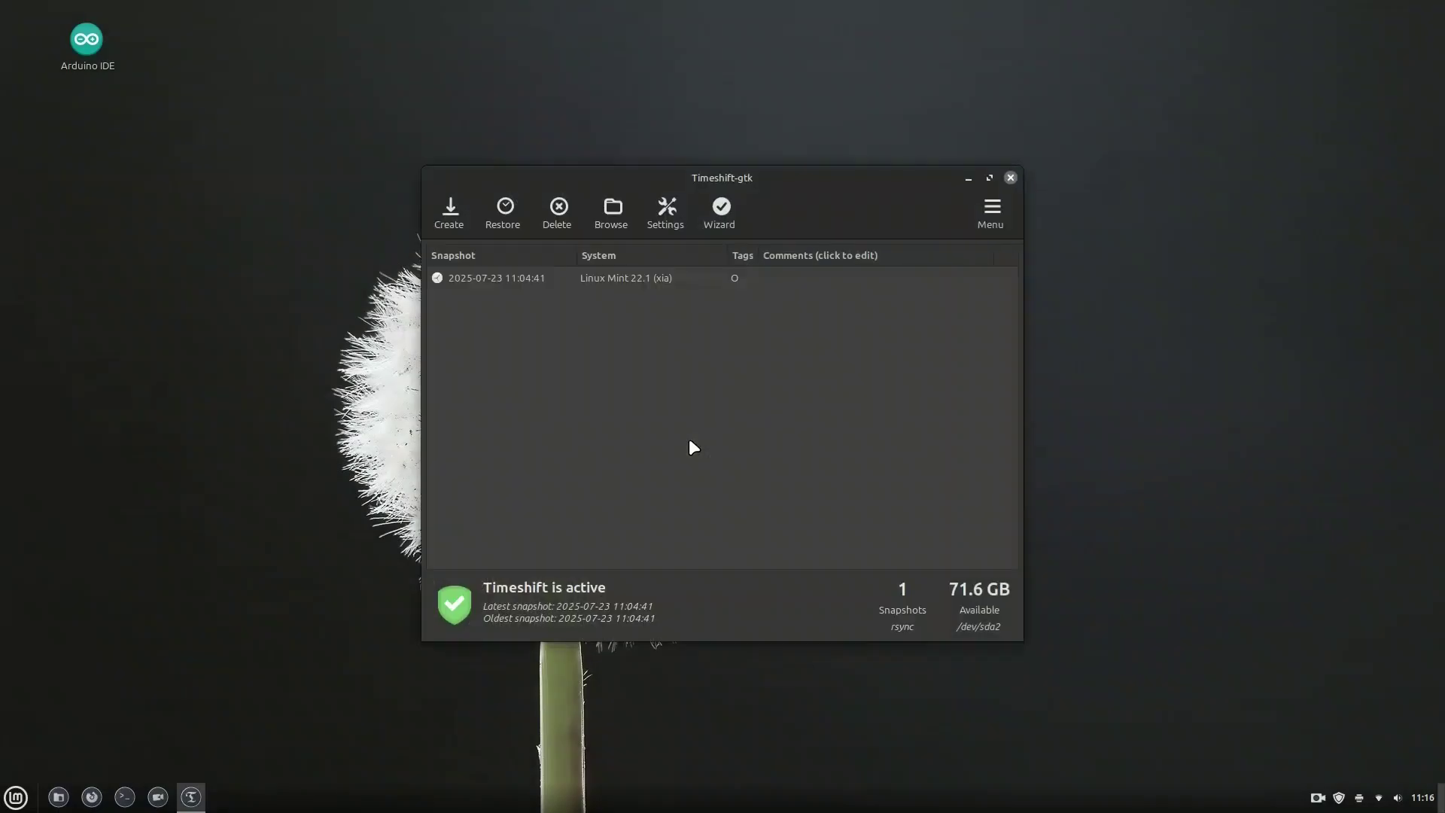
left_click(454, 216)
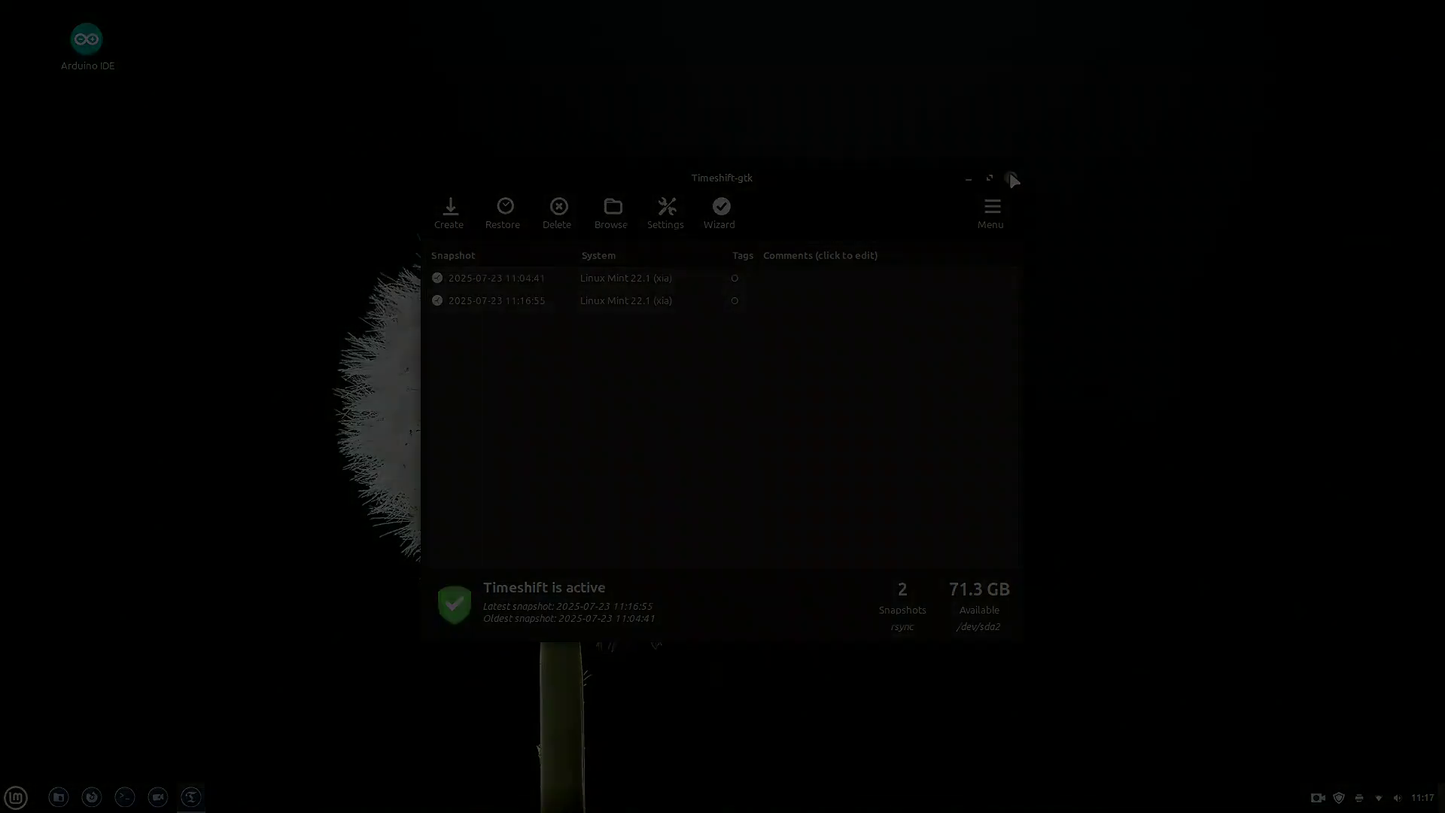
left_click(1010, 178)
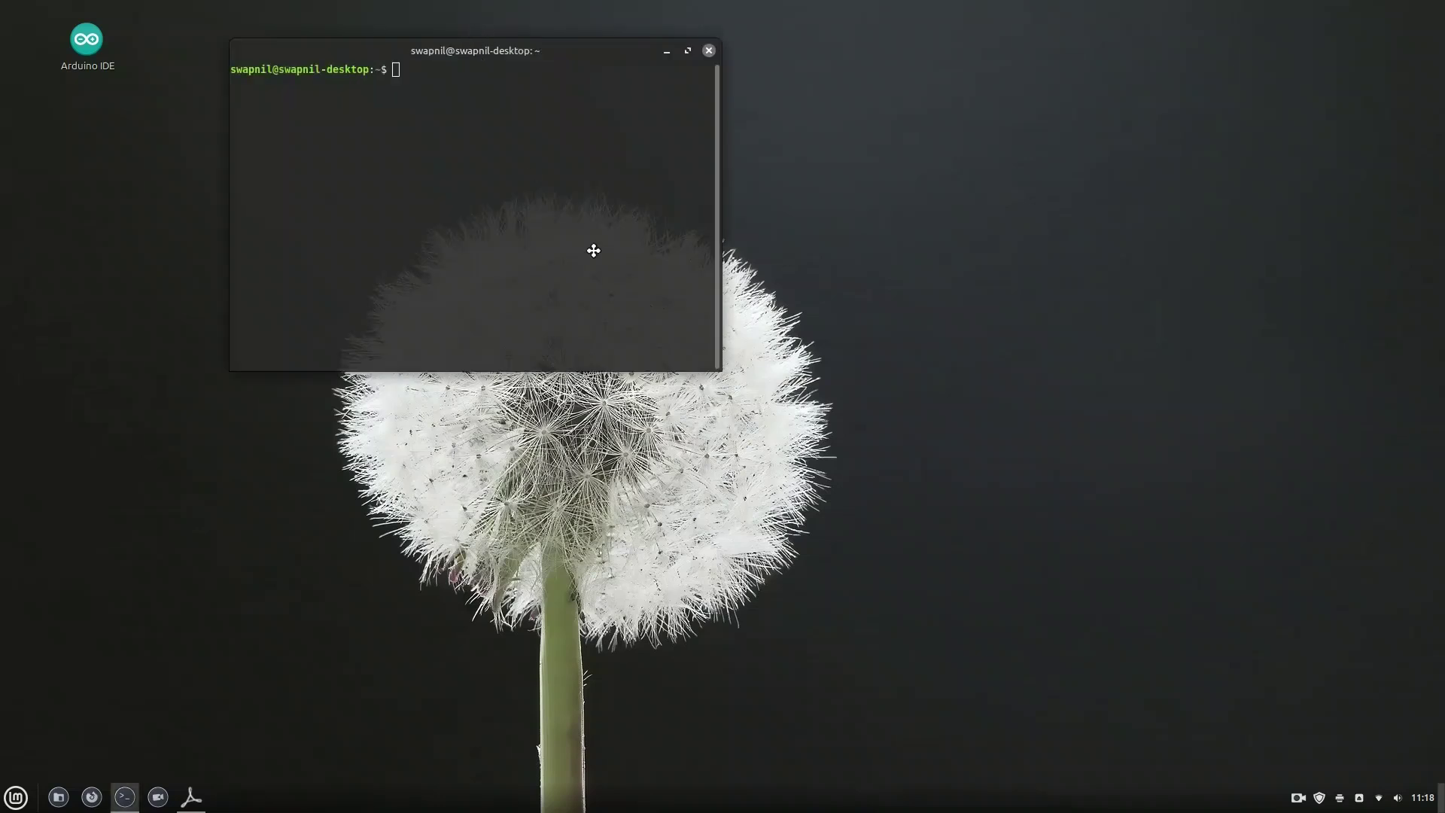
Run 'sudo apt update && sudo apt upgrade -y' with the account password, then clear the output.
left_click_drag(653, 292, 692, 284)
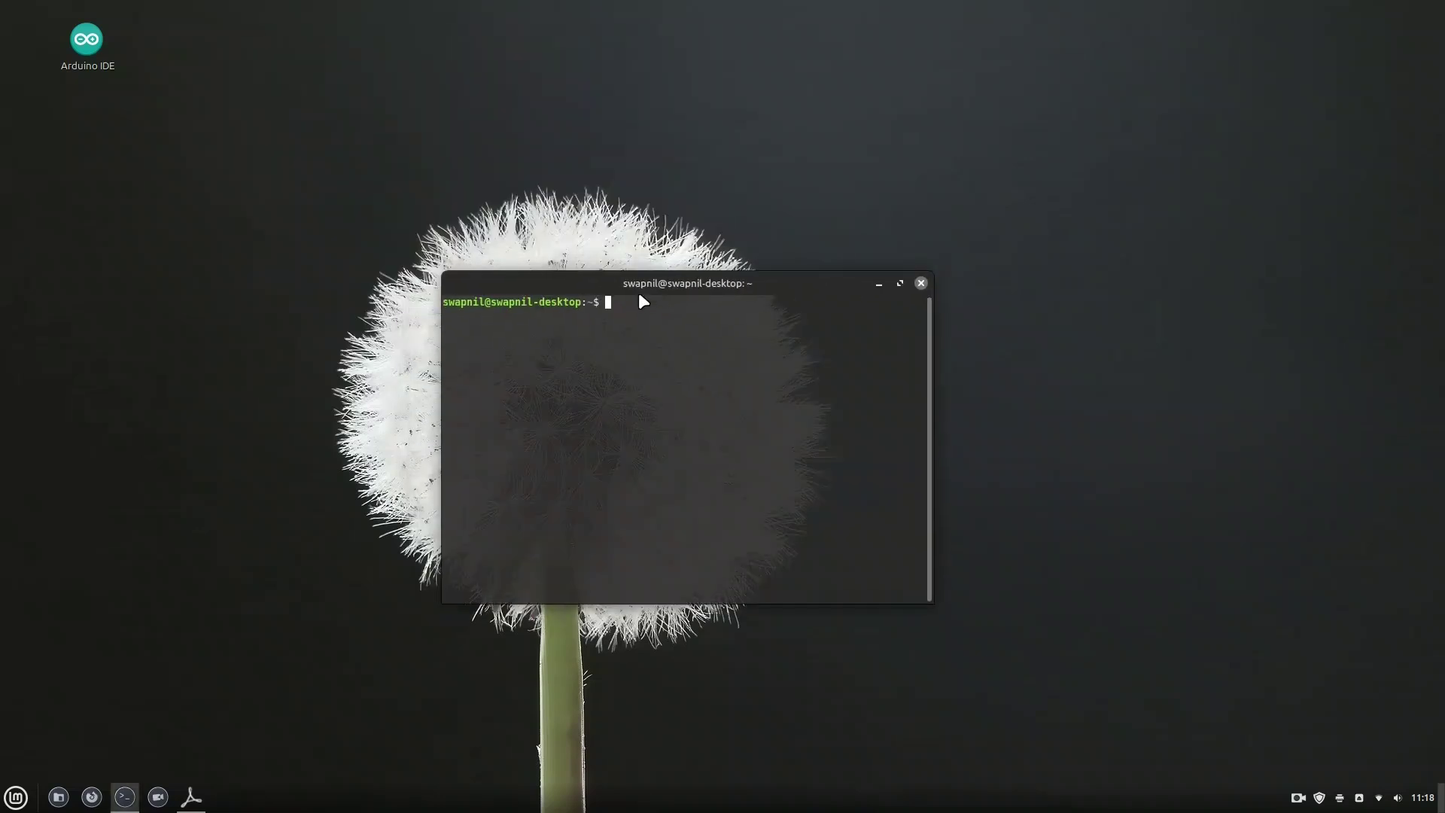
right_click(615, 301)
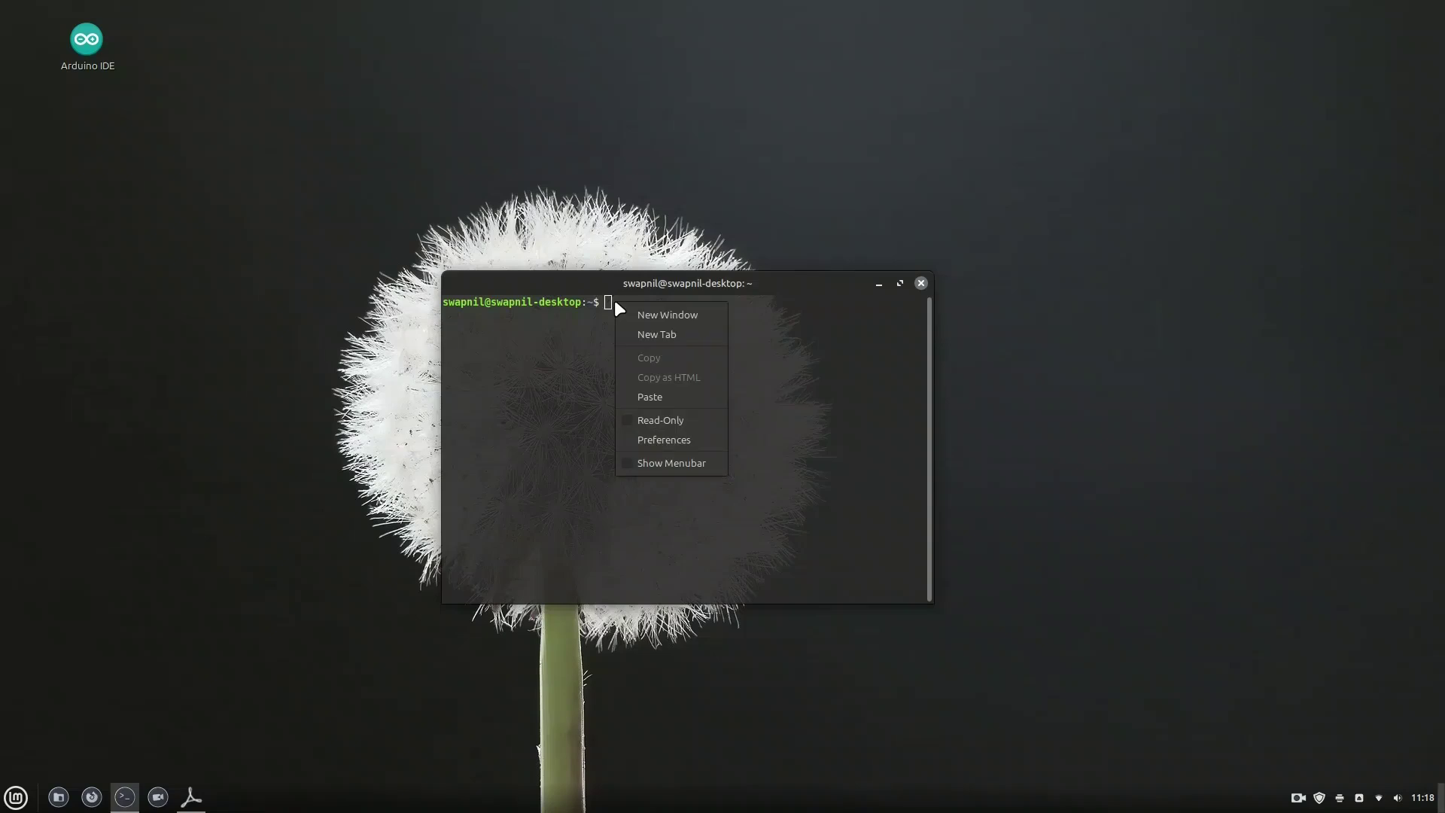
left_click(636, 395)
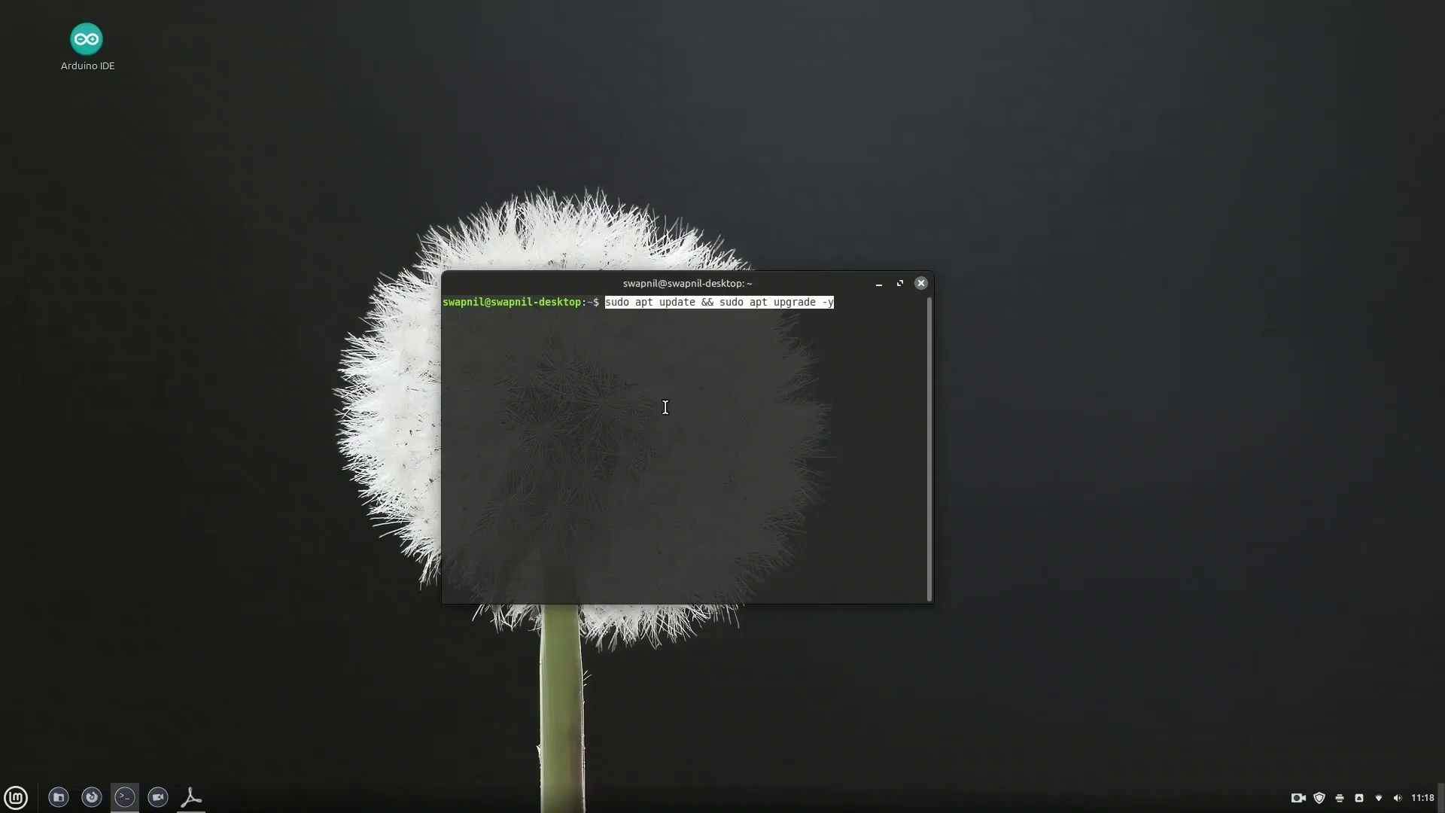
key("Return")
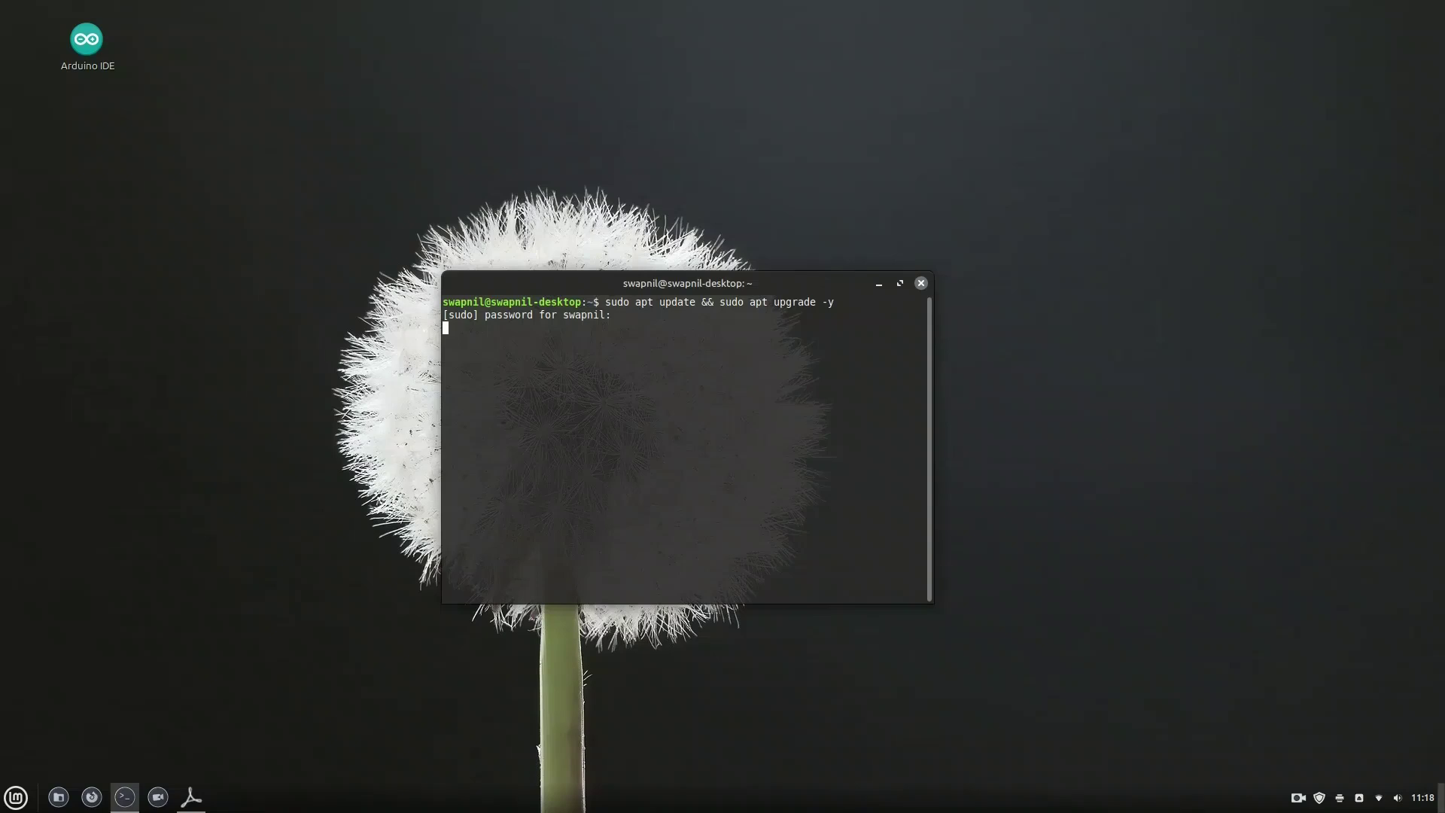
key("Return")
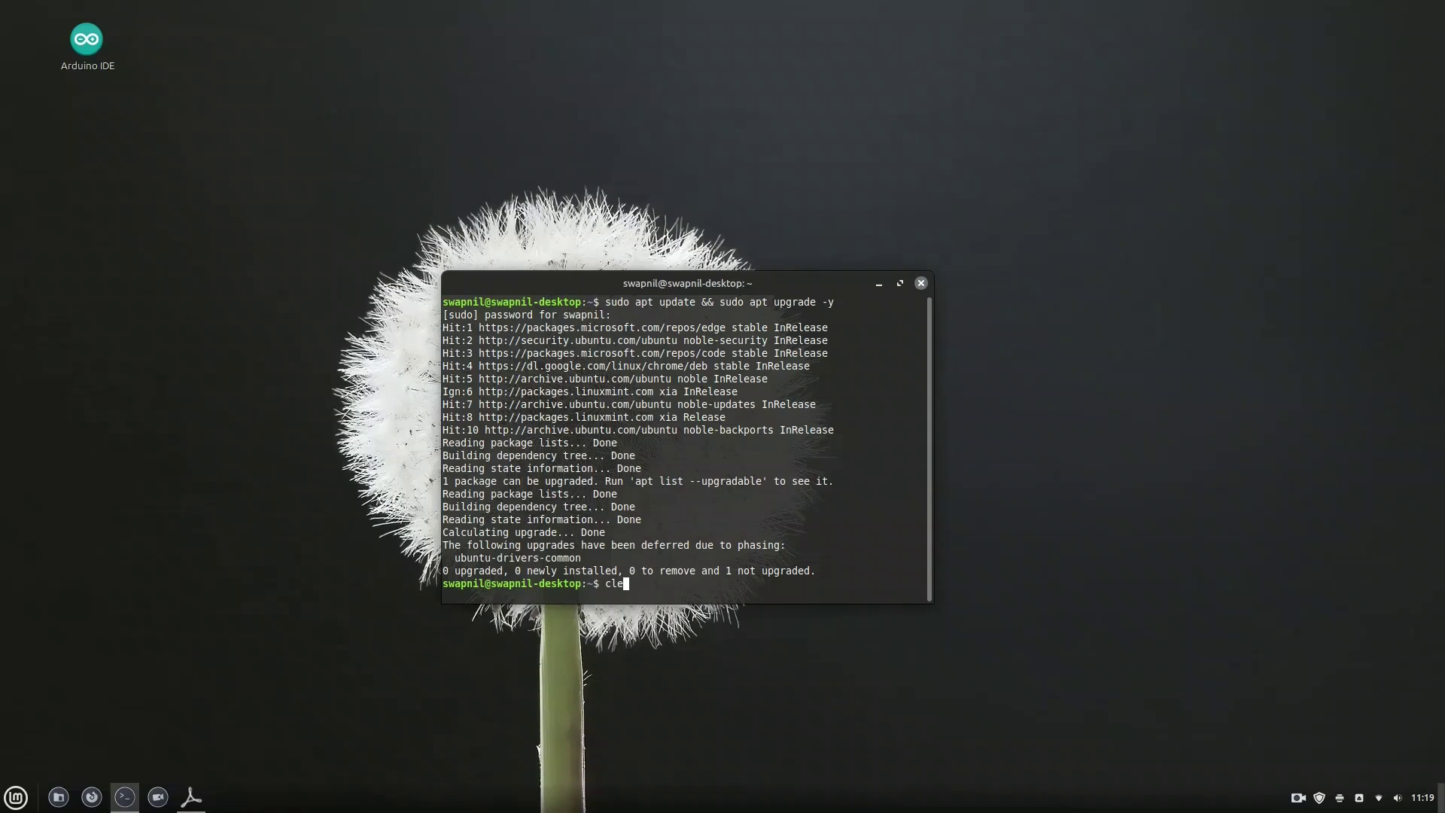
key("Return")
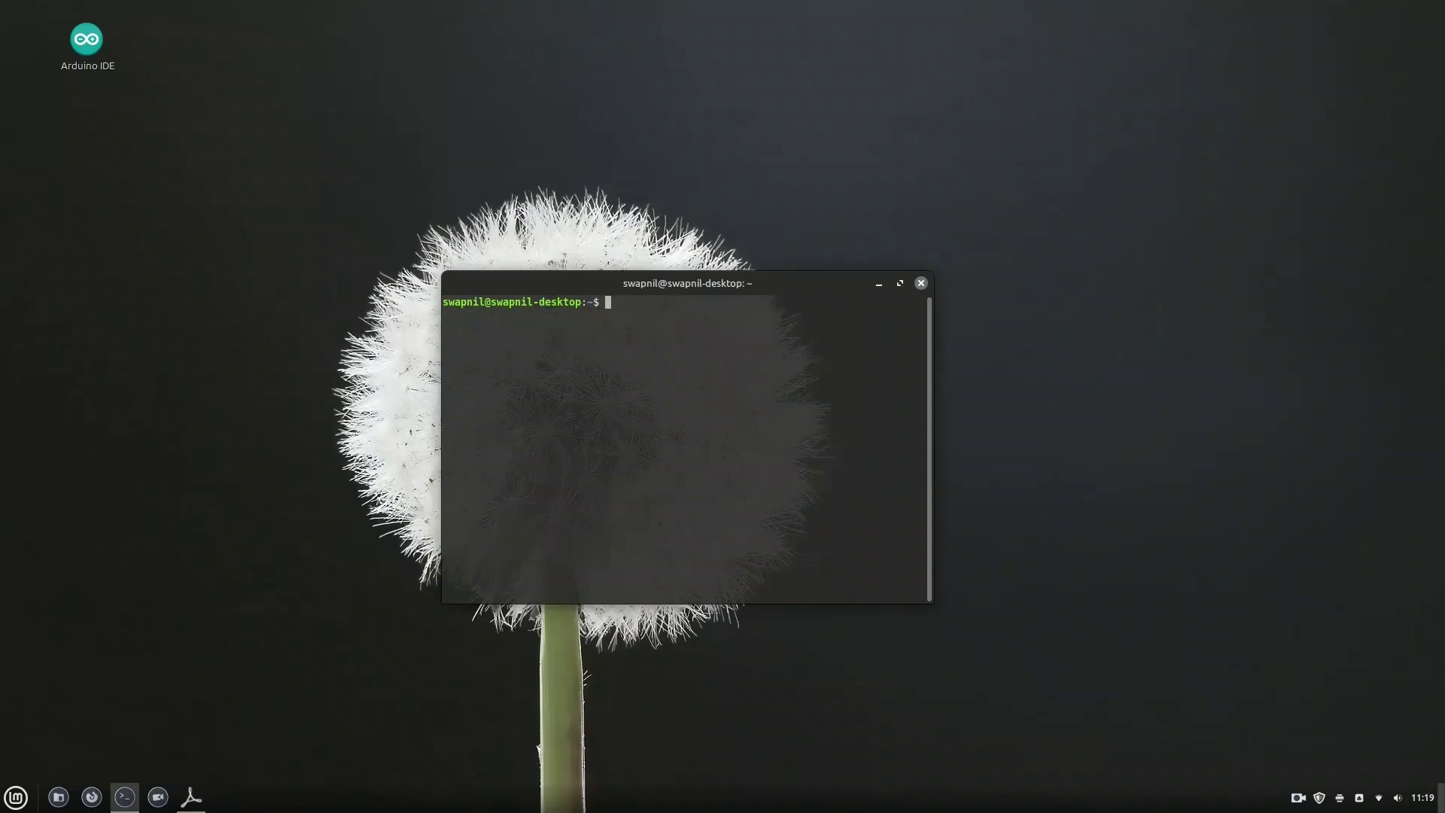
key("alt+Tab")
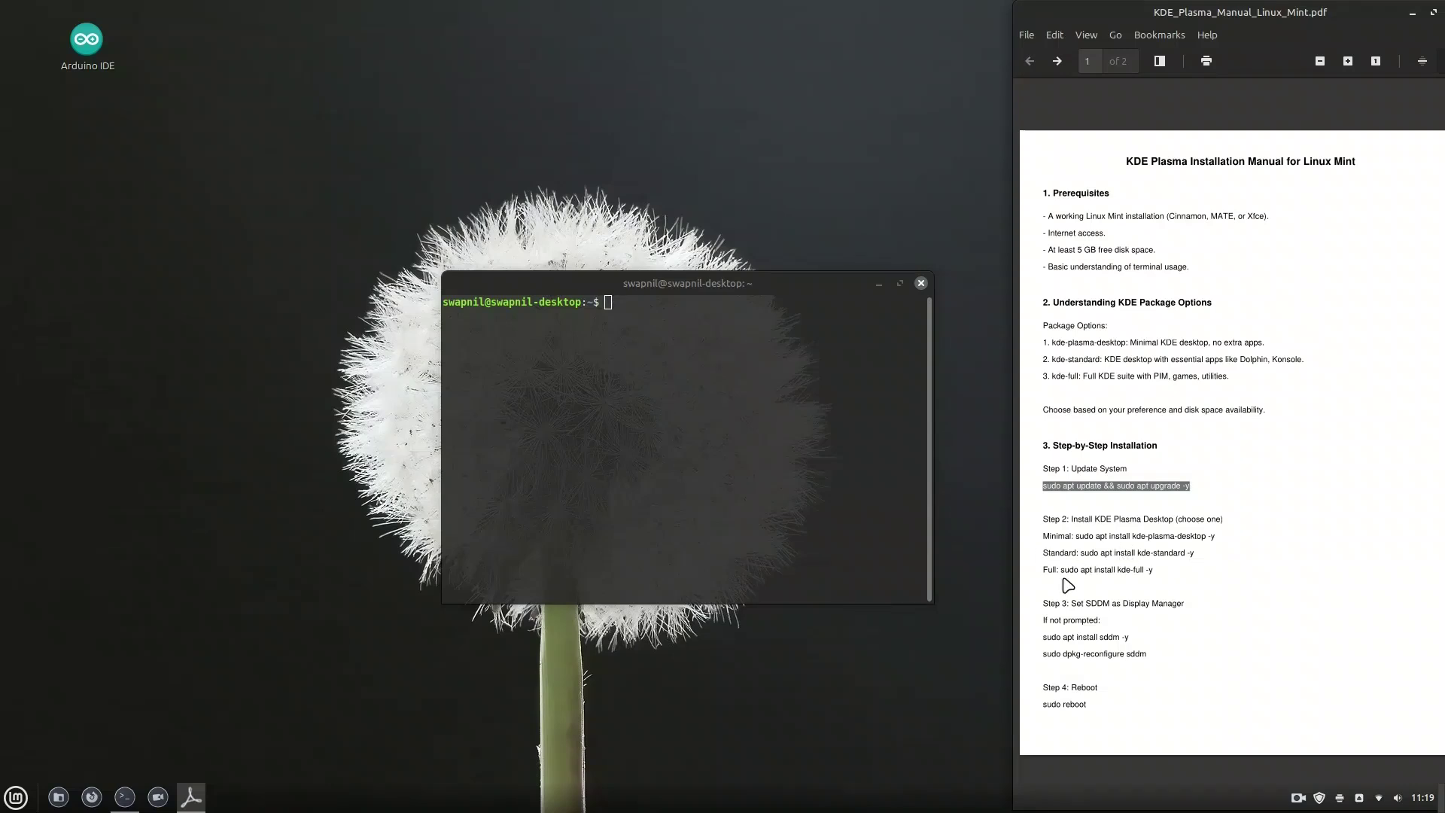
Copy 'sudo apt install kde-full -y' from the PDF manual, run it in the terminal, then minimize the manual.
left_click_drag(1061, 574, 1132, 577)
right_click(1150, 578)
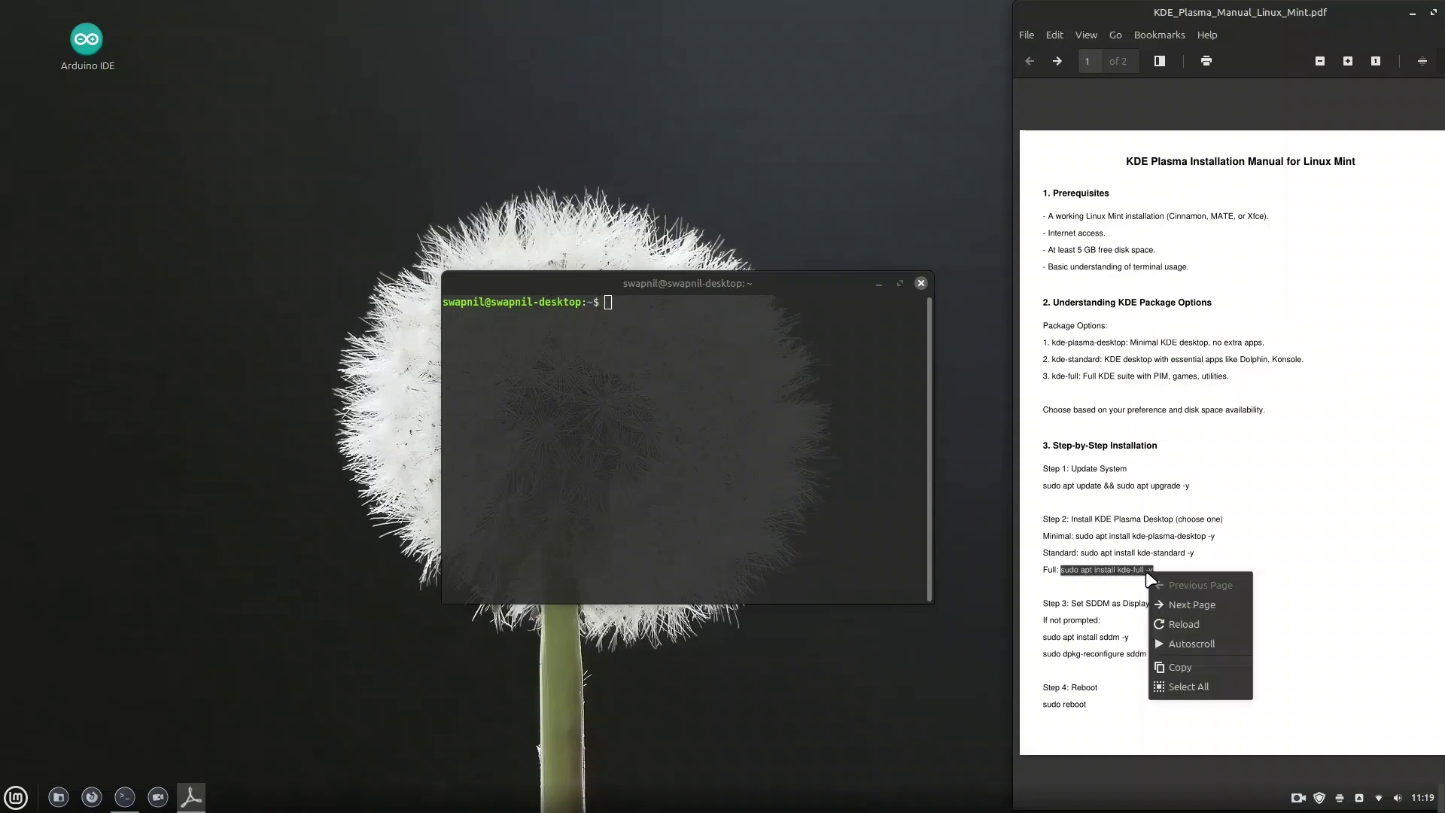
left_click(1181, 665)
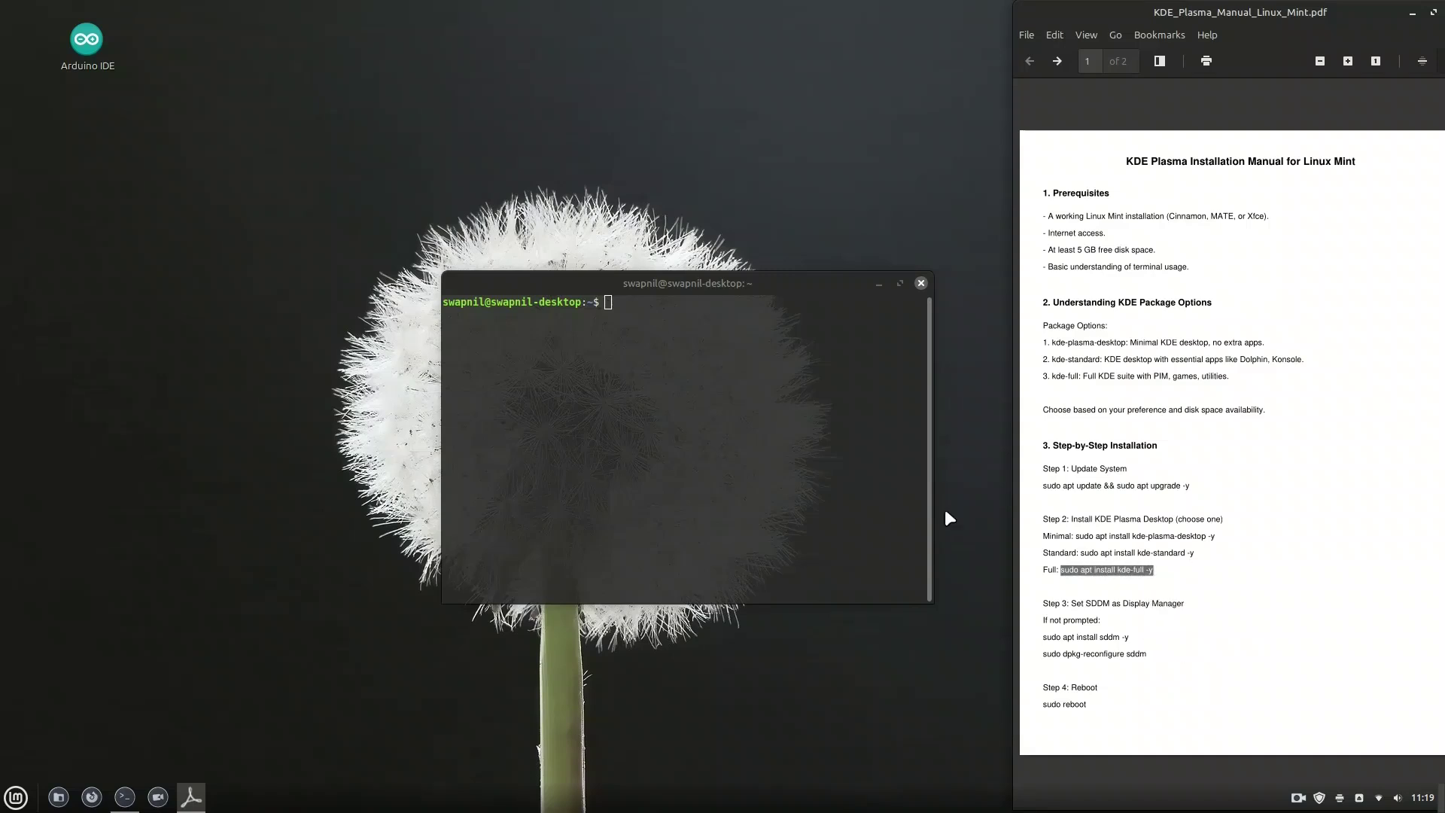
left_click(619, 308)
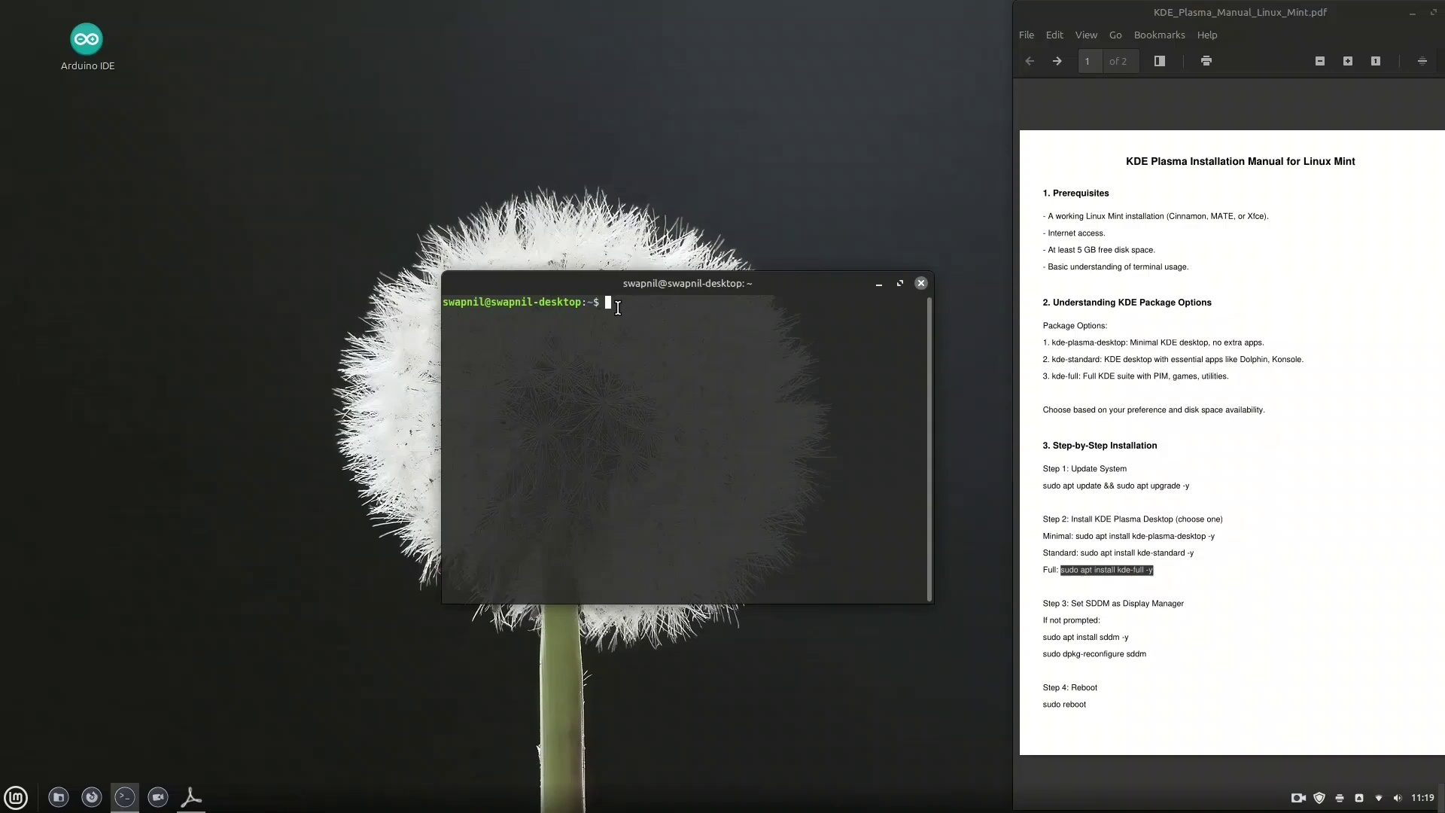
key("ctrl+shift+v")
key("Return")
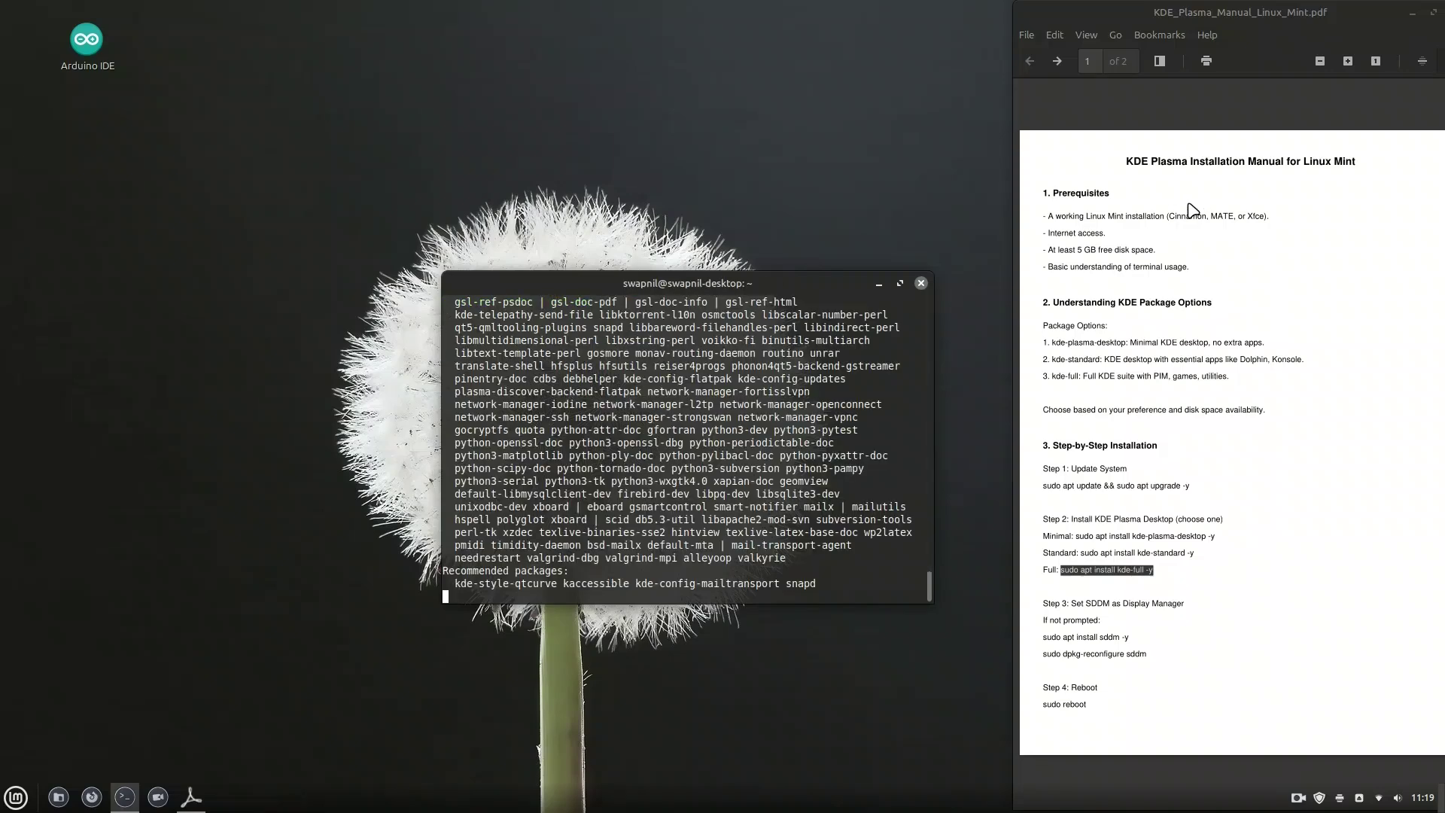
left_click(1412, 13)
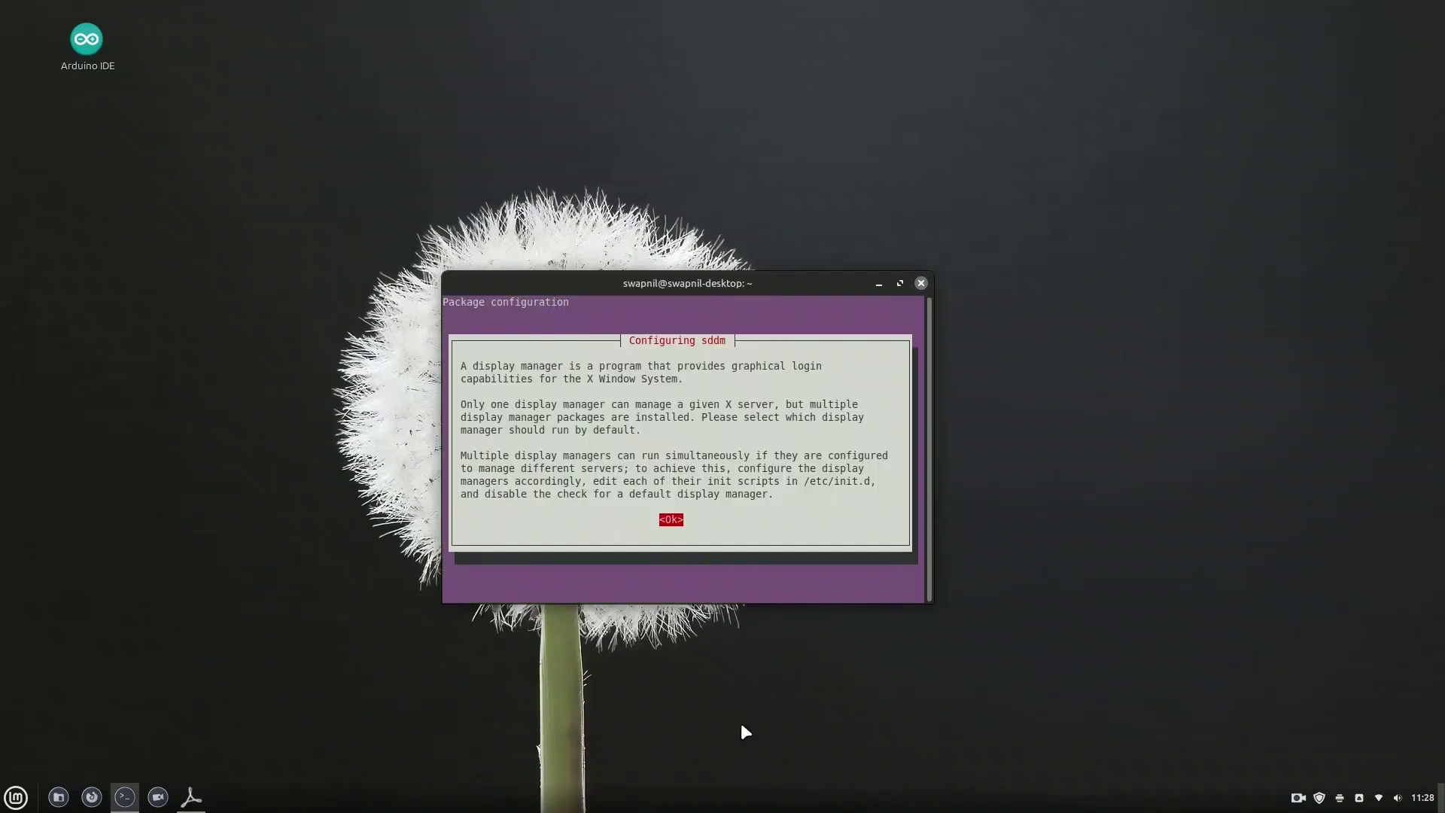
Acknowledge the display manager notice, pick sddm as default, and clear the screen after installation.
key("Return")
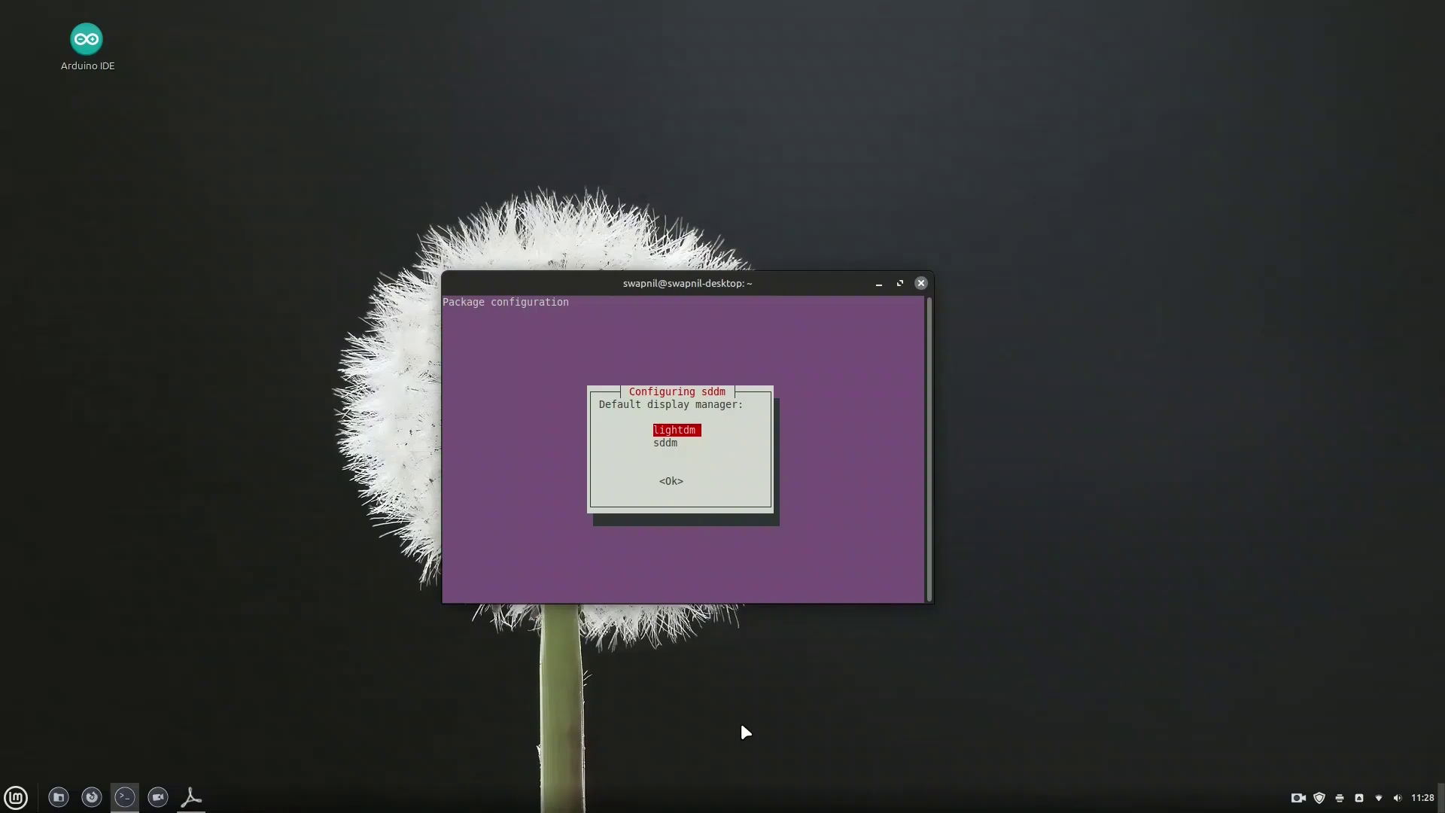
key("Return")
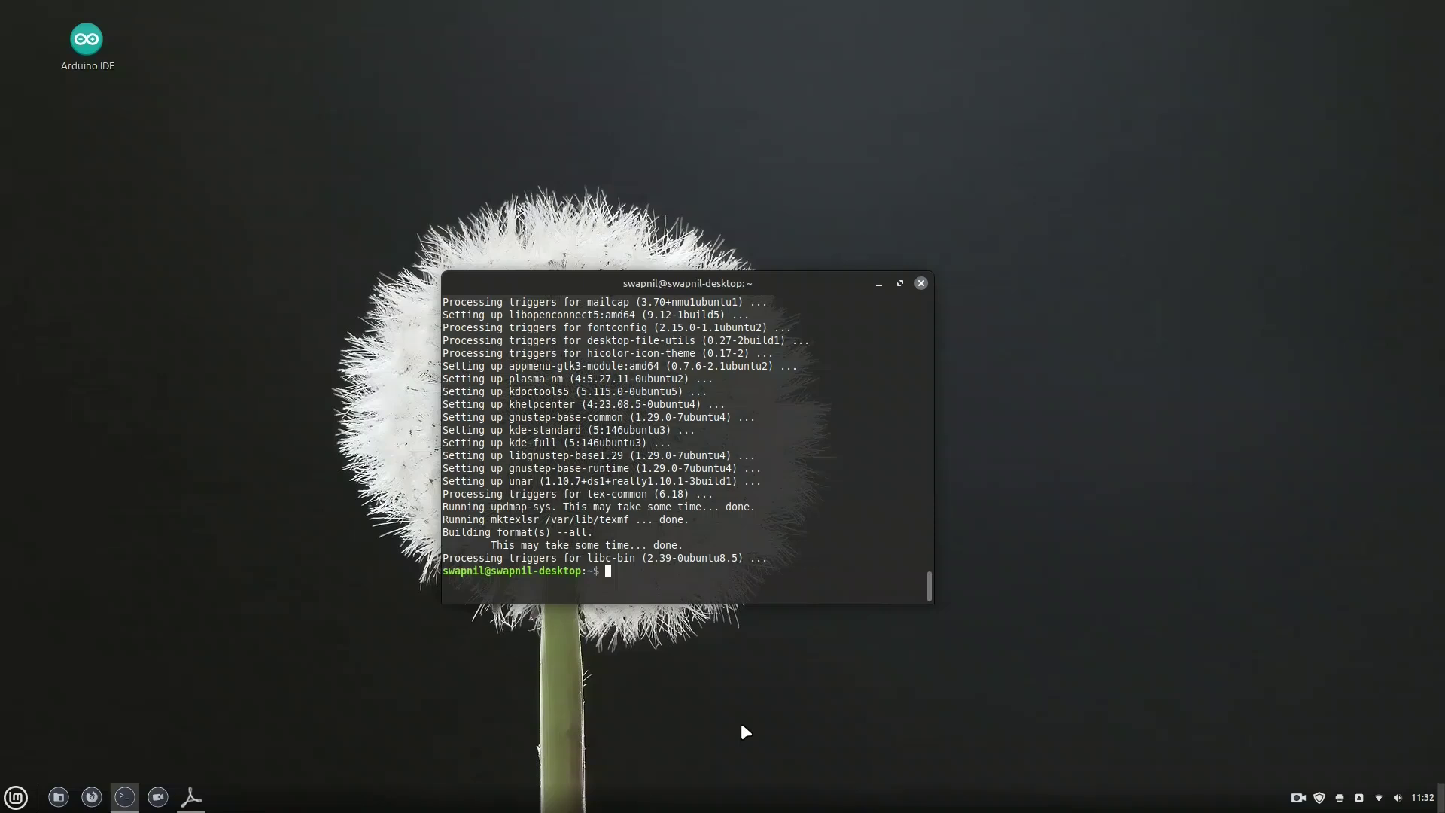
key("ctrl+l")
Reboot the machine, then try user accounts on the SDDM screen, erasing a typed password.
type("reb")
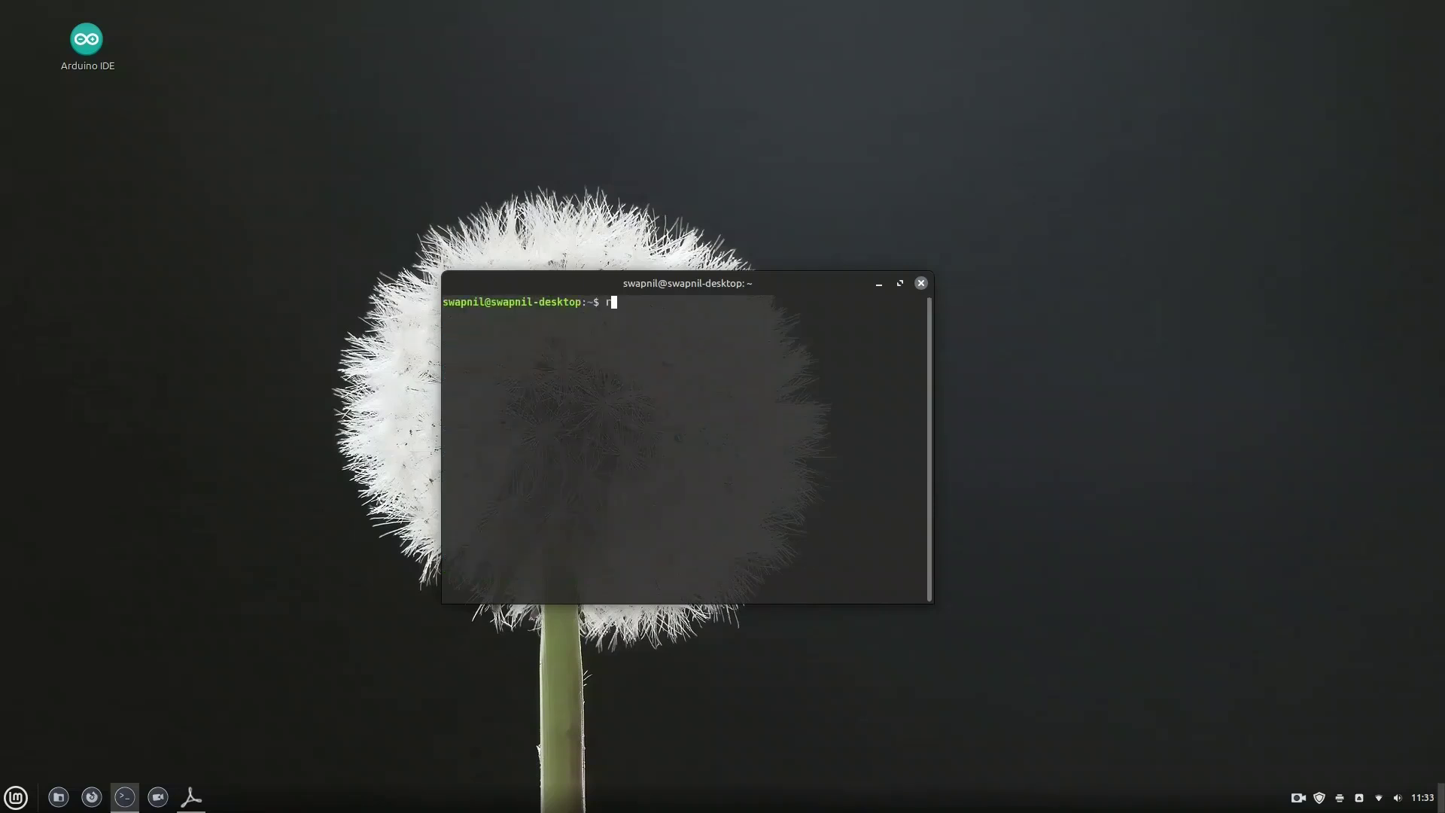
type("oot")
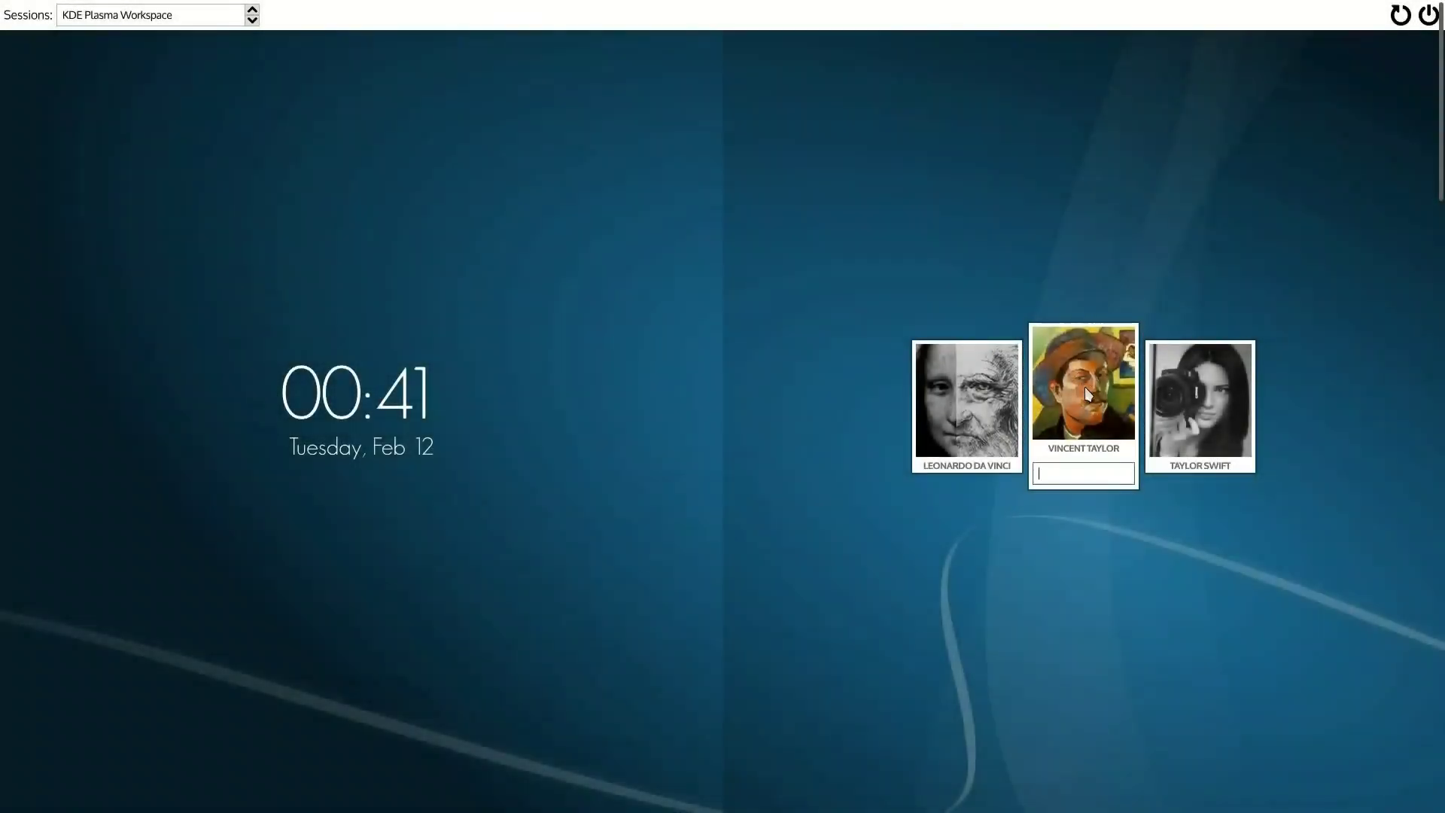
left_click(1224, 387)
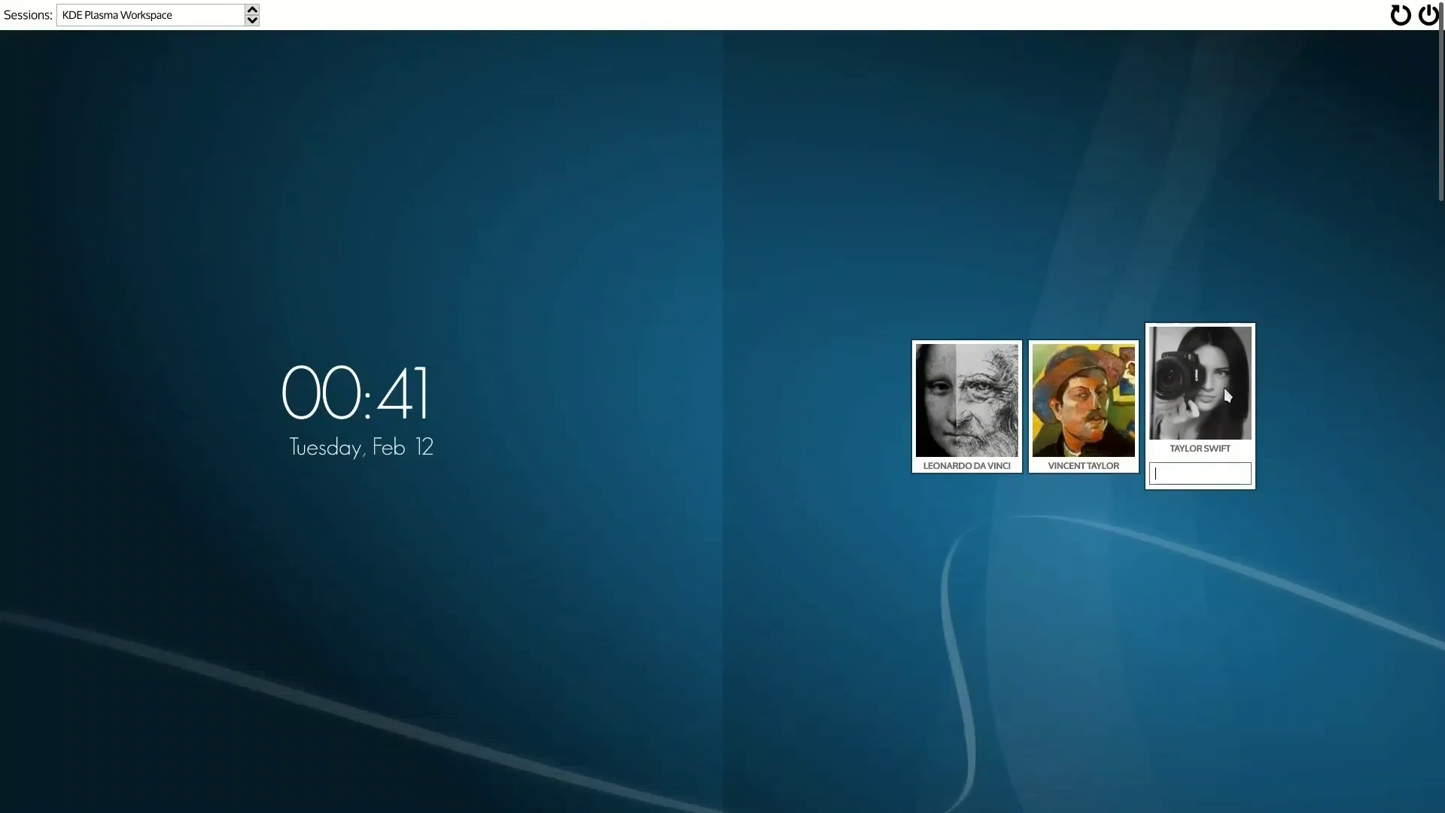
left_click(1127, 403)
left_click(937, 396)
left_click(1084, 399)
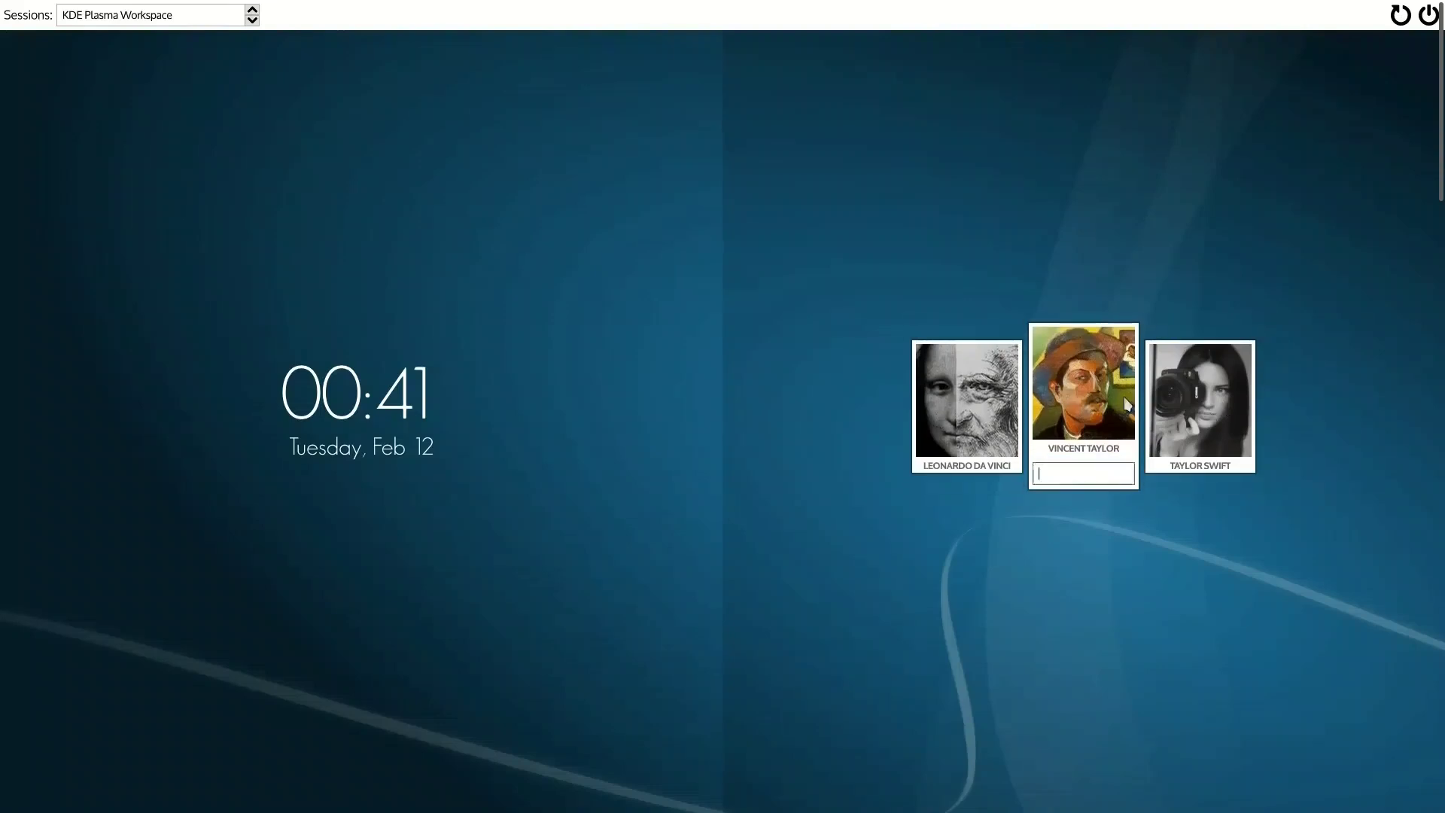
left_click(1205, 404)
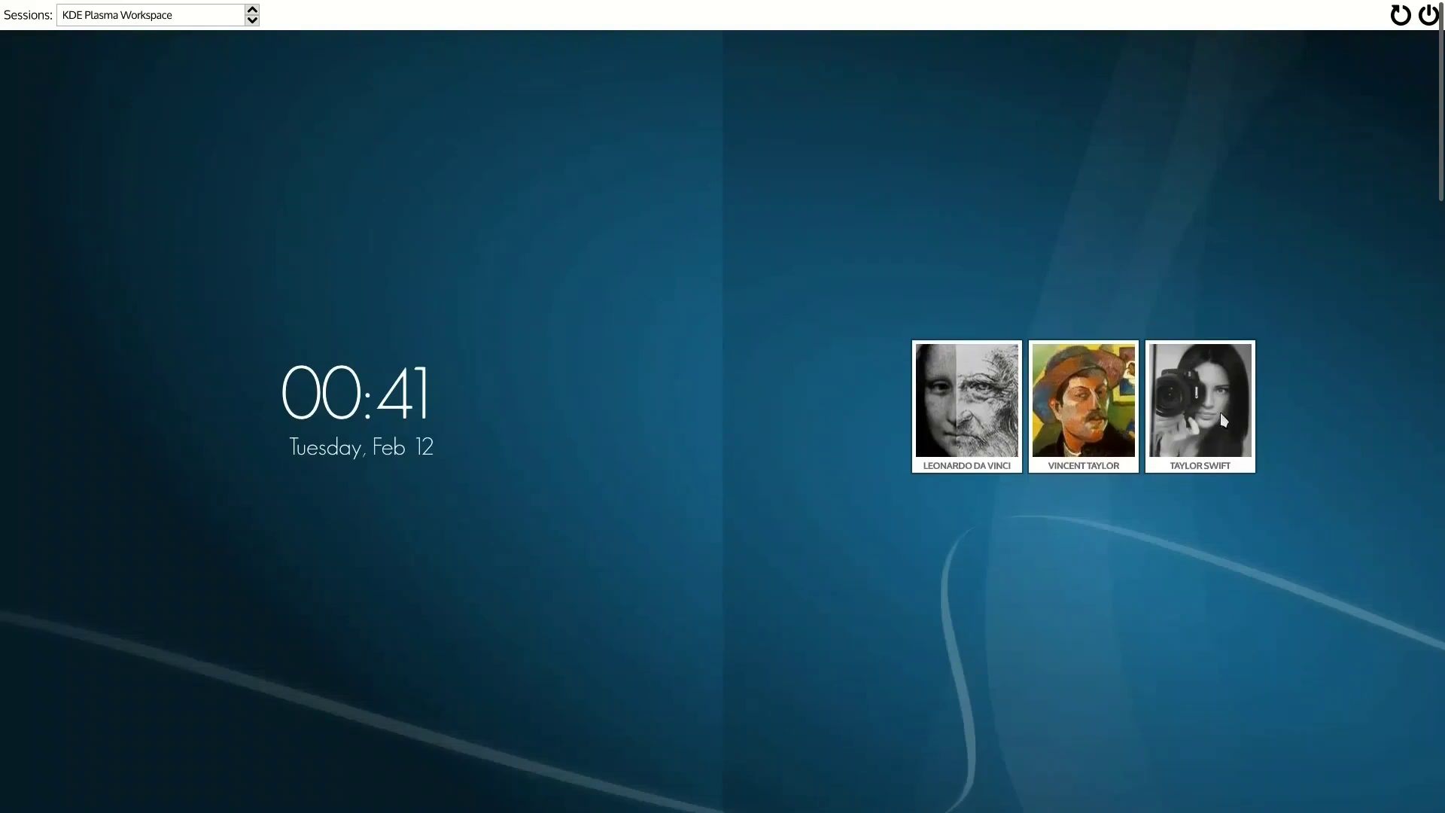
left_click(944, 433)
type("*******")
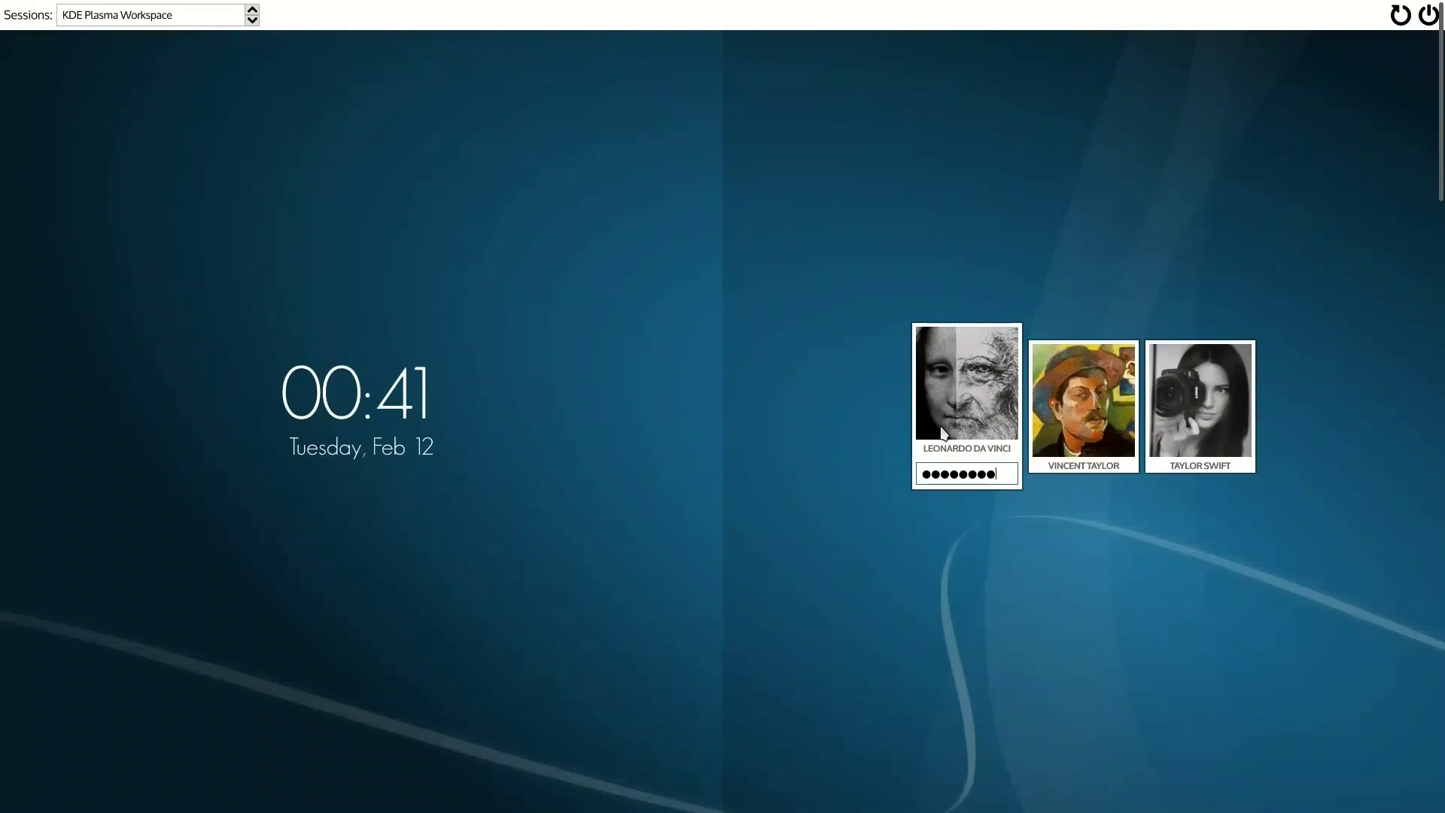
type("*")
key("BackSpace")
key("BackSpace")
key("BackSpace")
key("BackSpace")
key("BackSpace")
key("BackSpace")
key("BackSpace")
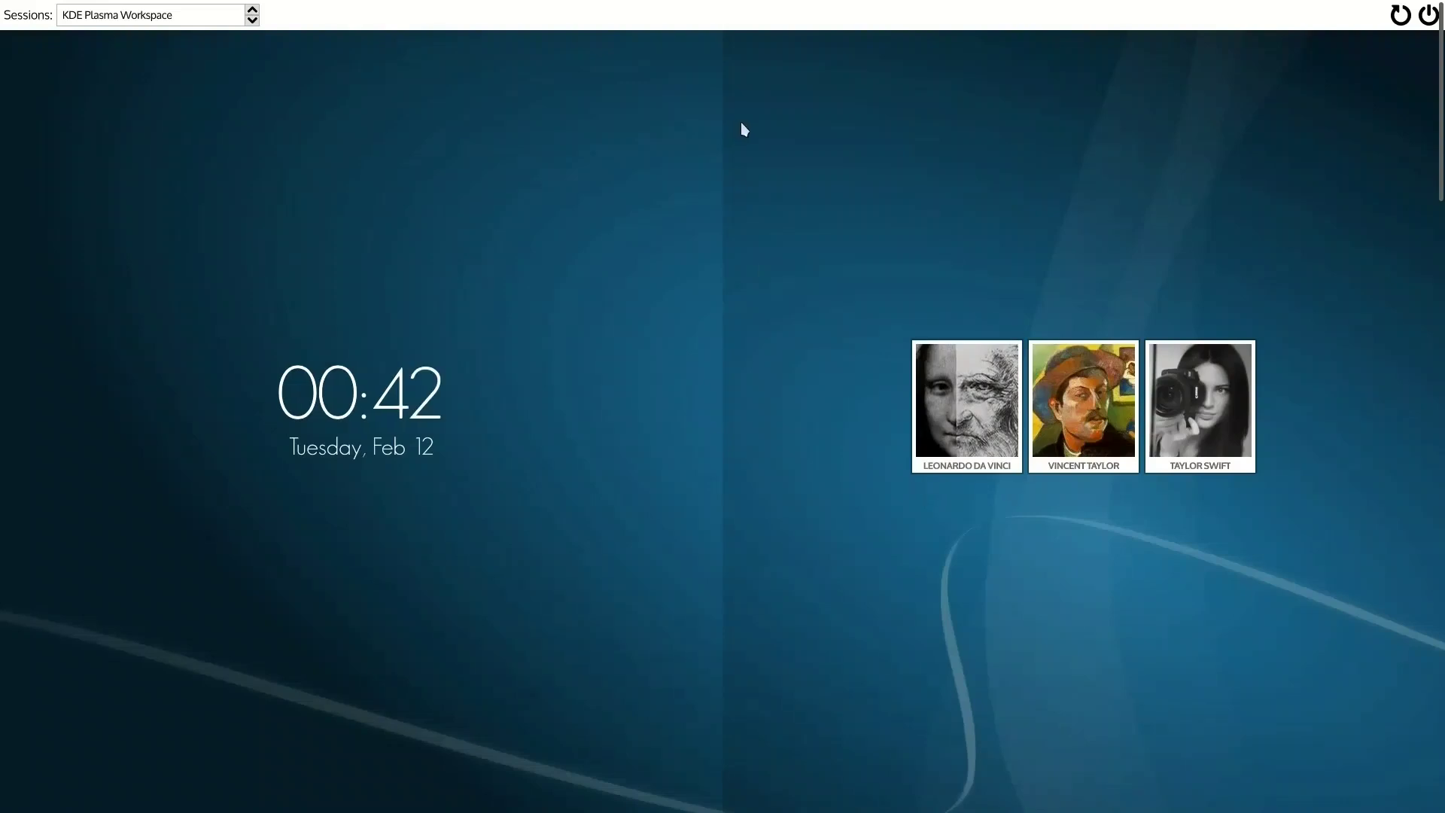
Switch between user accounts, then cycle the session type to Custom and back to KDE Plasma Workspace.
left_click(1057, 381)
left_click(990, 399)
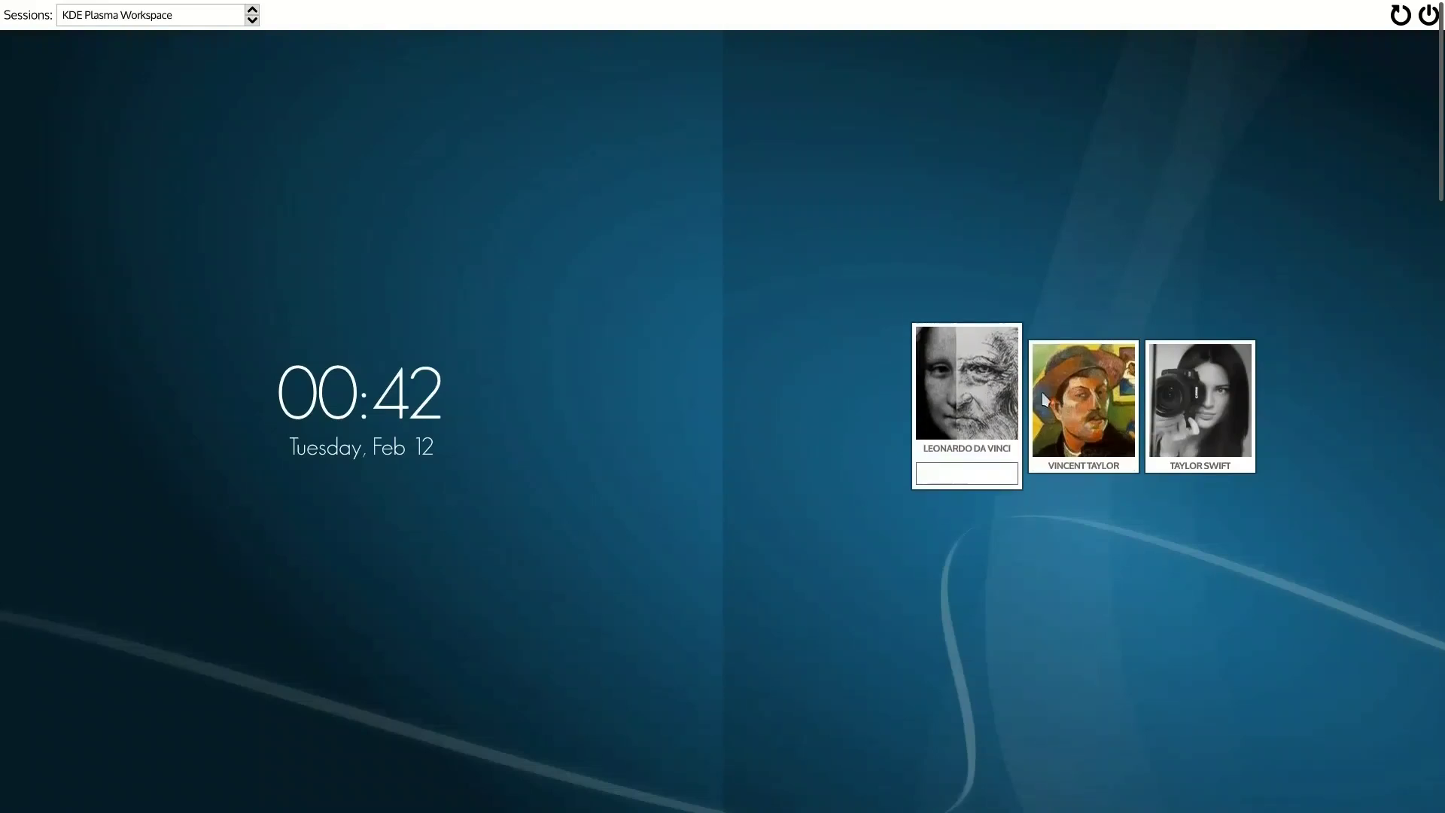
left_click(1058, 399)
left_click(1033, 275)
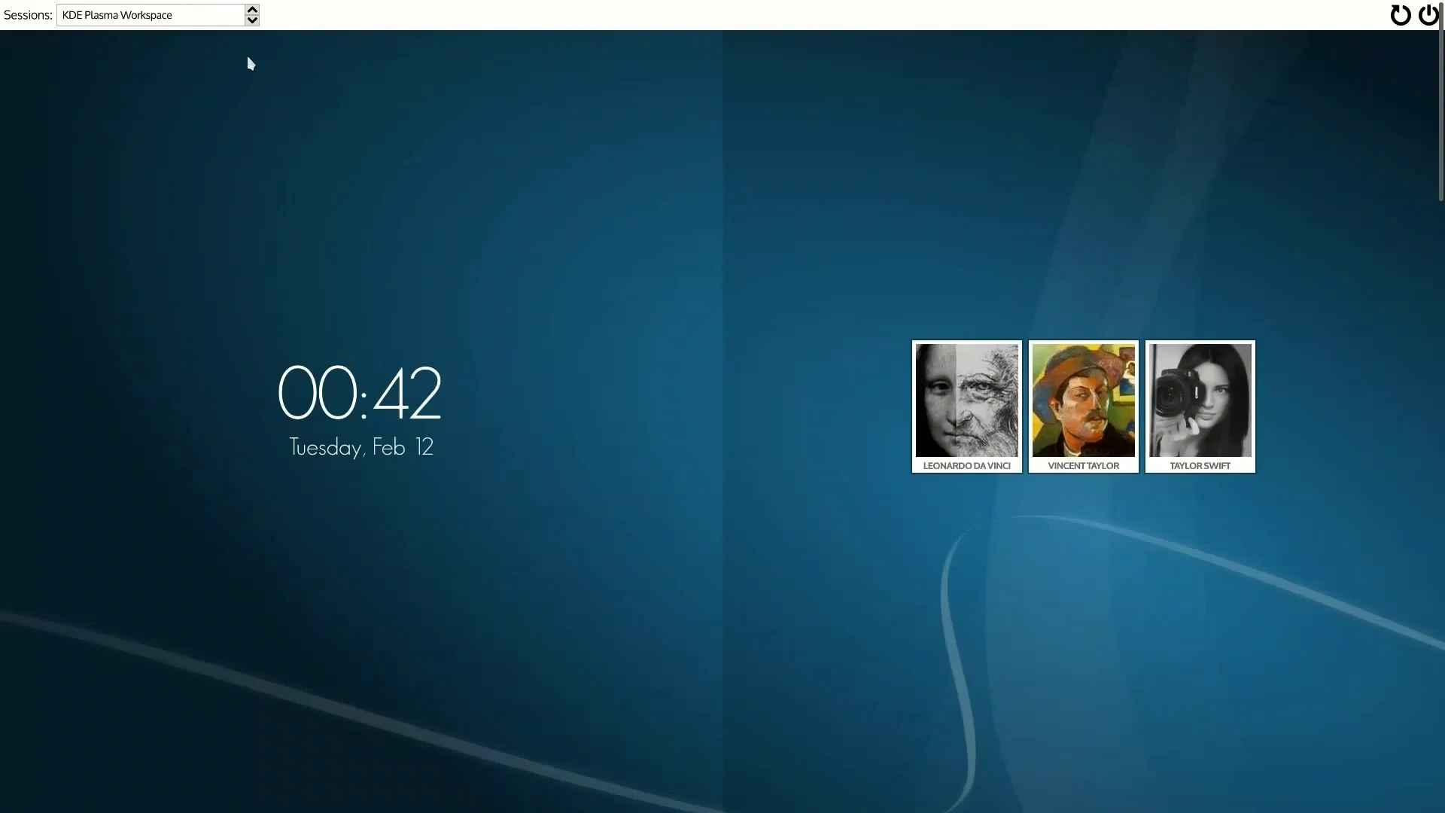
left_click(252, 11)
left_click(252, 11)
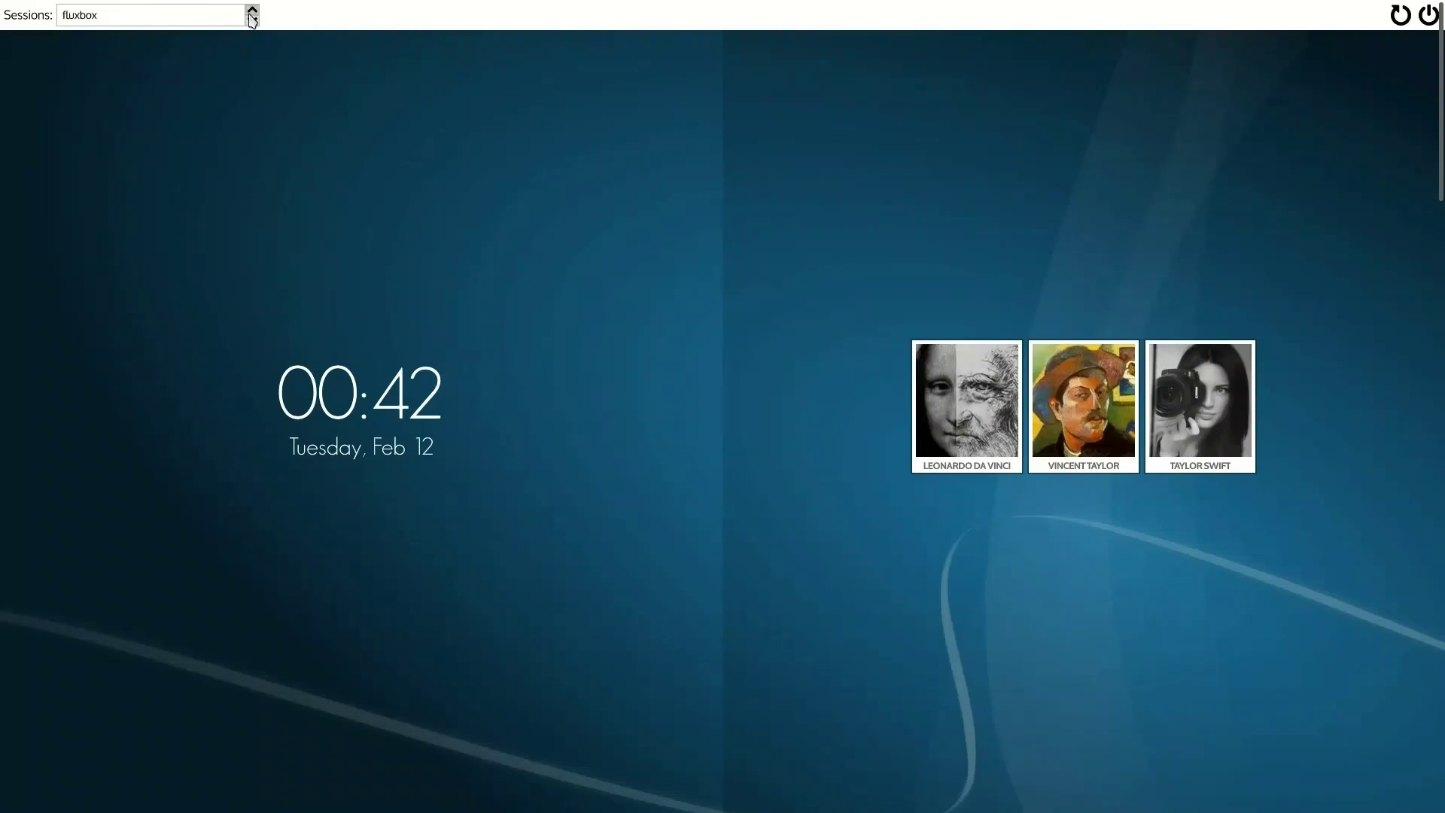
left_click(252, 11)
left_click(253, 21)
left_click(253, 21)
left_click(253, 21)
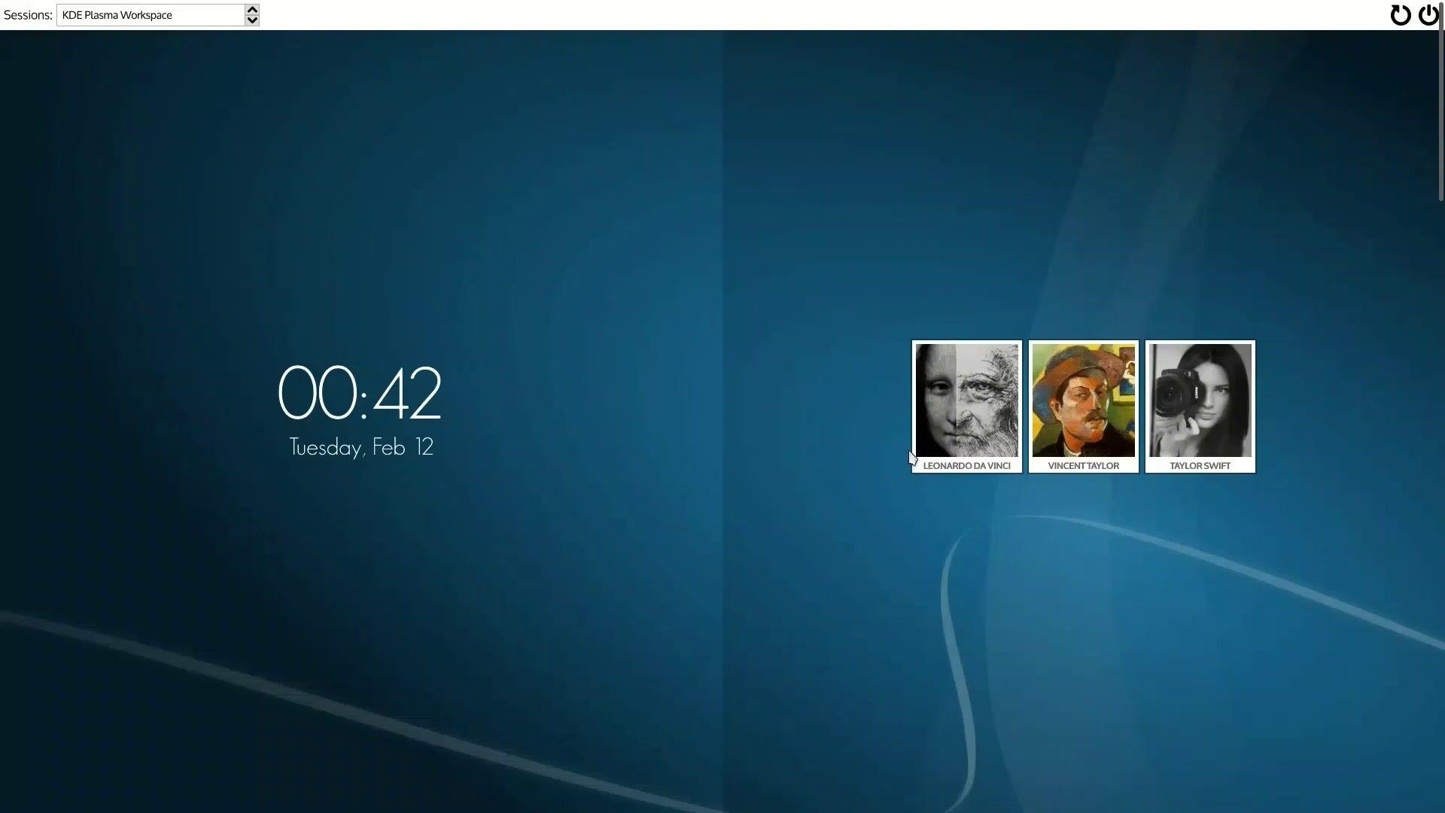
Select a user account and log in with its password.
left_click(1135, 419)
mouse_move(1224, 416)
type("********")
key("Return")
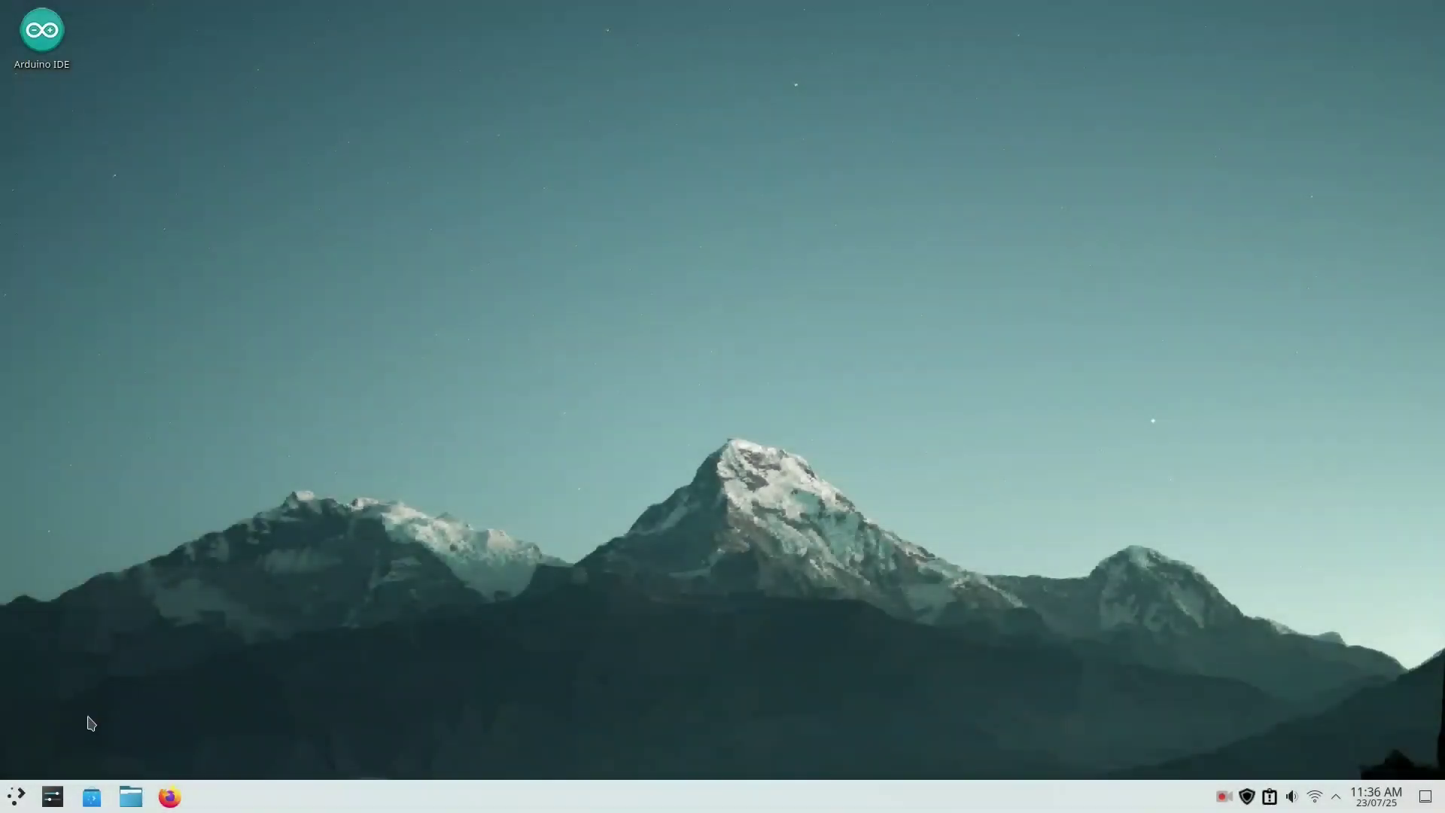
Browse the launcher's Education, Multimedia and System categories, scrolling through System, then close it.
left_click(17, 801)
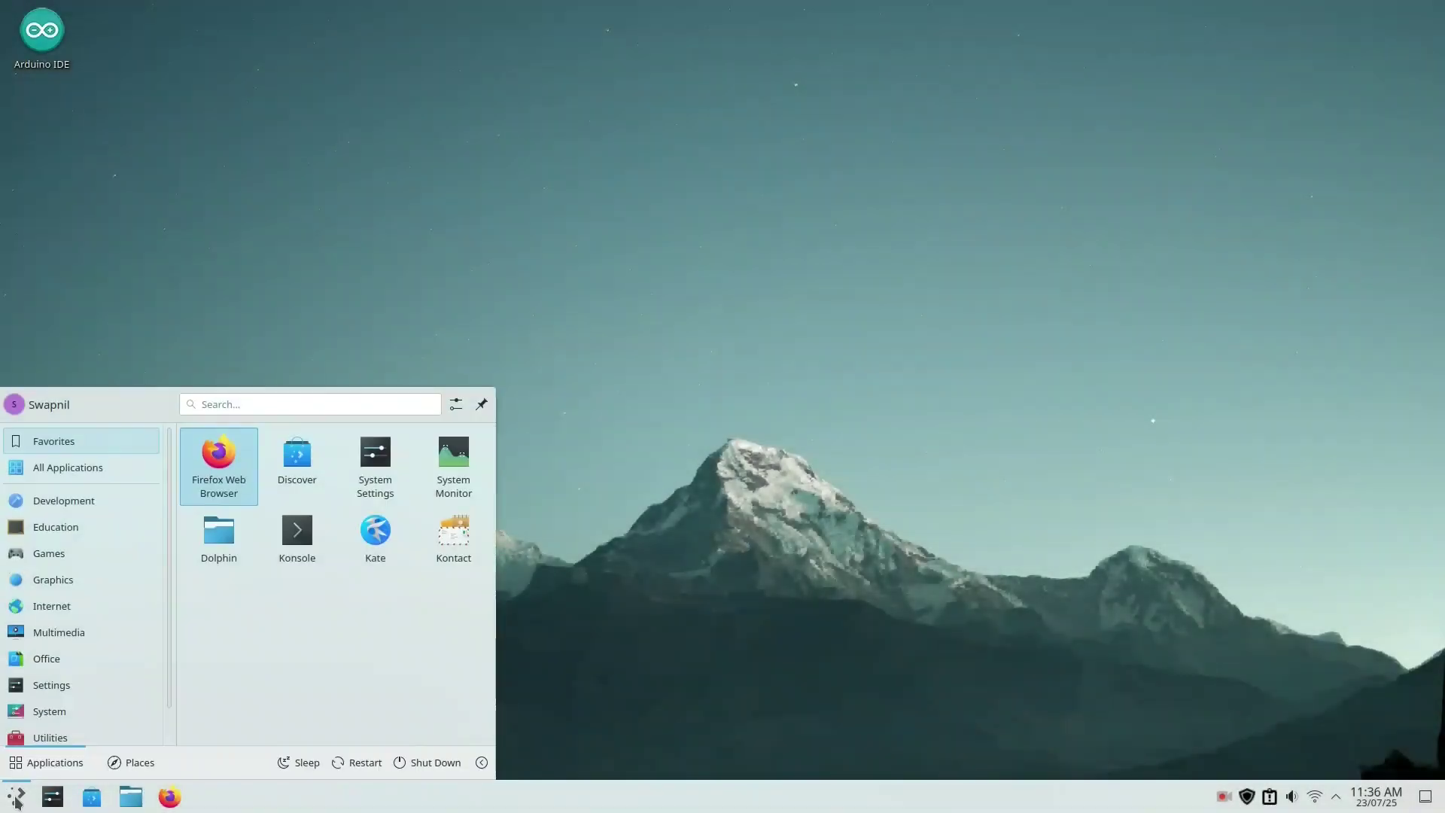
mouse_move(66, 524)
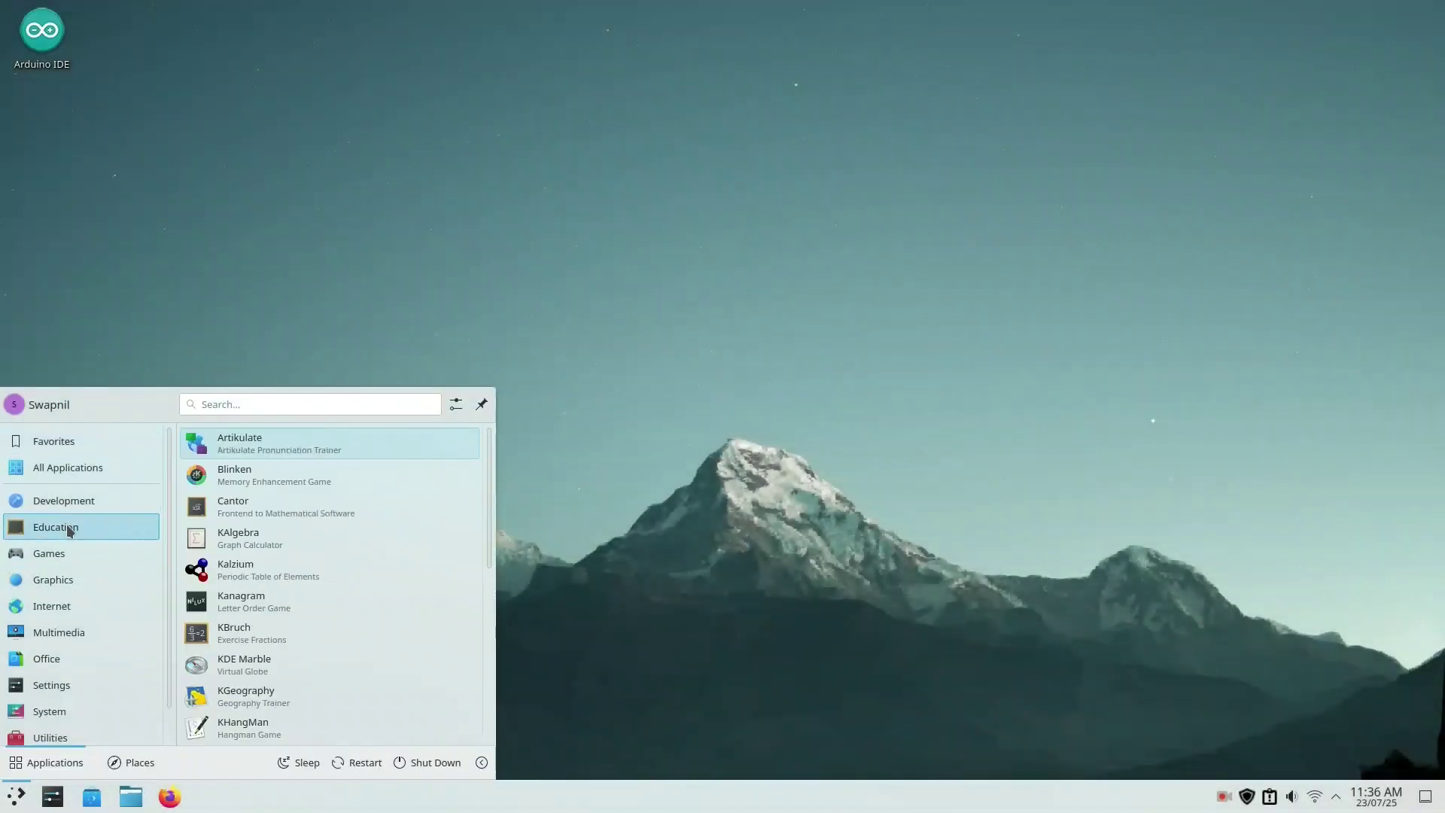
mouse_move(61, 640)
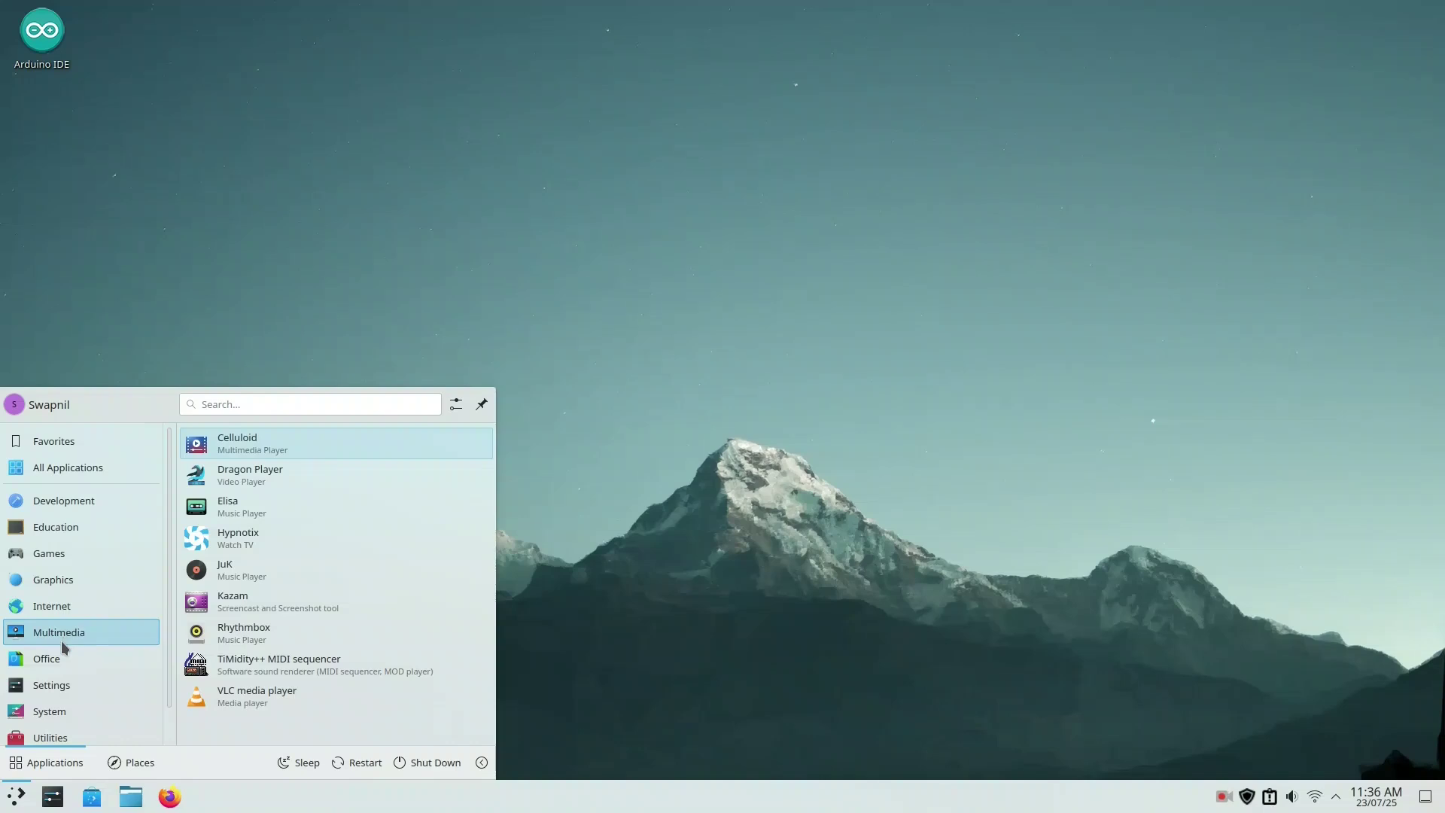
mouse_move(60, 705)
scroll(60, 705, "down", 1)
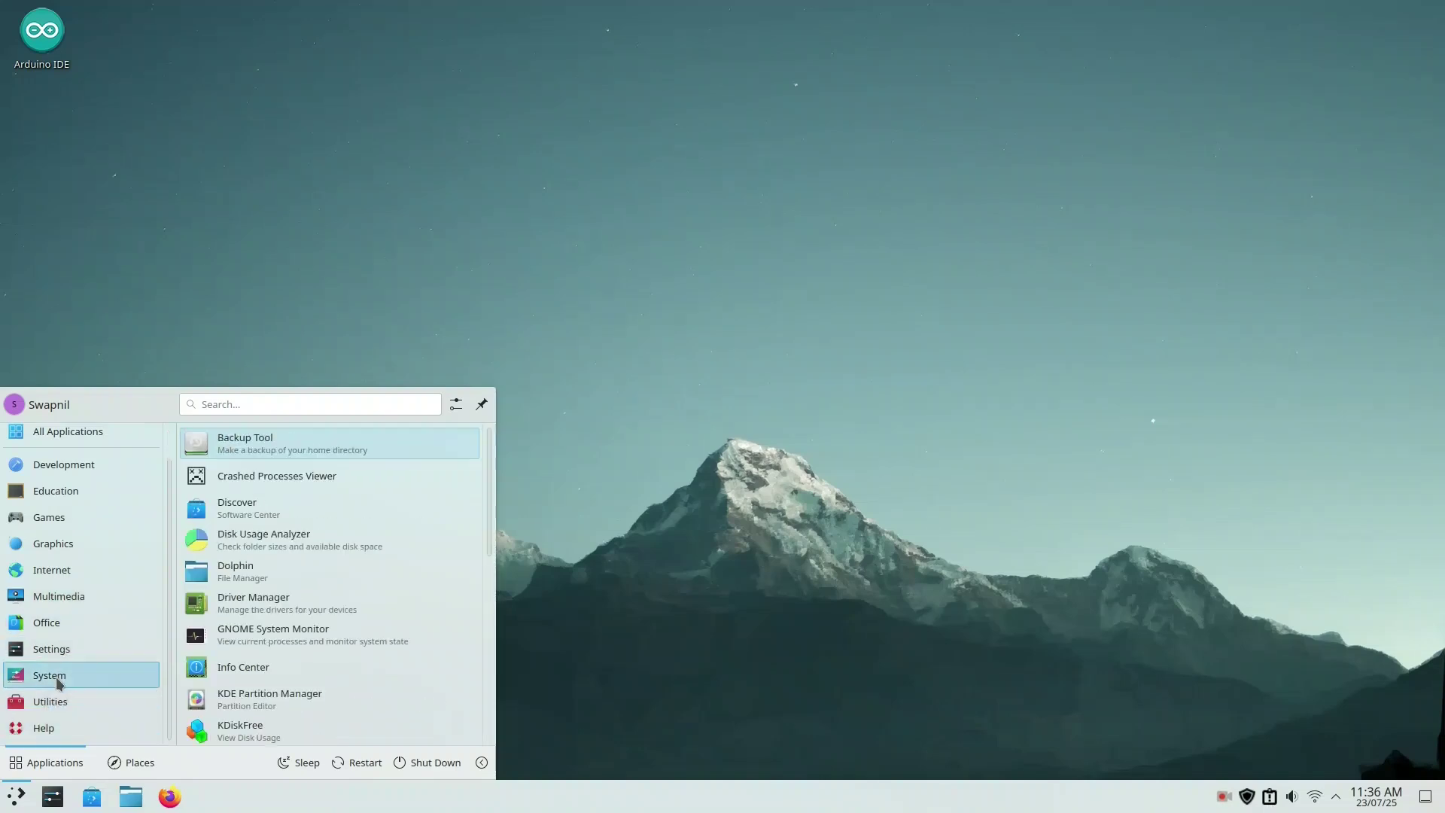
scroll(280, 602, "down", 8)
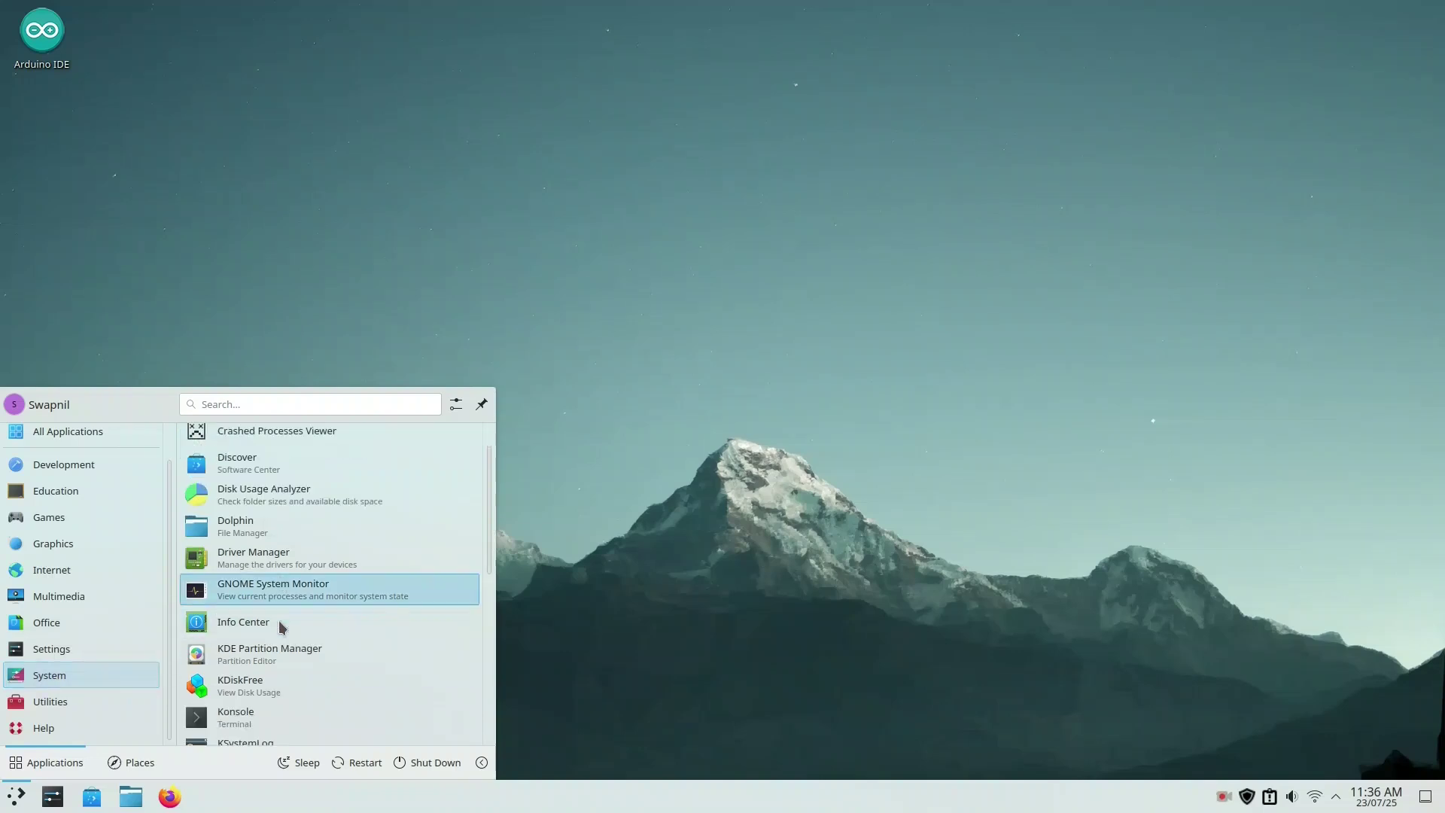
scroll(280, 629, "down", 3)
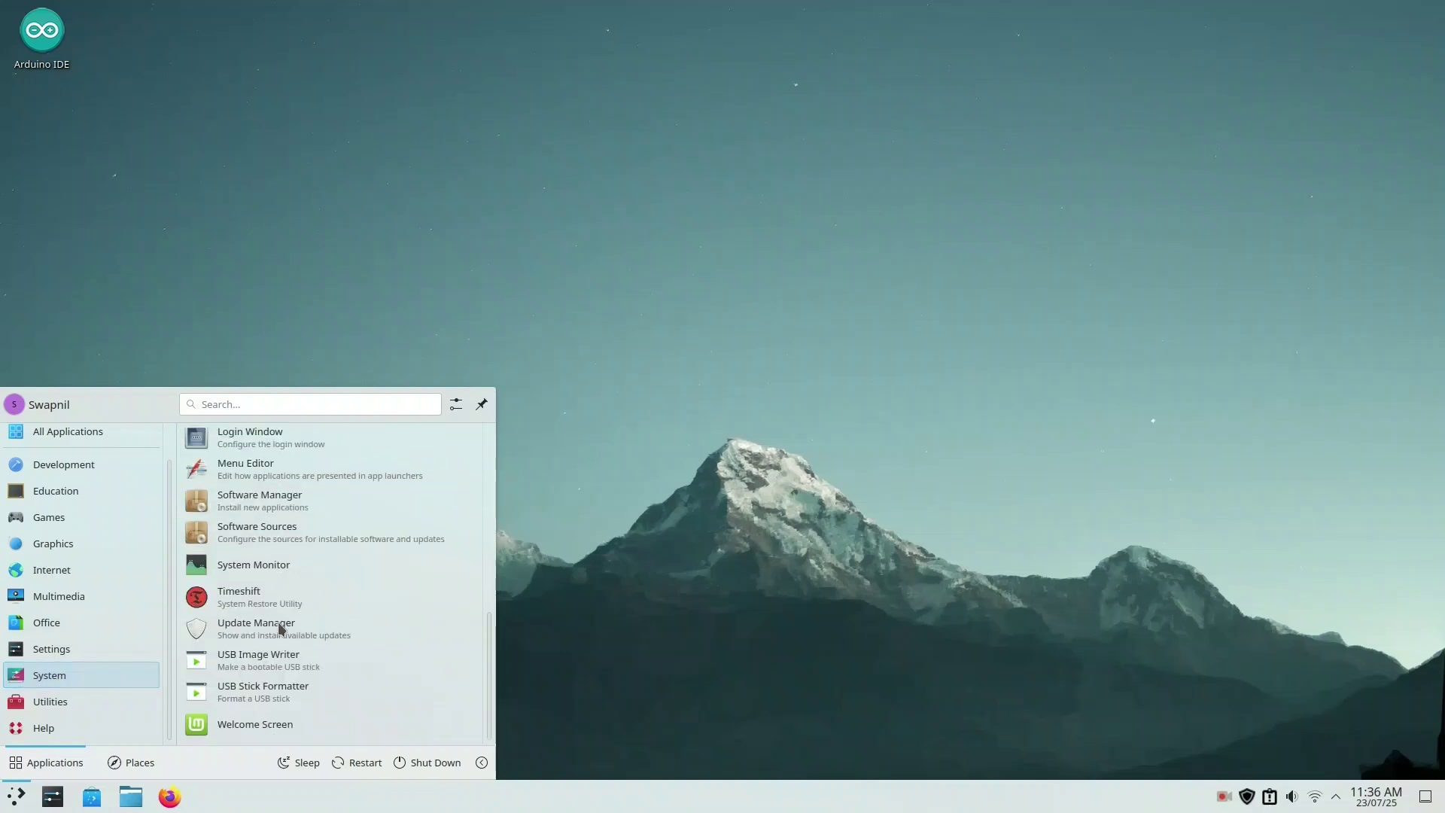
scroll(265, 681, "up", 4)
scroll(265, 672, "up", 4)
left_click(598, 413)
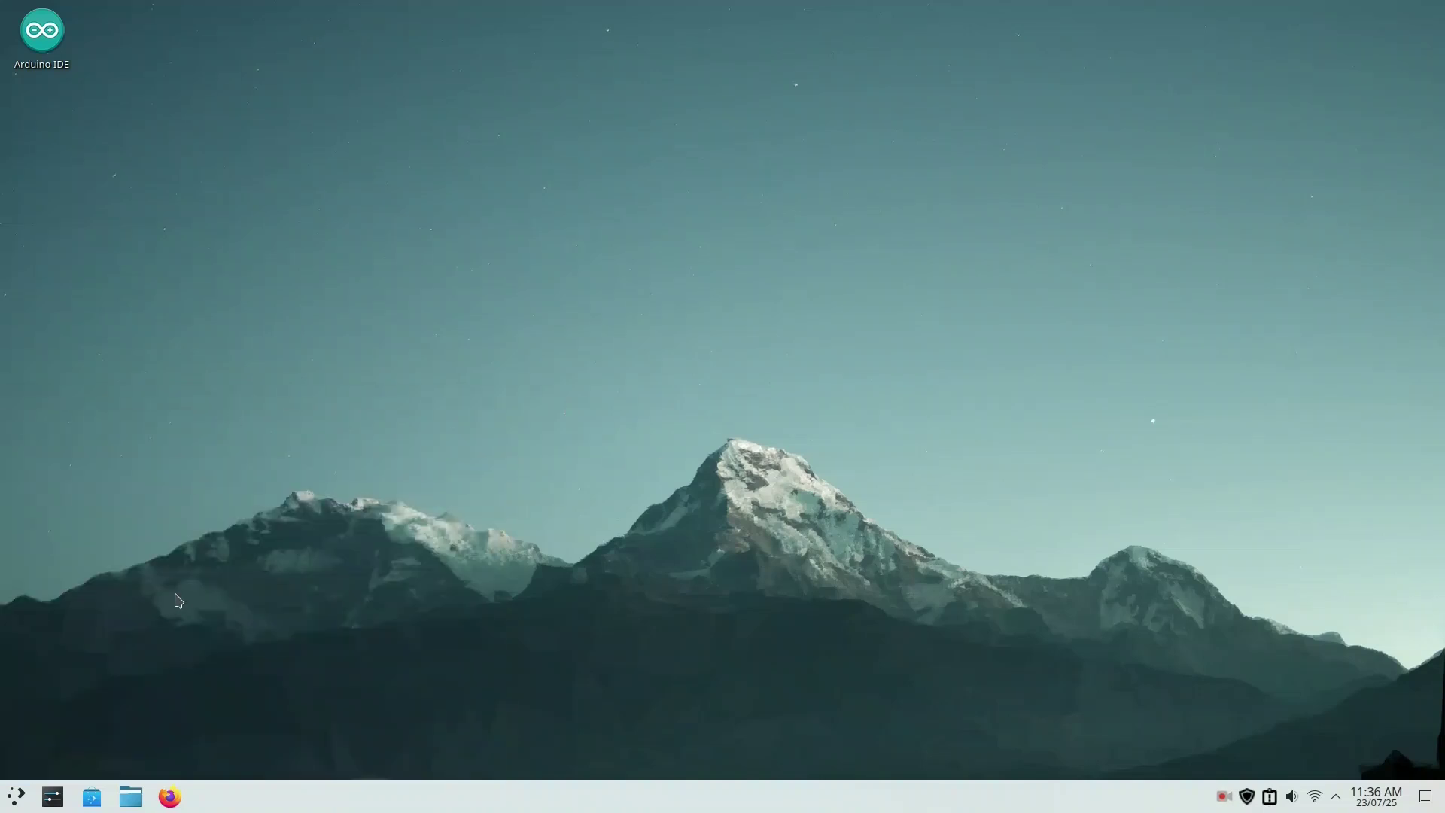
Open System Settings' About this System page and highlight KDE Plasma version 5.27.12.
left_click(52, 796)
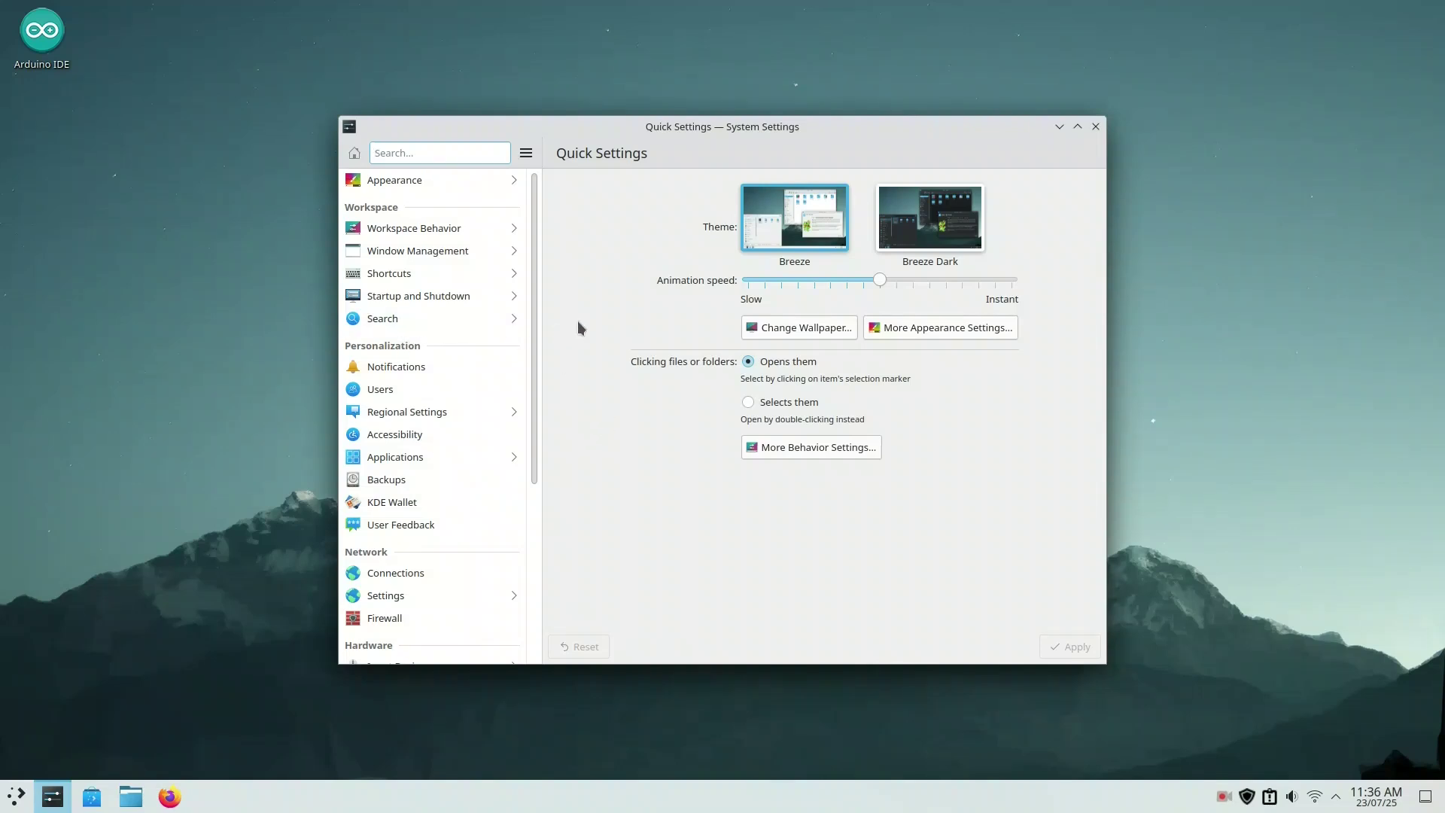
scroll(432, 451, "down", 4)
left_click(407, 639)
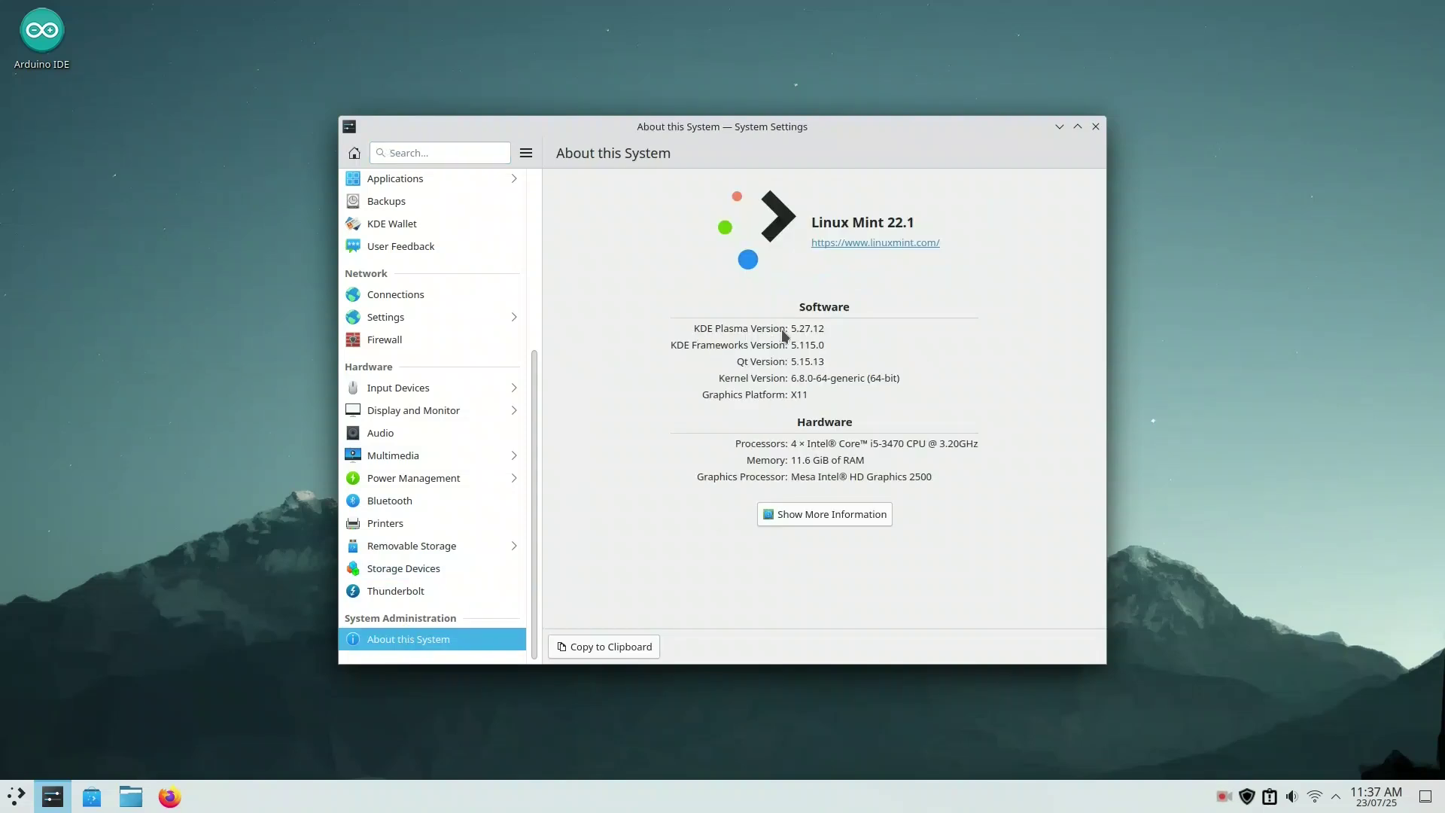
left_click_drag(824, 330, 791, 335)
Open Info Center from About this System, view System Monitor, then close System Monitor.
left_click(832, 514)
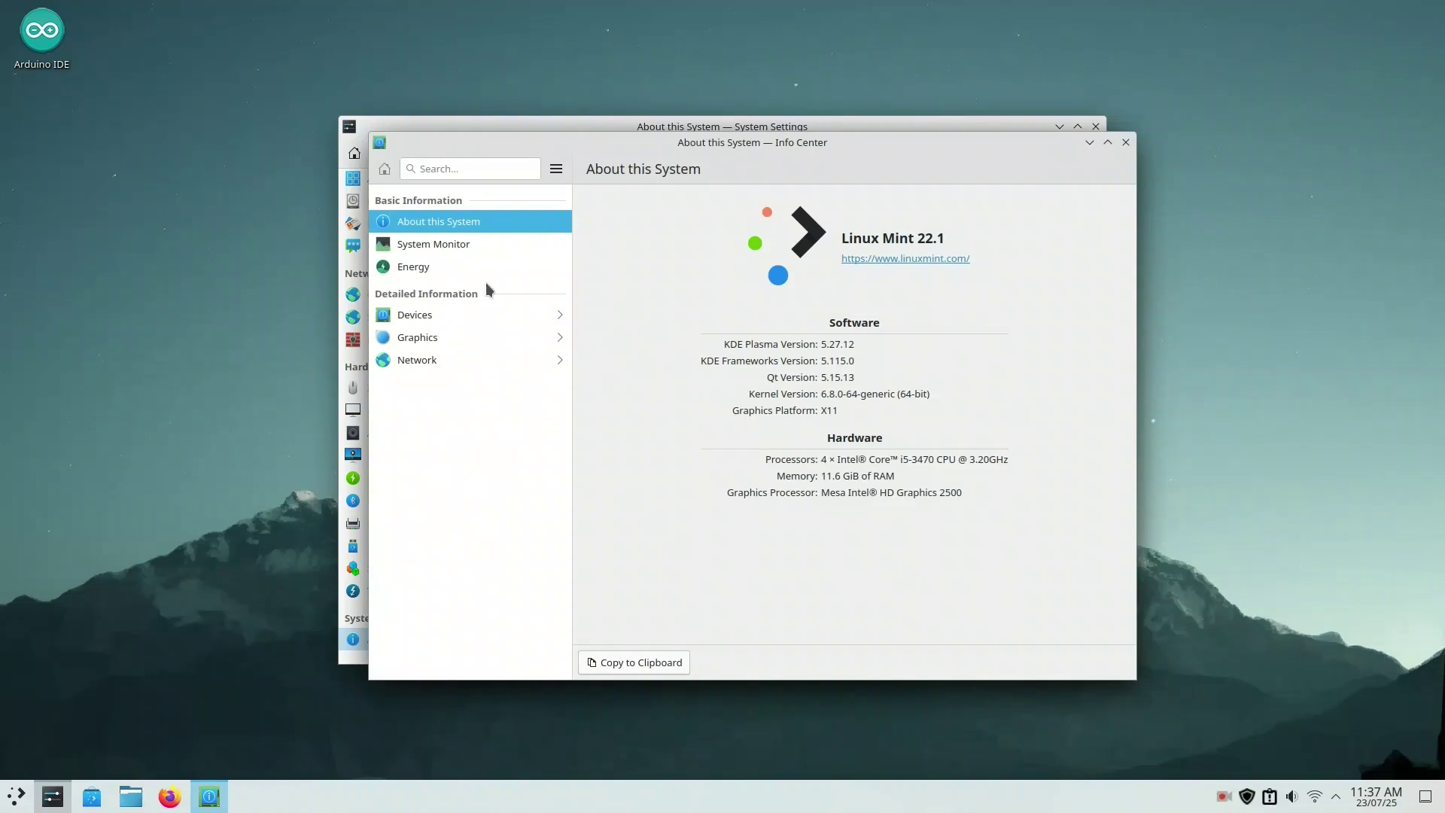
left_click(449, 245)
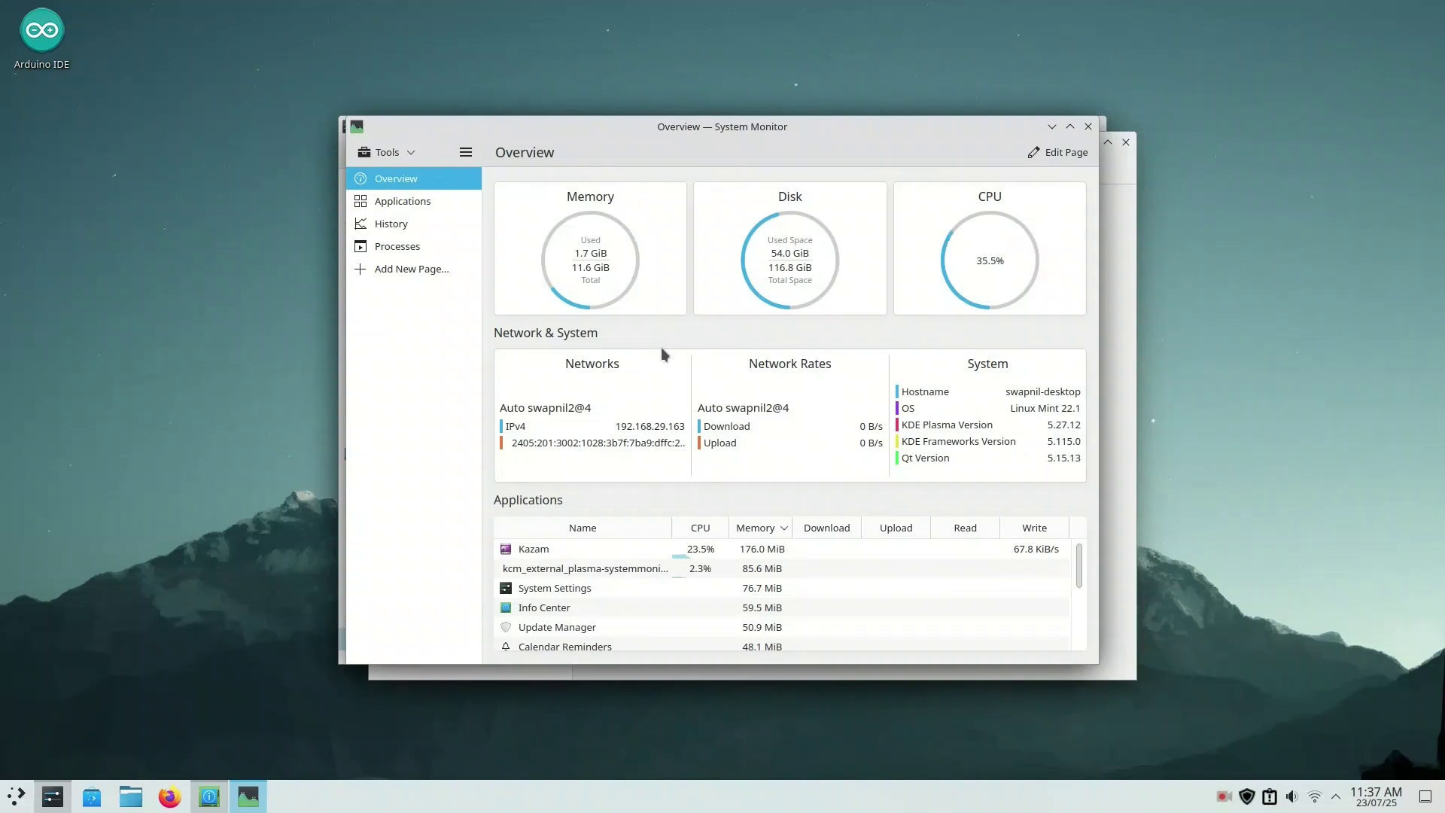
left_click(1089, 126)
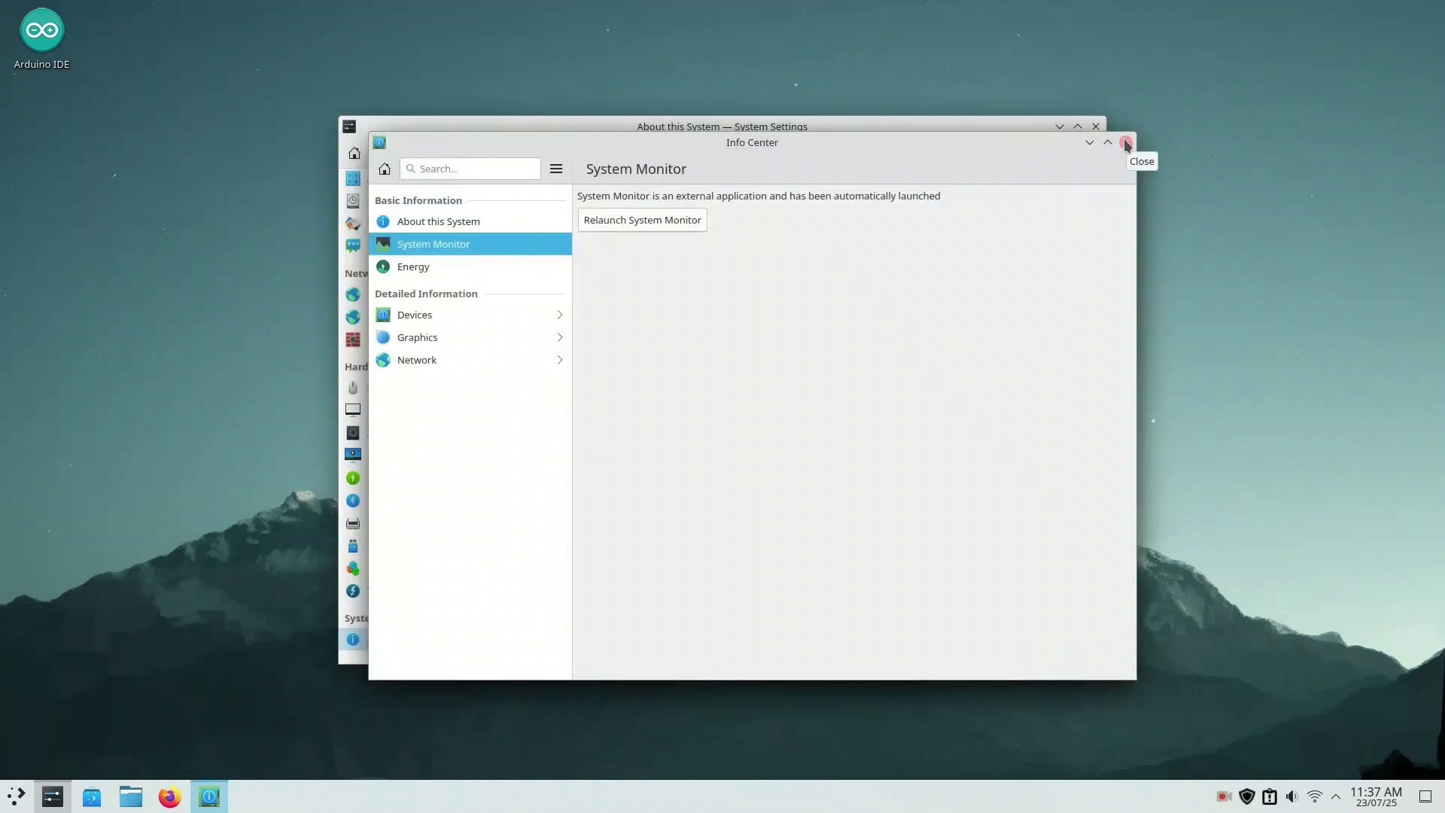
Review the Devices, Graphics and Network categories in Info Center, then close it.
left_click(455, 316)
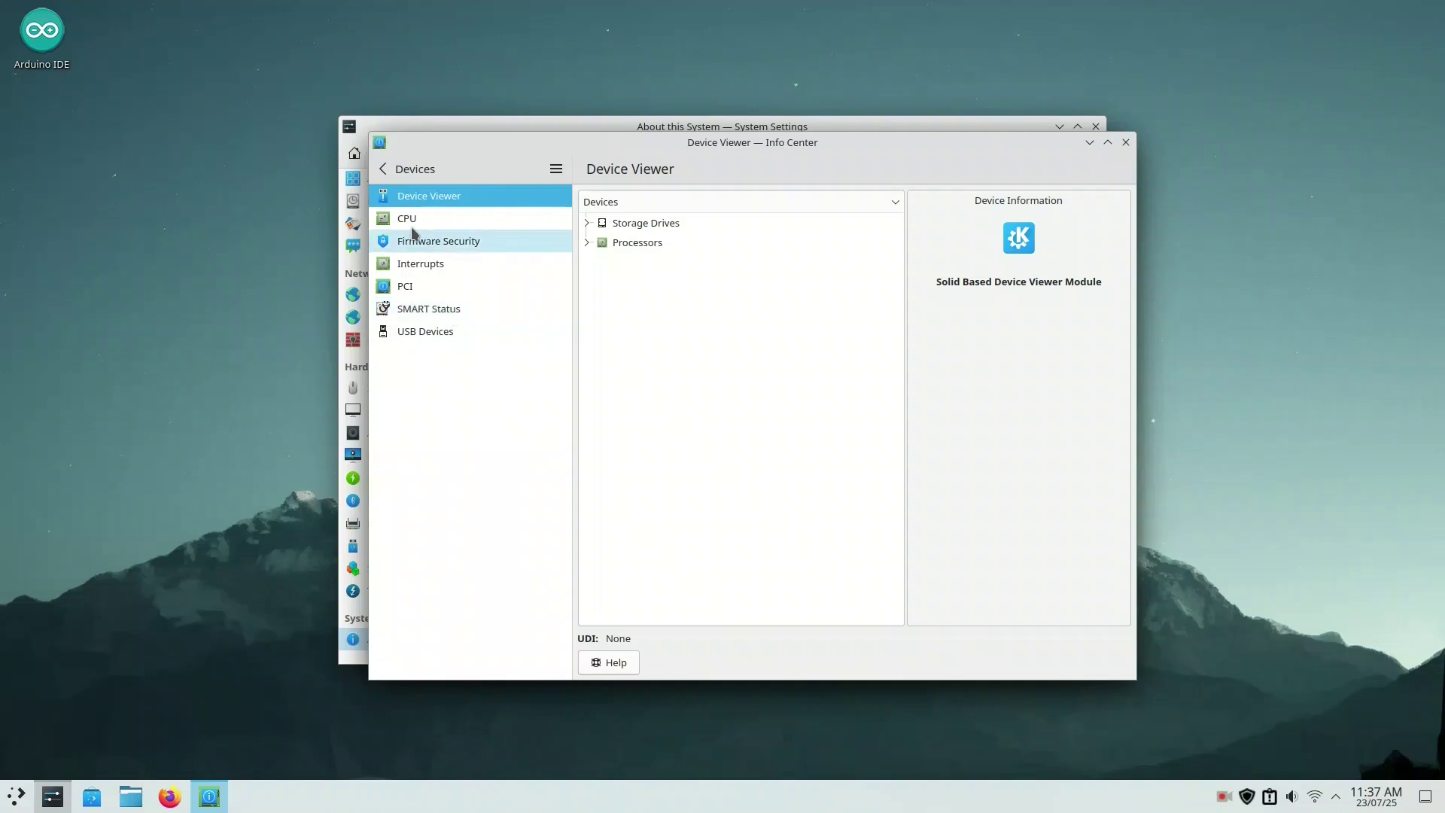
left_click(383, 168)
left_click(426, 338)
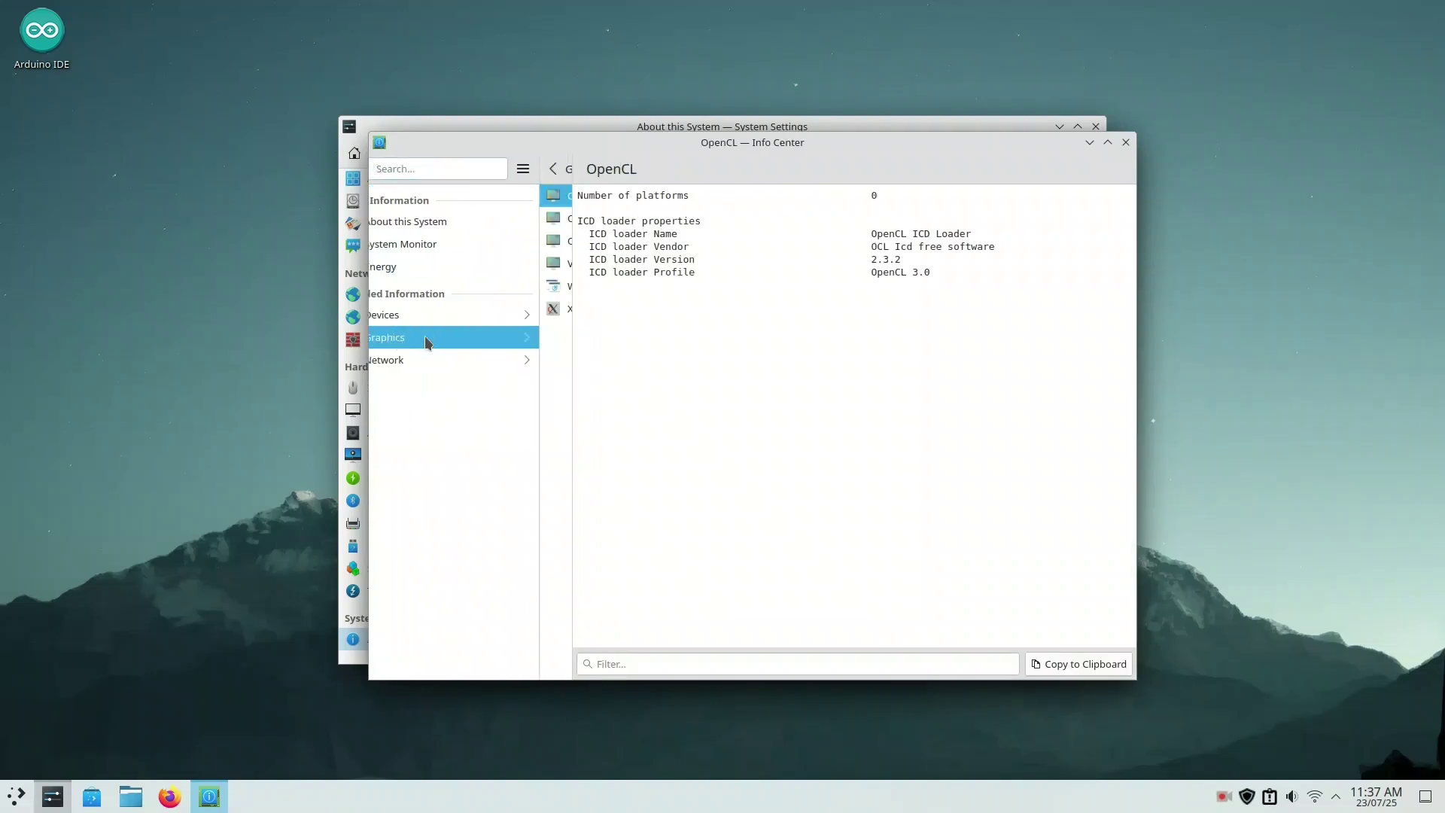
left_click(374, 175)
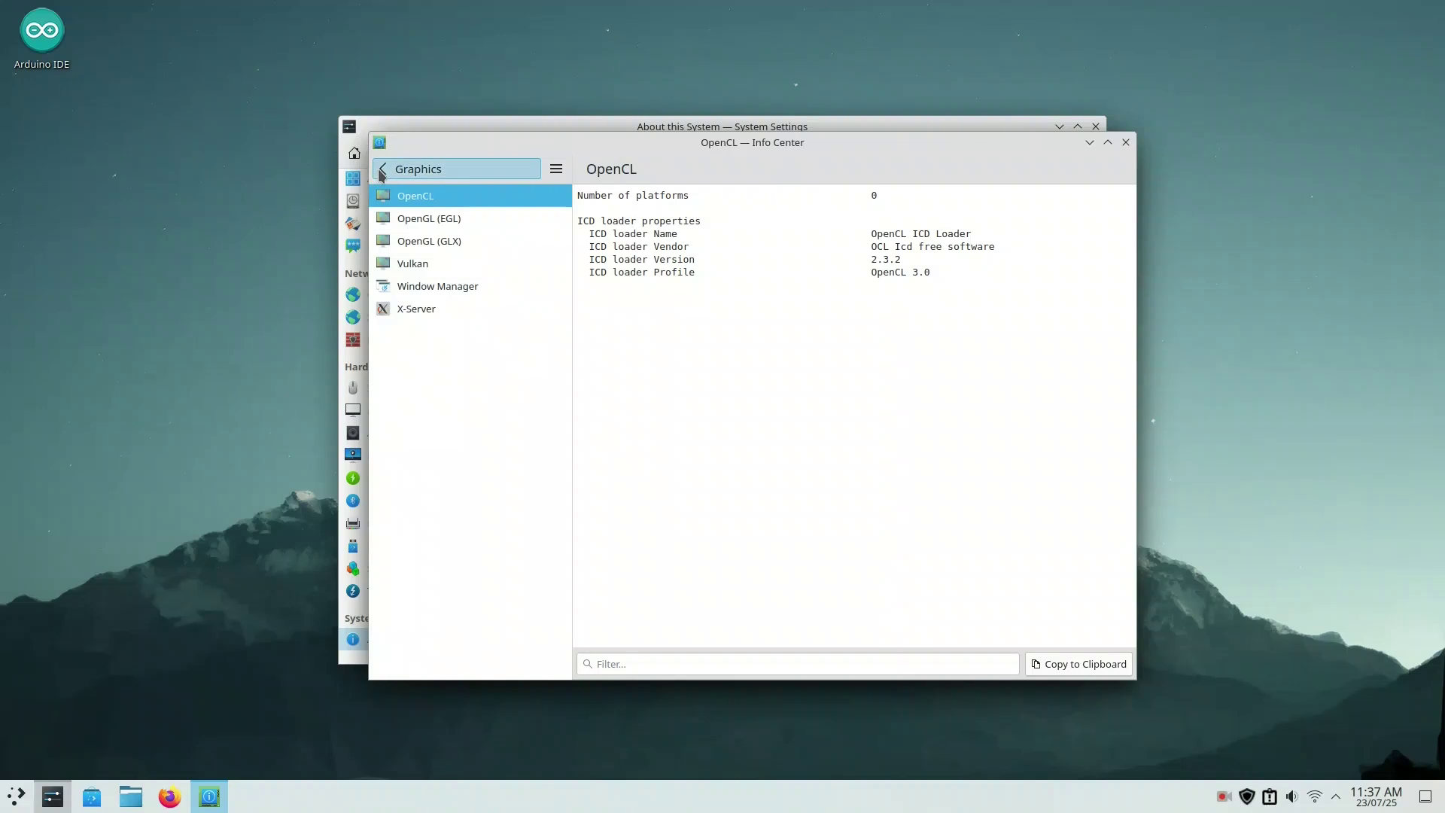
left_click(432, 359)
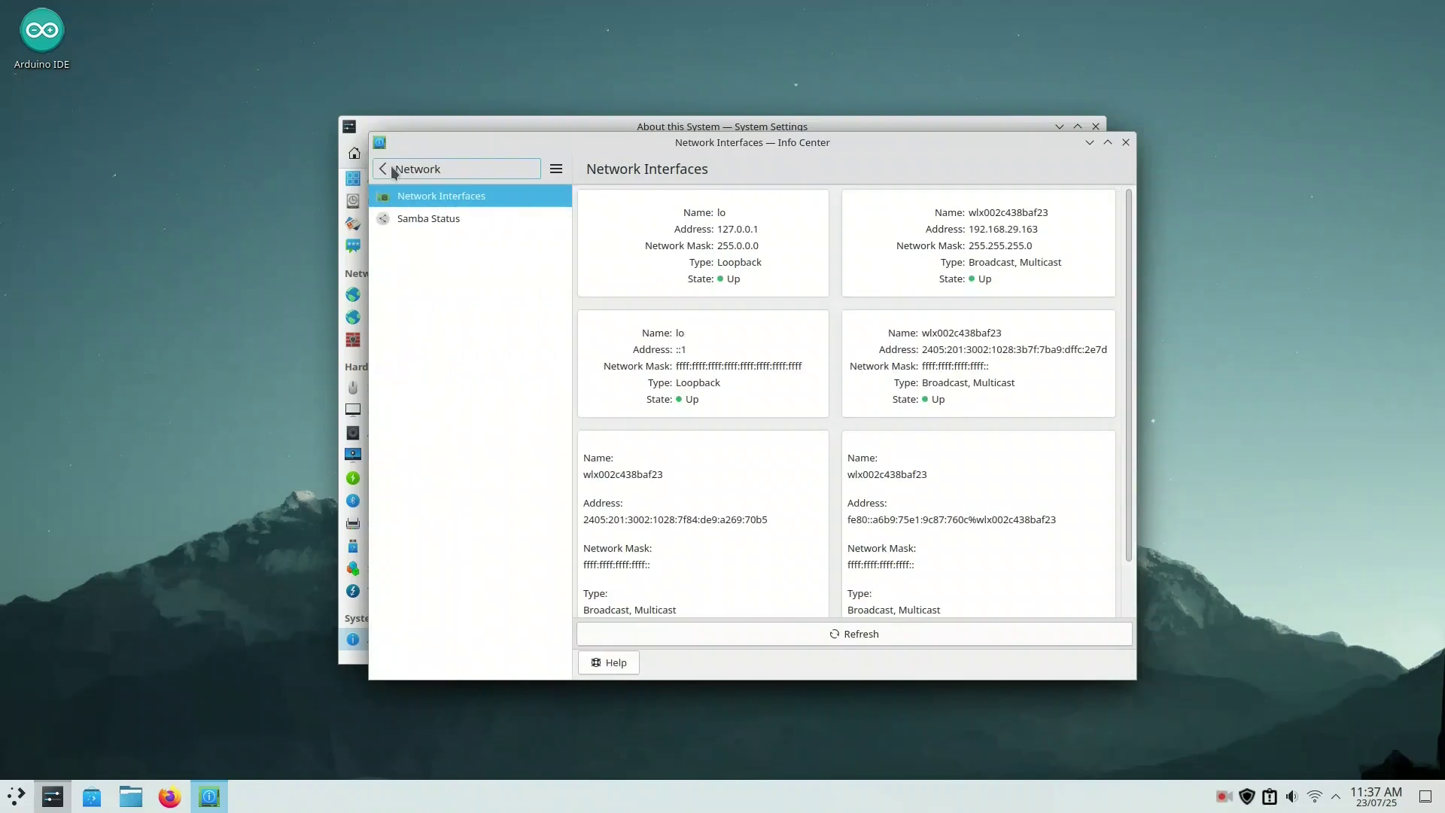
left_click(392, 175)
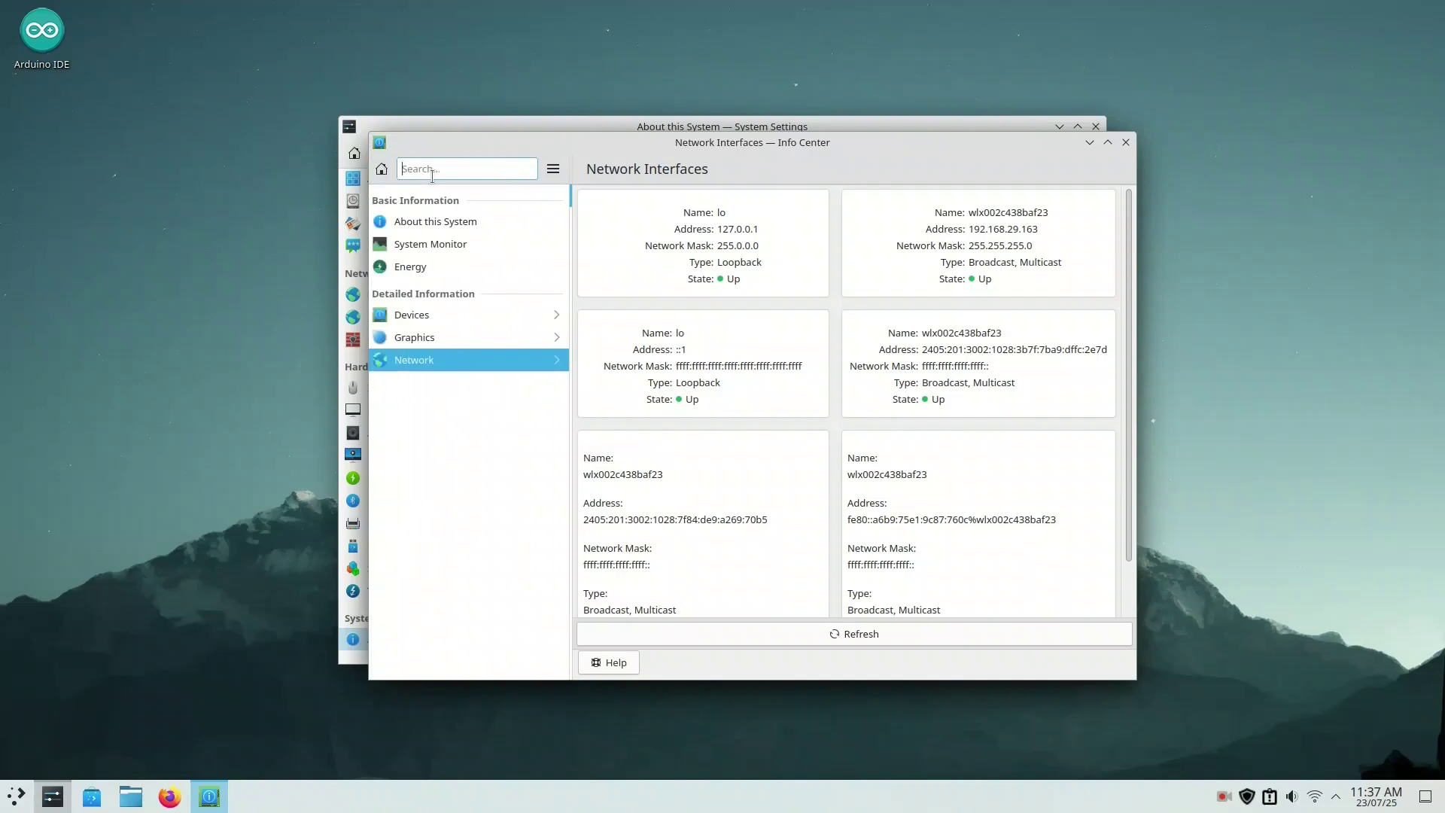
left_click(1126, 143)
scroll(453, 379, "up", 5)
Apply the Breeze Dark global theme, including its desktop and window layout.
left_click(400, 177)
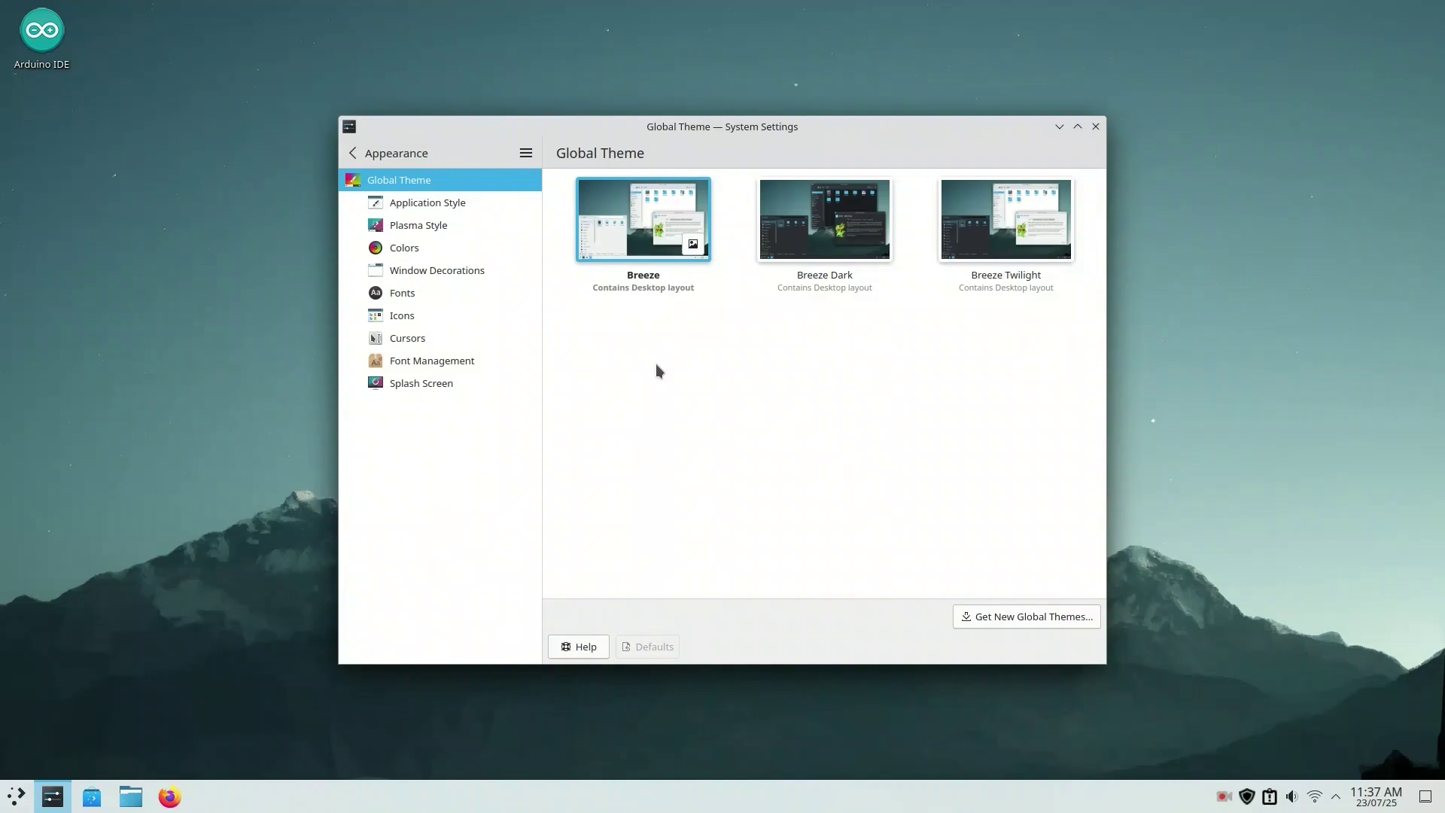
left_click(815, 260)
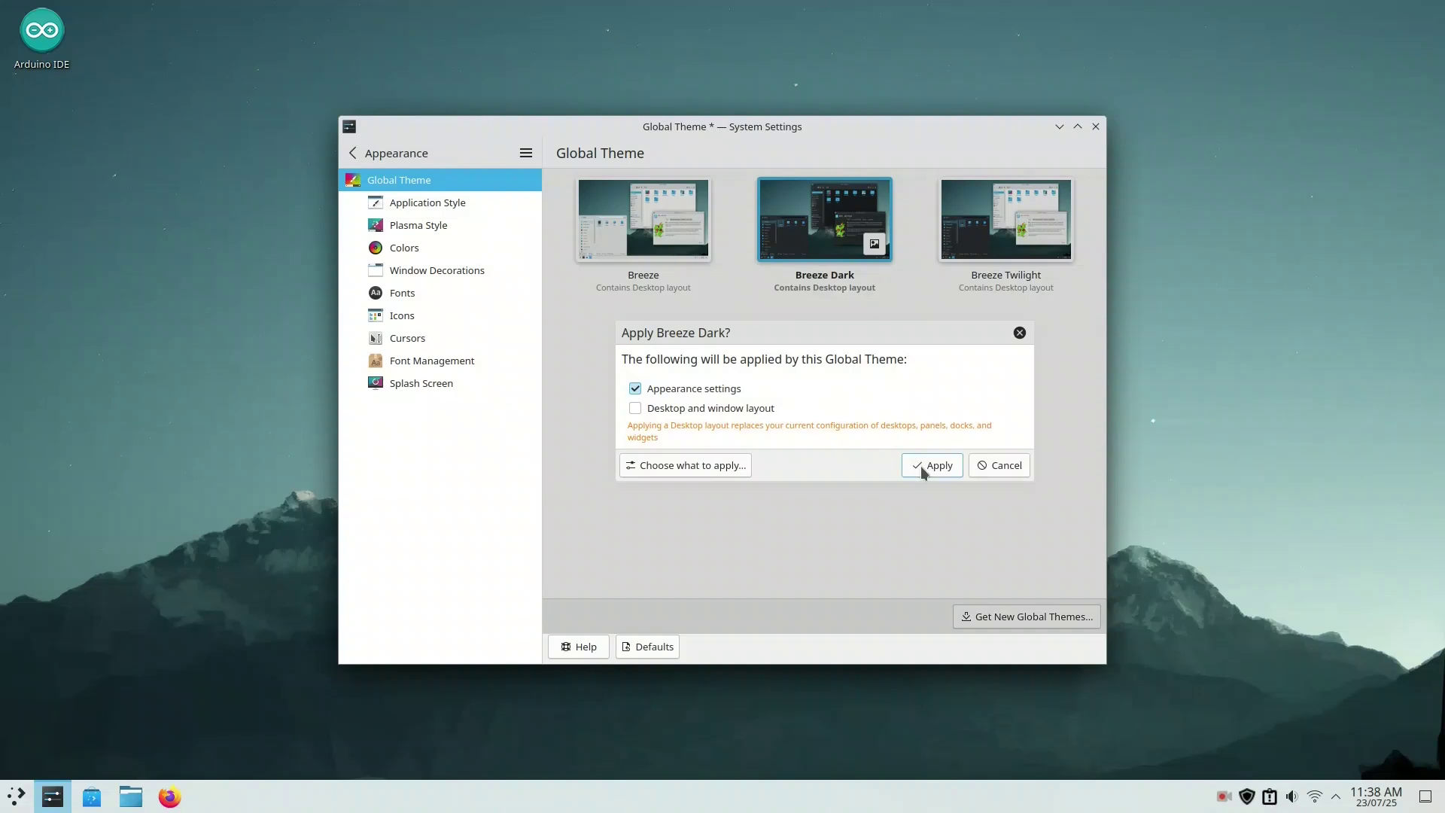
left_click(636, 408)
left_click(934, 466)
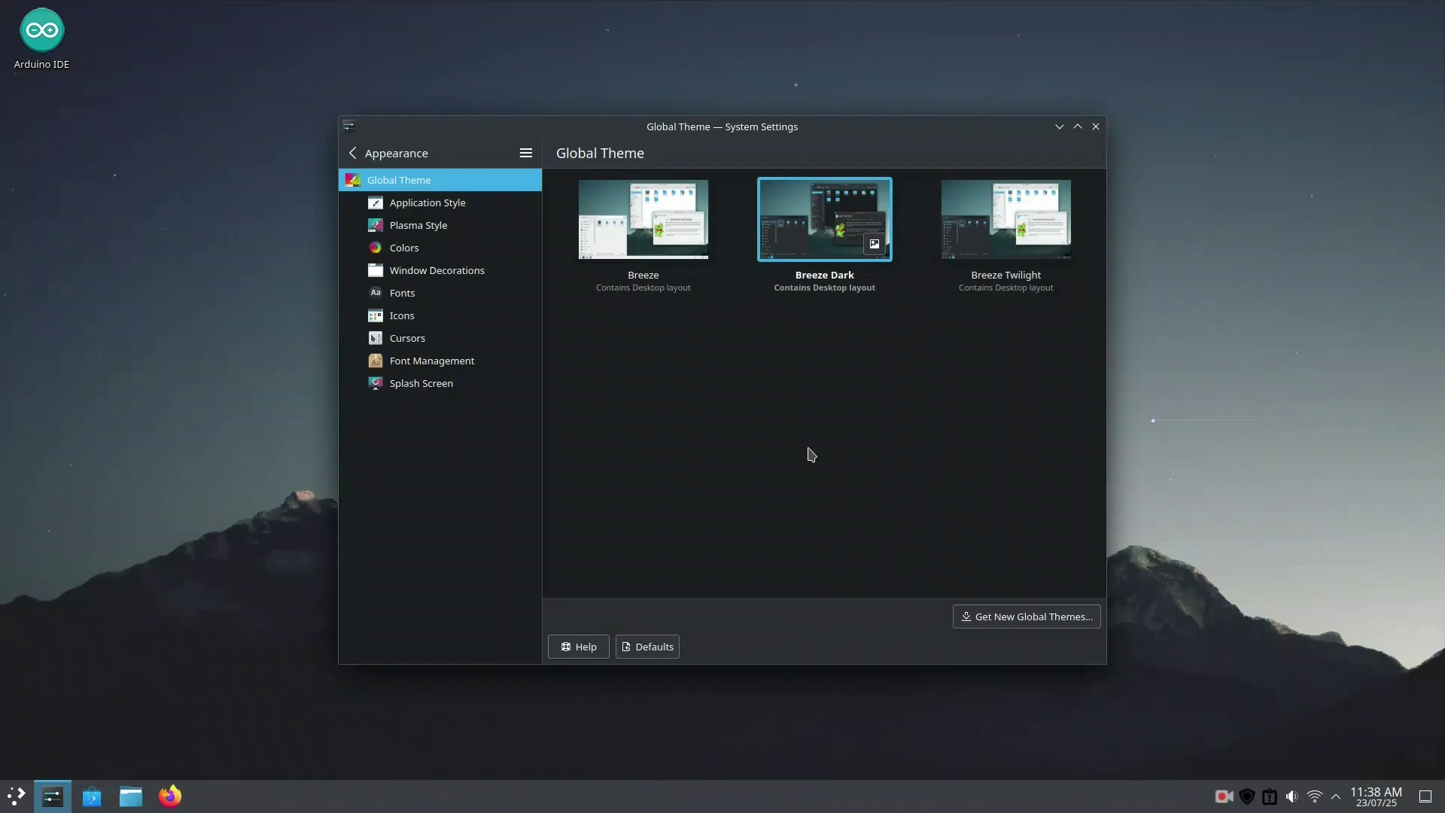
Check the dark theme's look in the file manager and the application launcher.
left_click(131, 795)
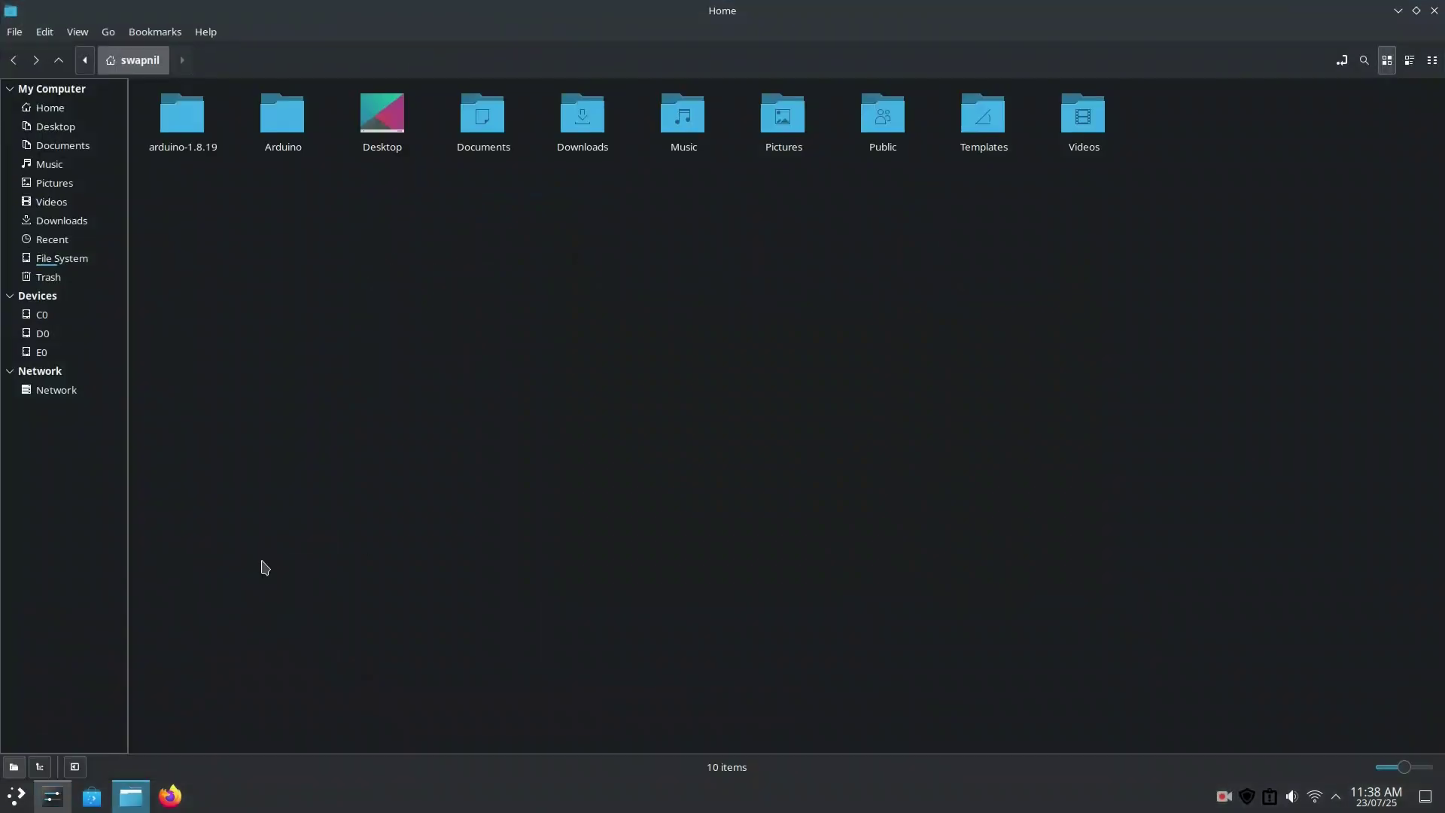
left_click(1434, 11)
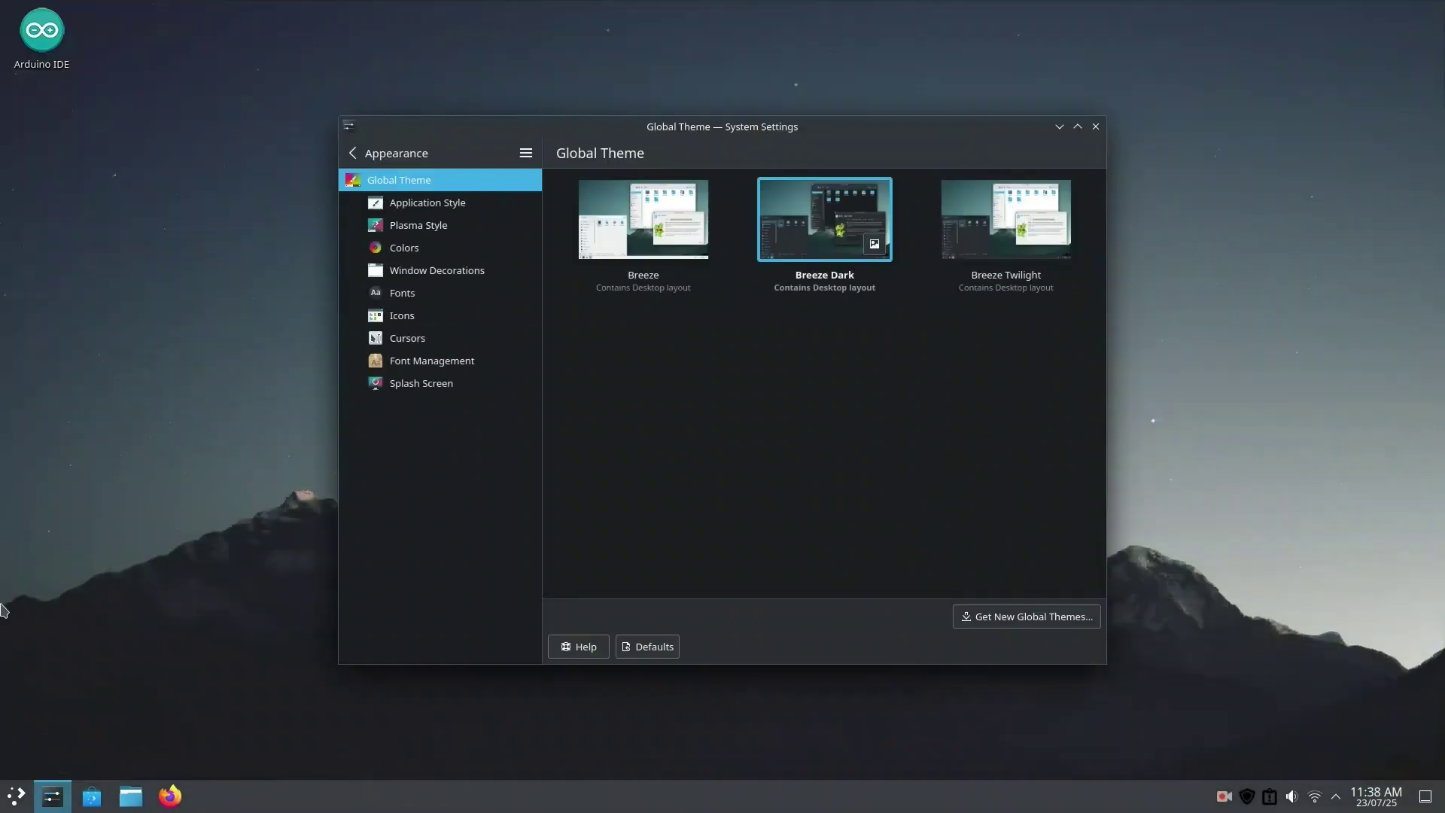
left_click(16, 795)
mouse_move(74, 580)
scroll(74, 580, "down", 1)
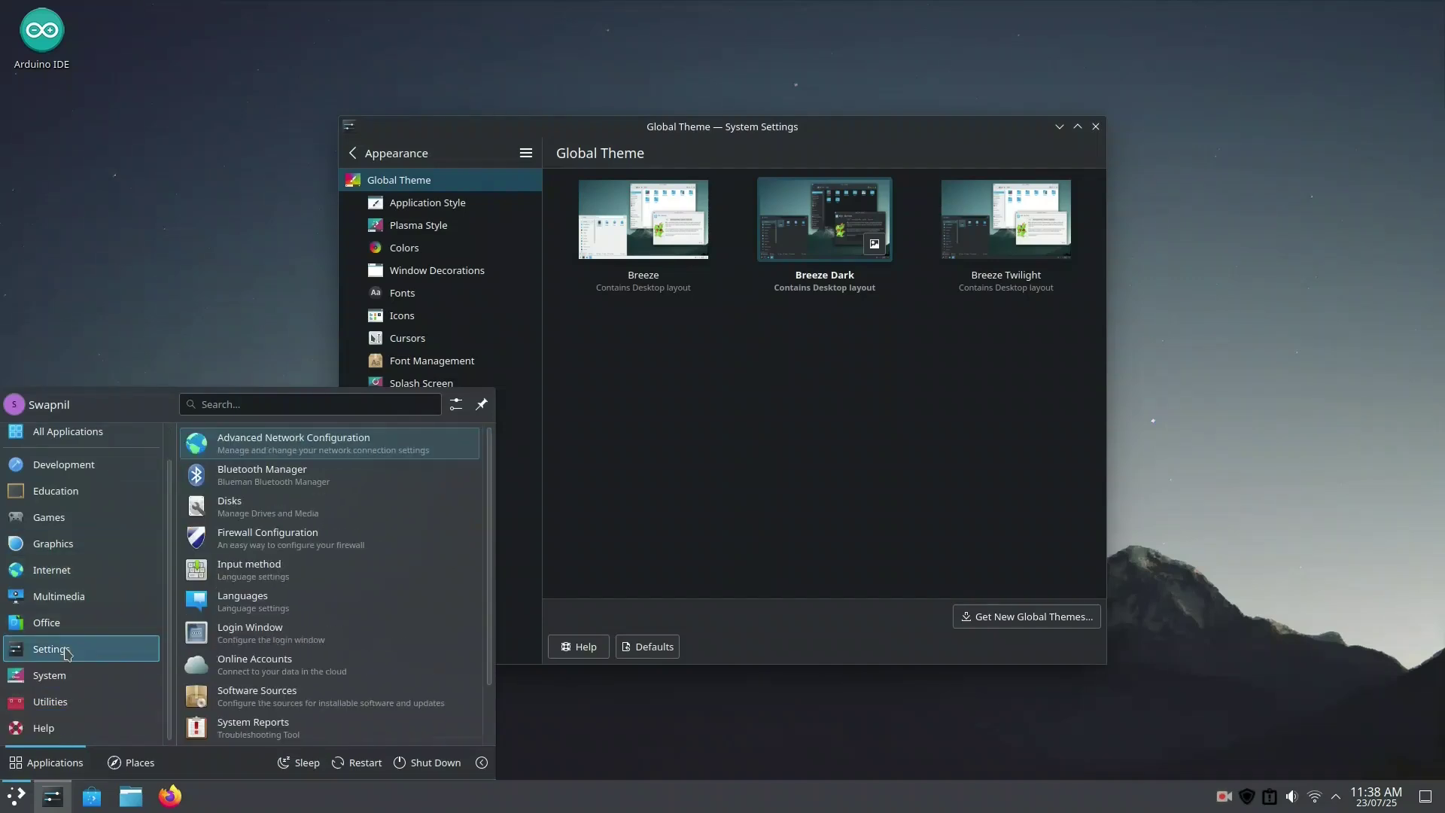
left_click(756, 433)
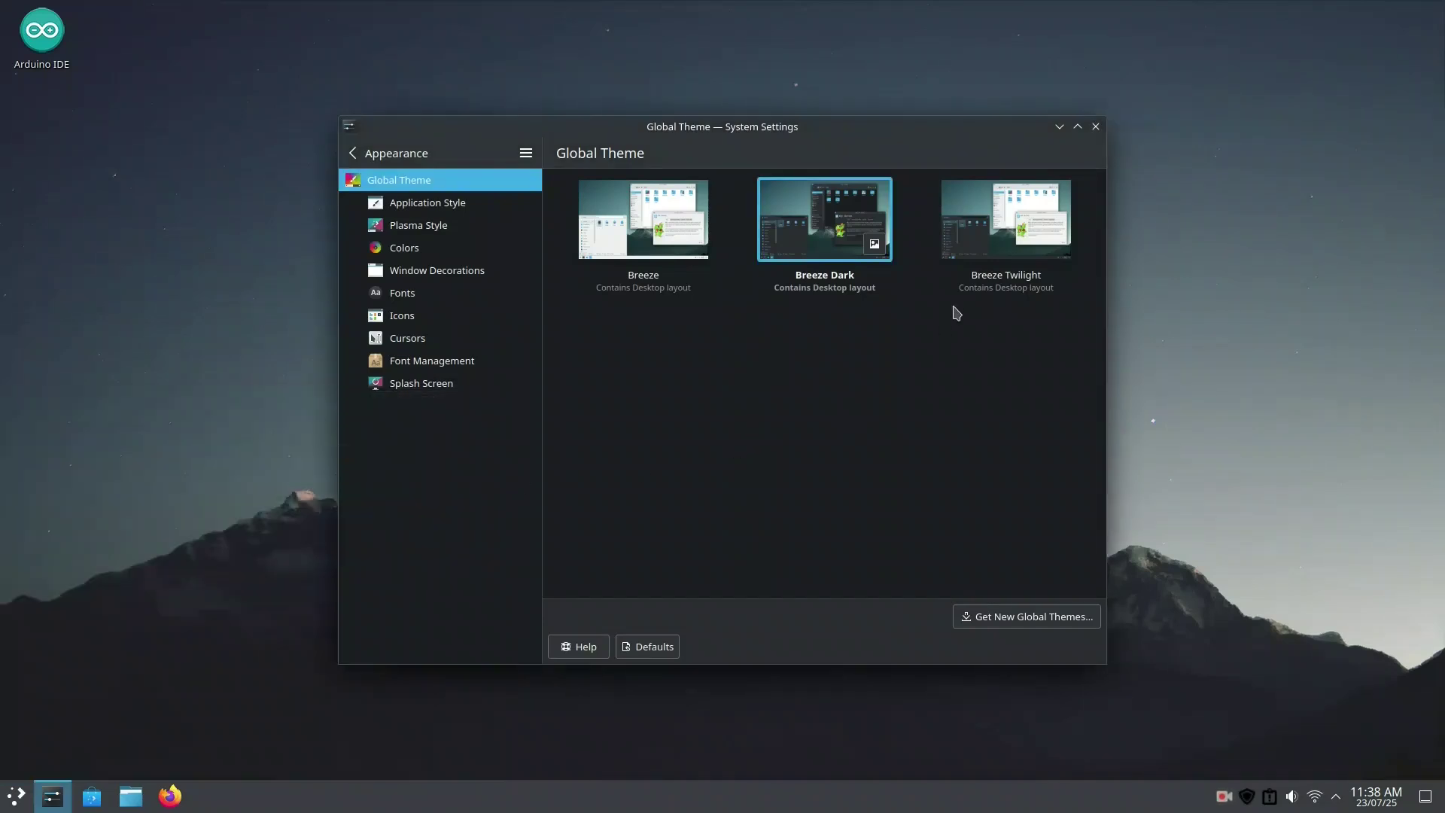
Apply Breeze Twilight with its desktop and window layout, then check the launcher's look.
left_click(1002, 226)
left_click(636, 409)
left_click(928, 466)
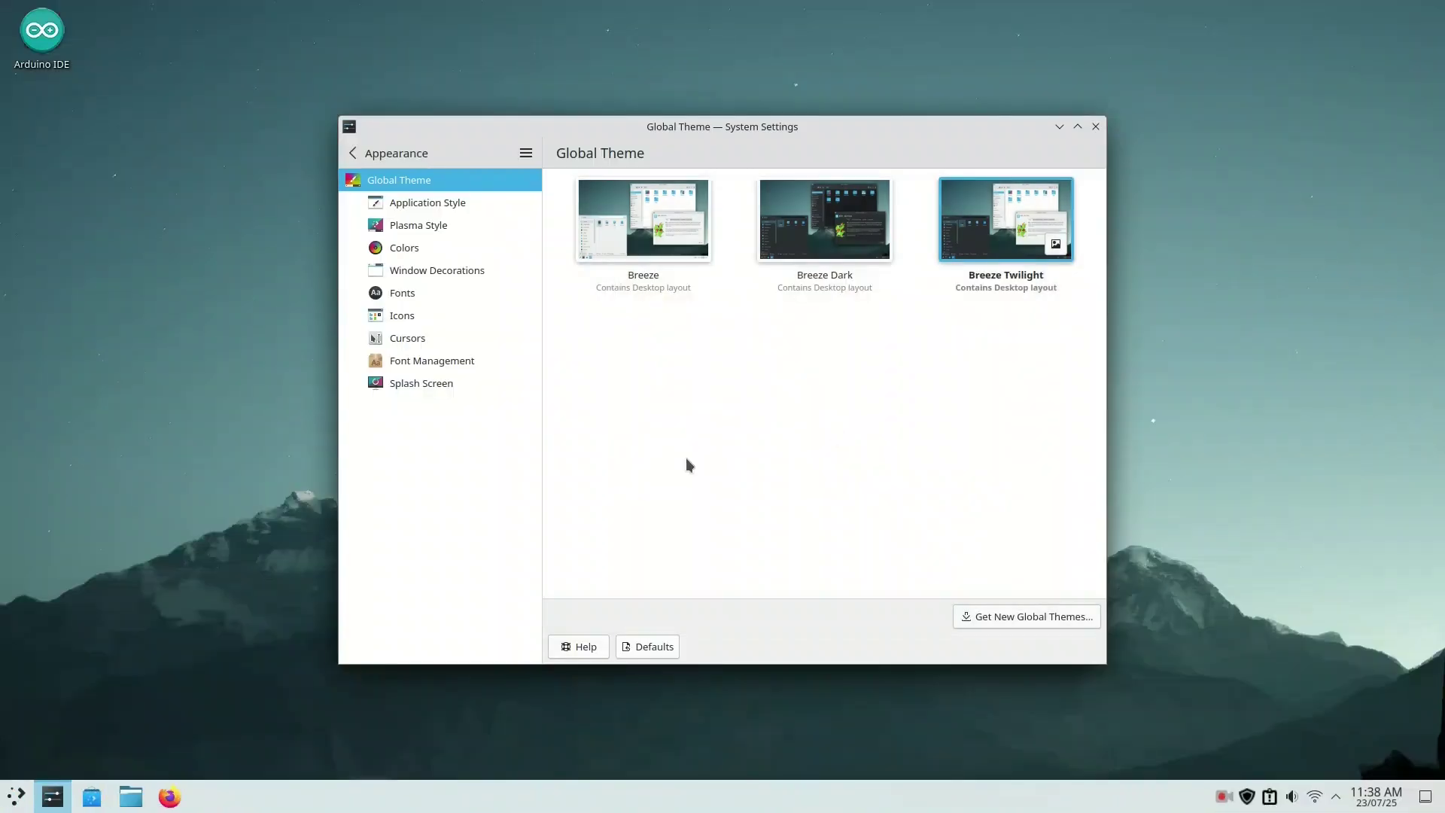
left_click(16, 797)
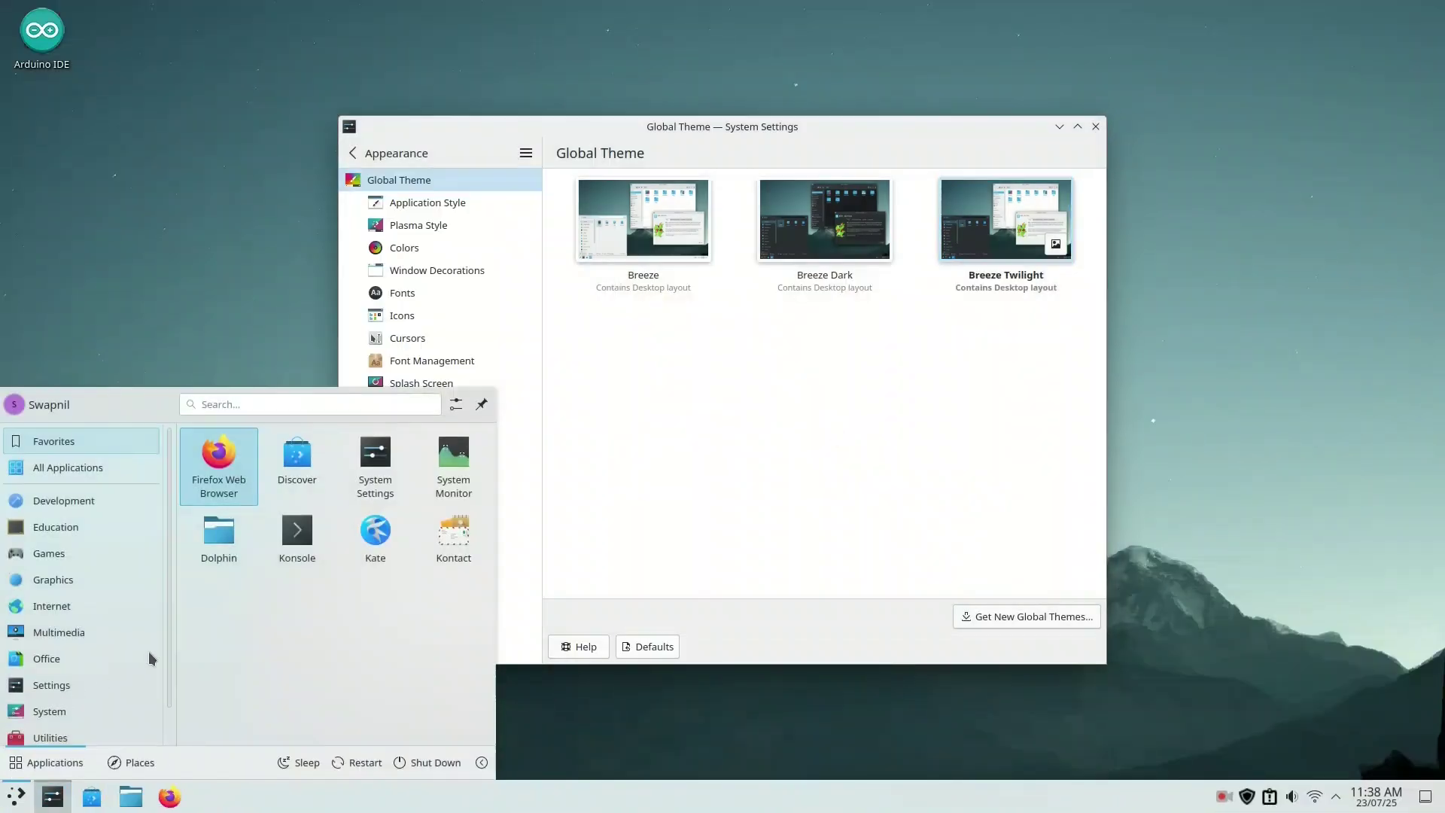
left_click(677, 589)
Switch the global theme back to Breeze Dark, including desktop and window layout.
left_click(824, 218)
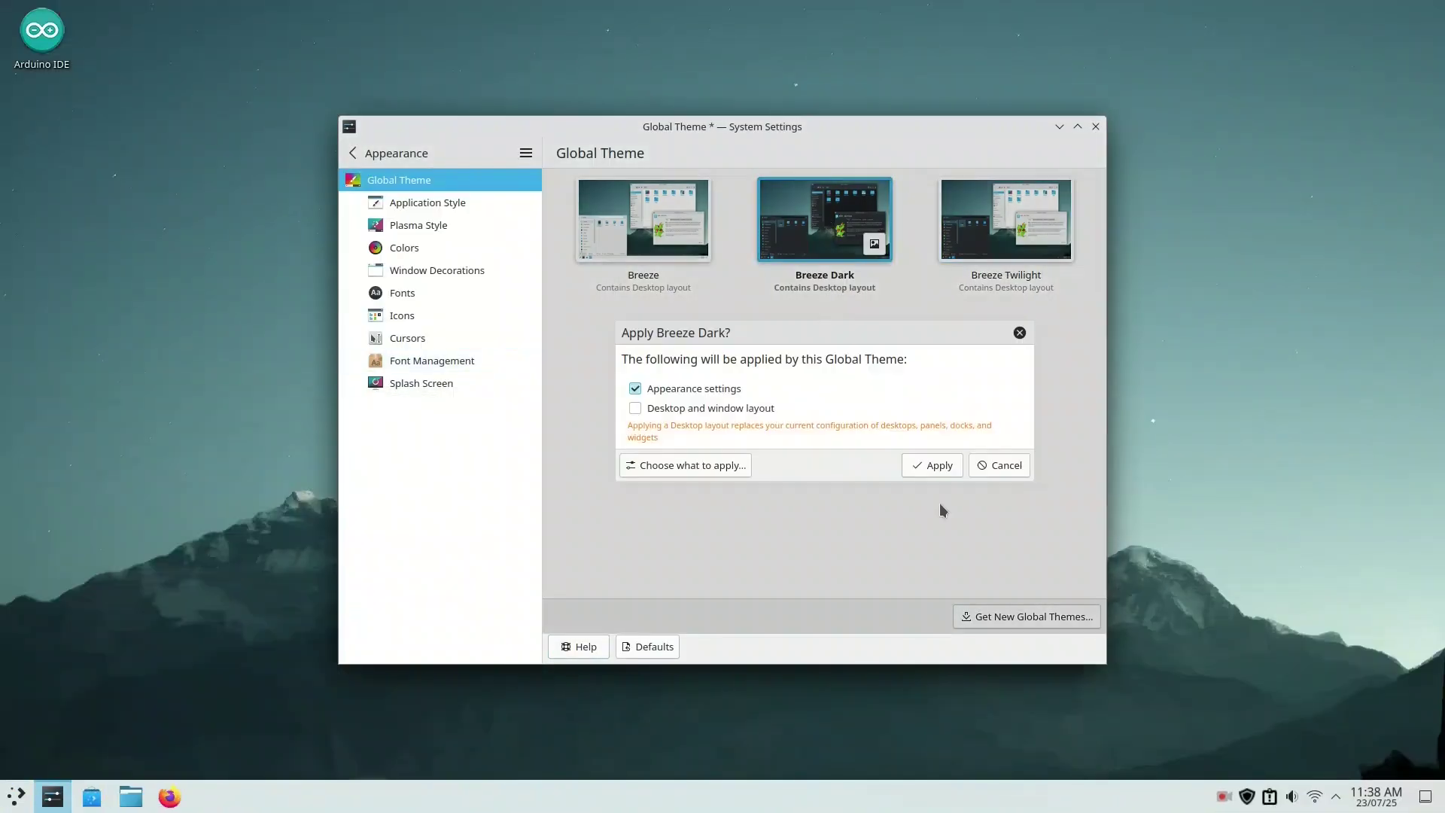
left_click(635, 409)
left_click(932, 466)
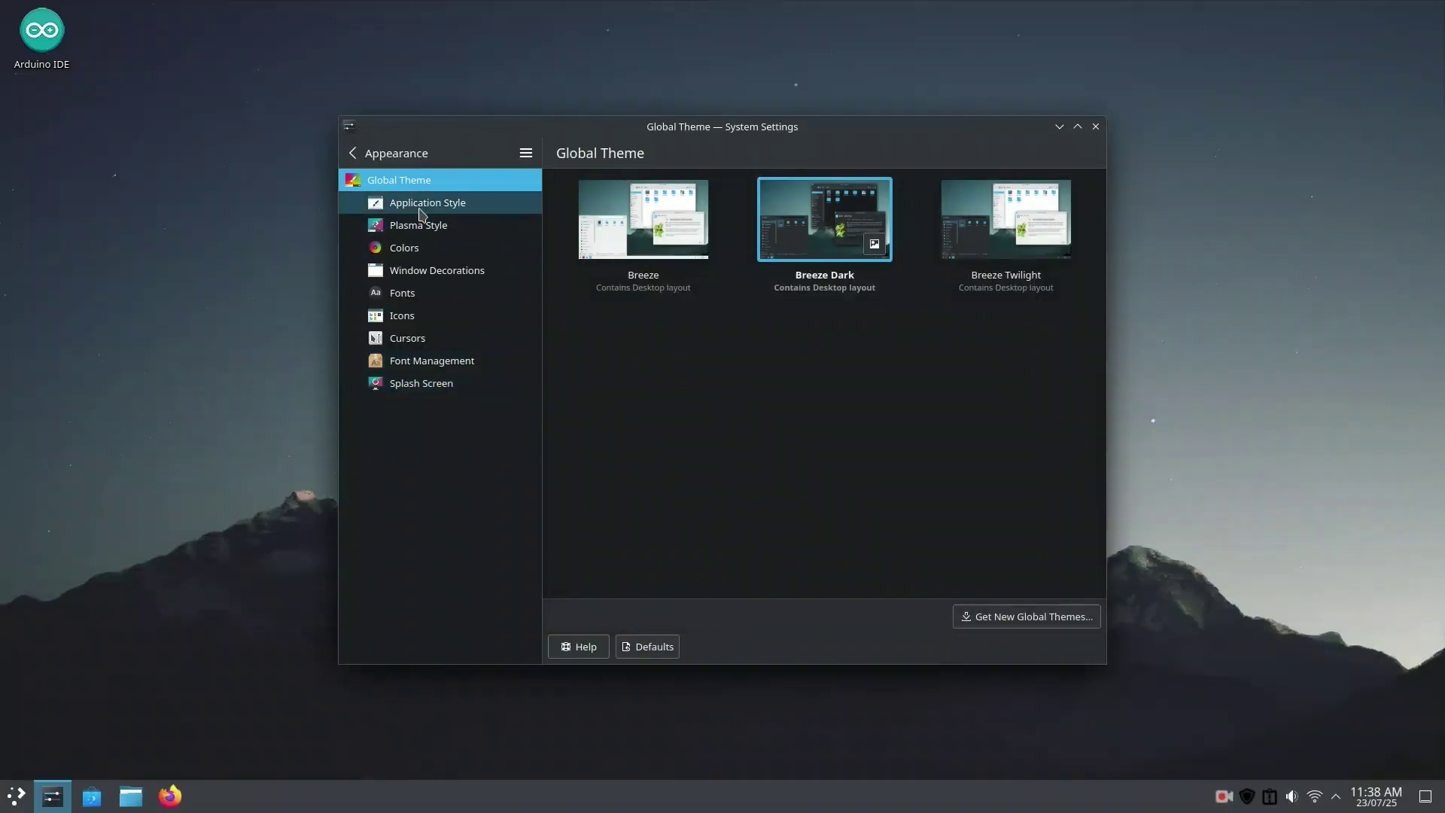
Browse the Application Style, Plasma Style, Colours, Window Decorations and Fonts pages.
left_click(420, 211)
scroll(926, 420, "down", 3)
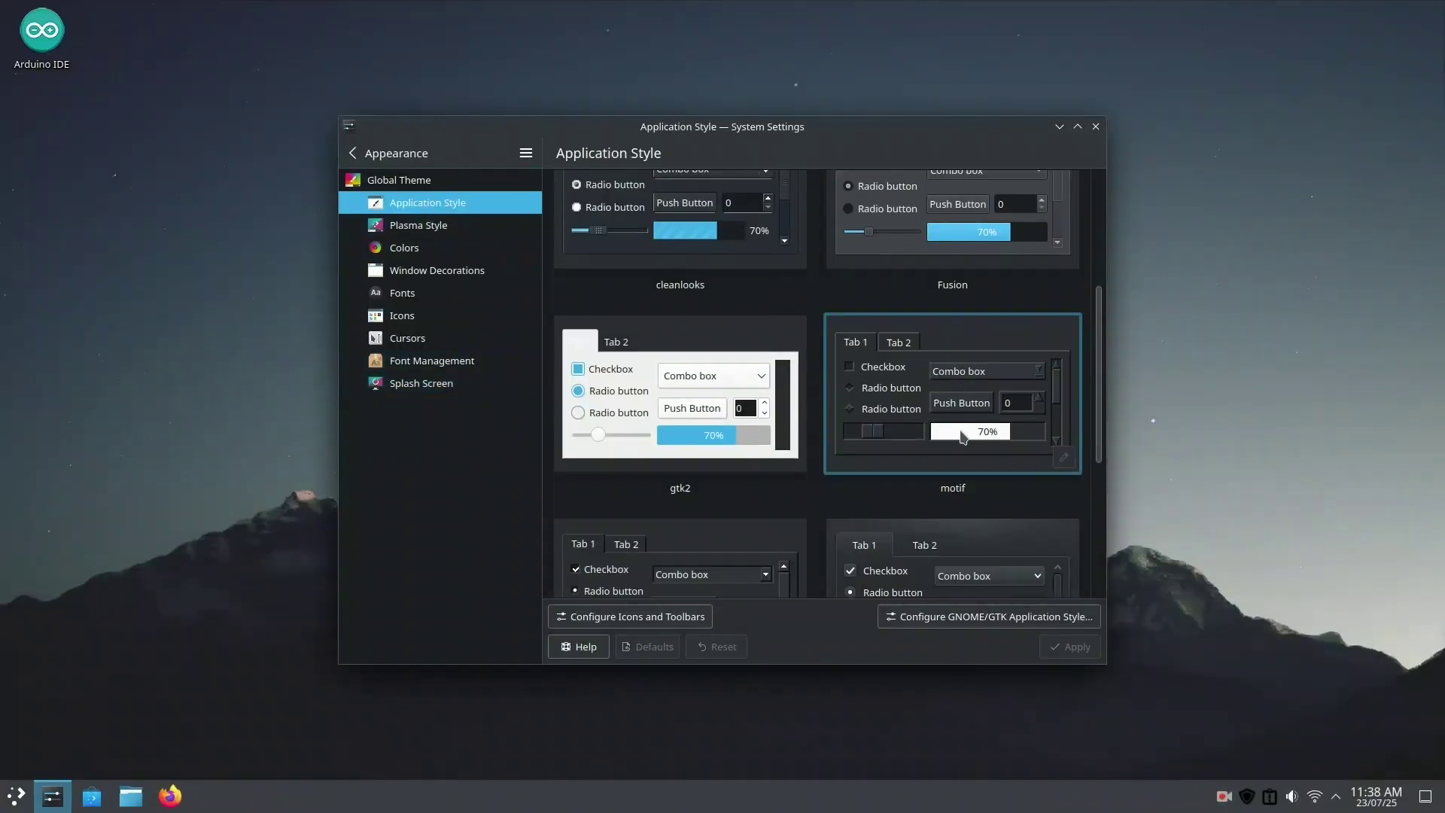
scroll(962, 436, "down", 2)
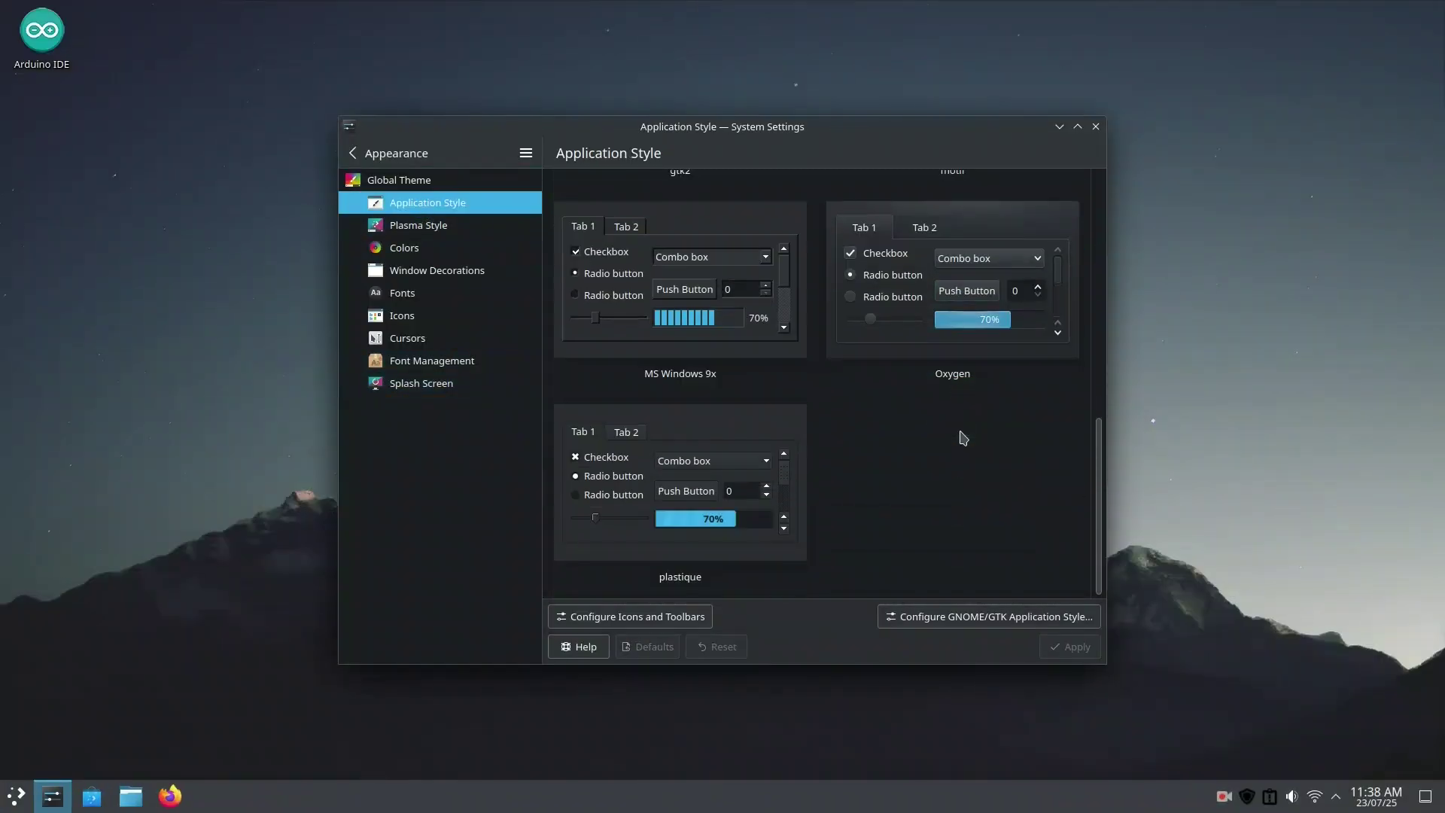
left_click(427, 229)
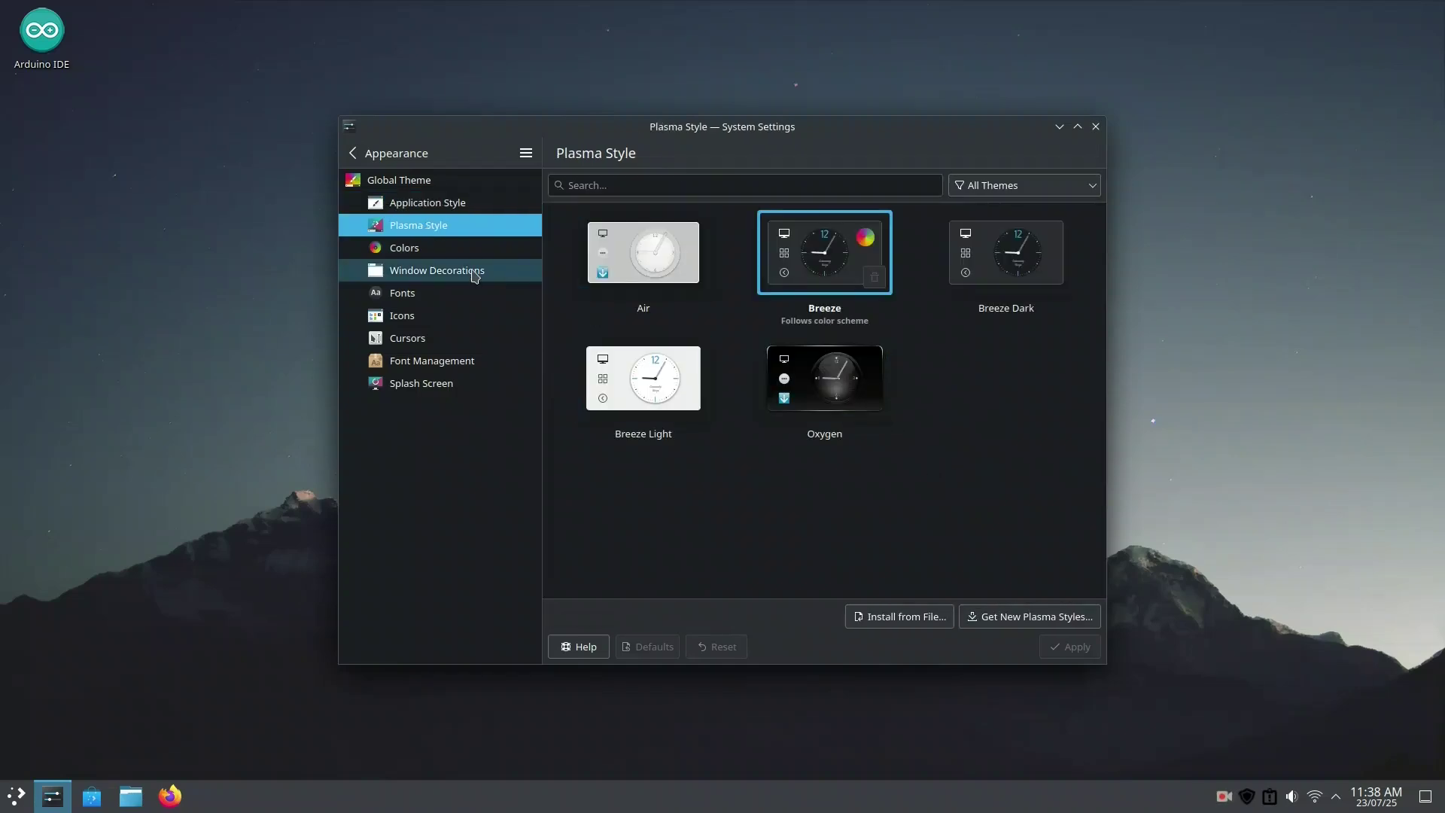
left_click(399, 247)
scroll(851, 430, "down", 3)
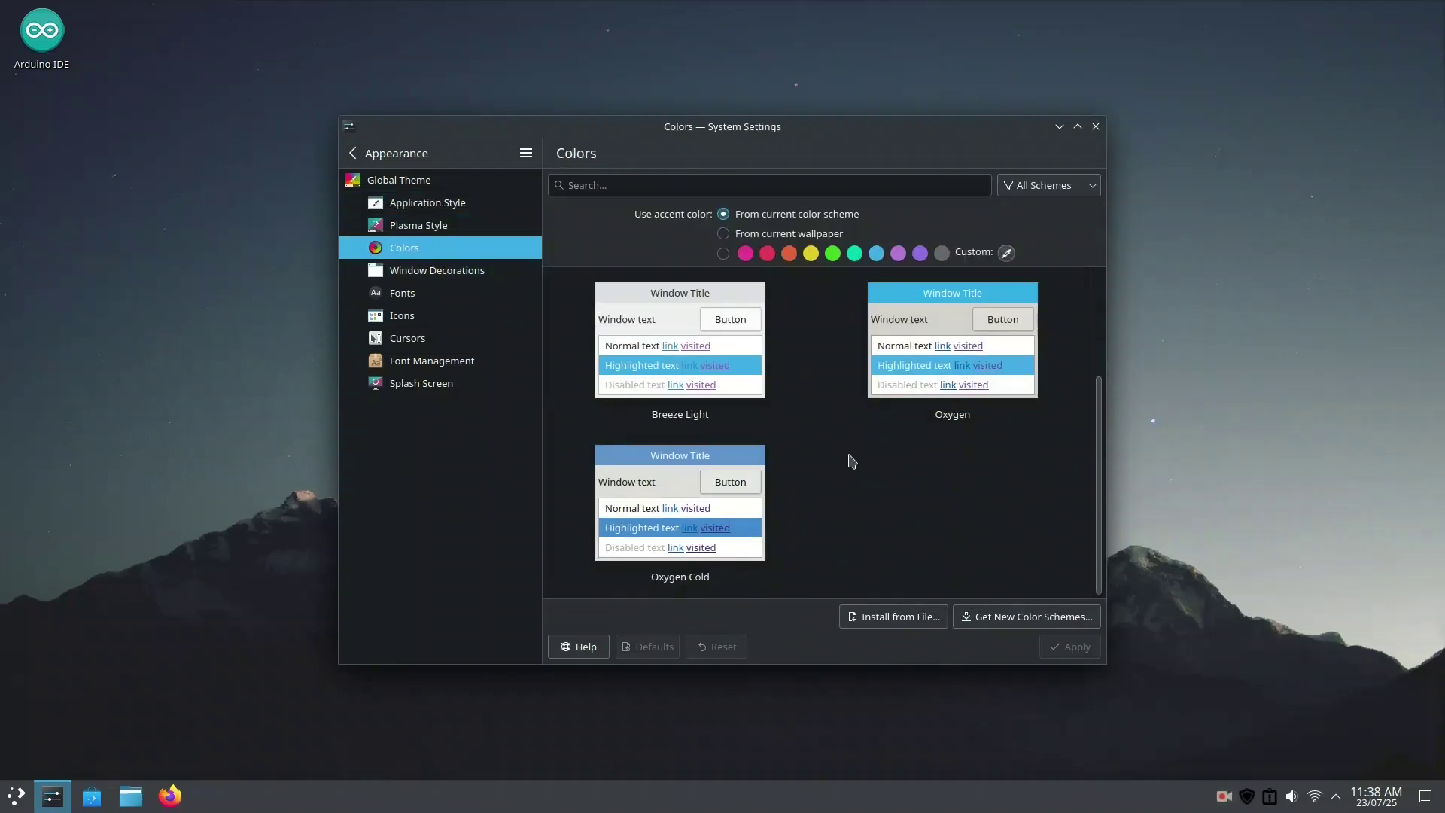
left_click(437, 272)
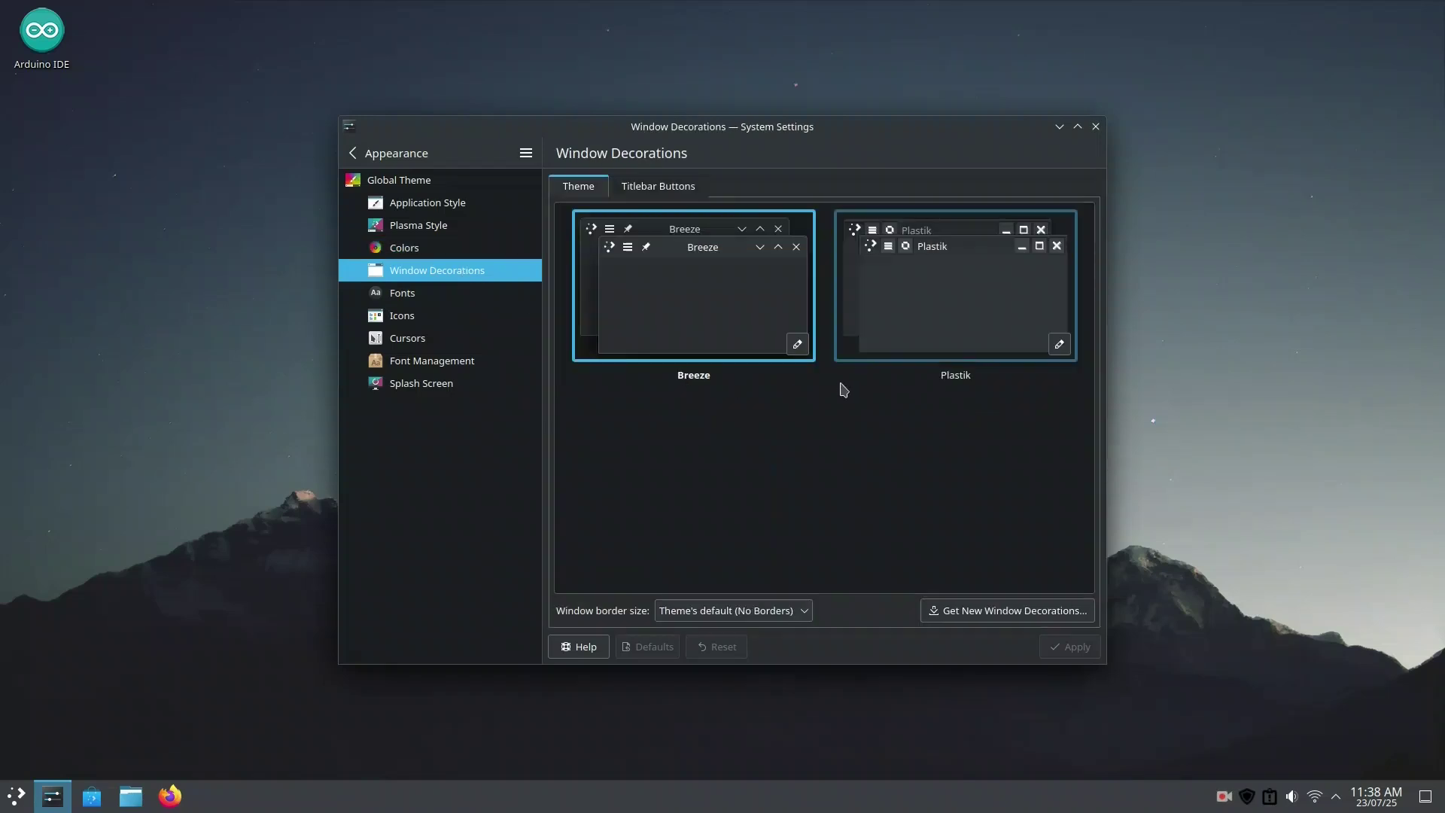
left_click(411, 294)
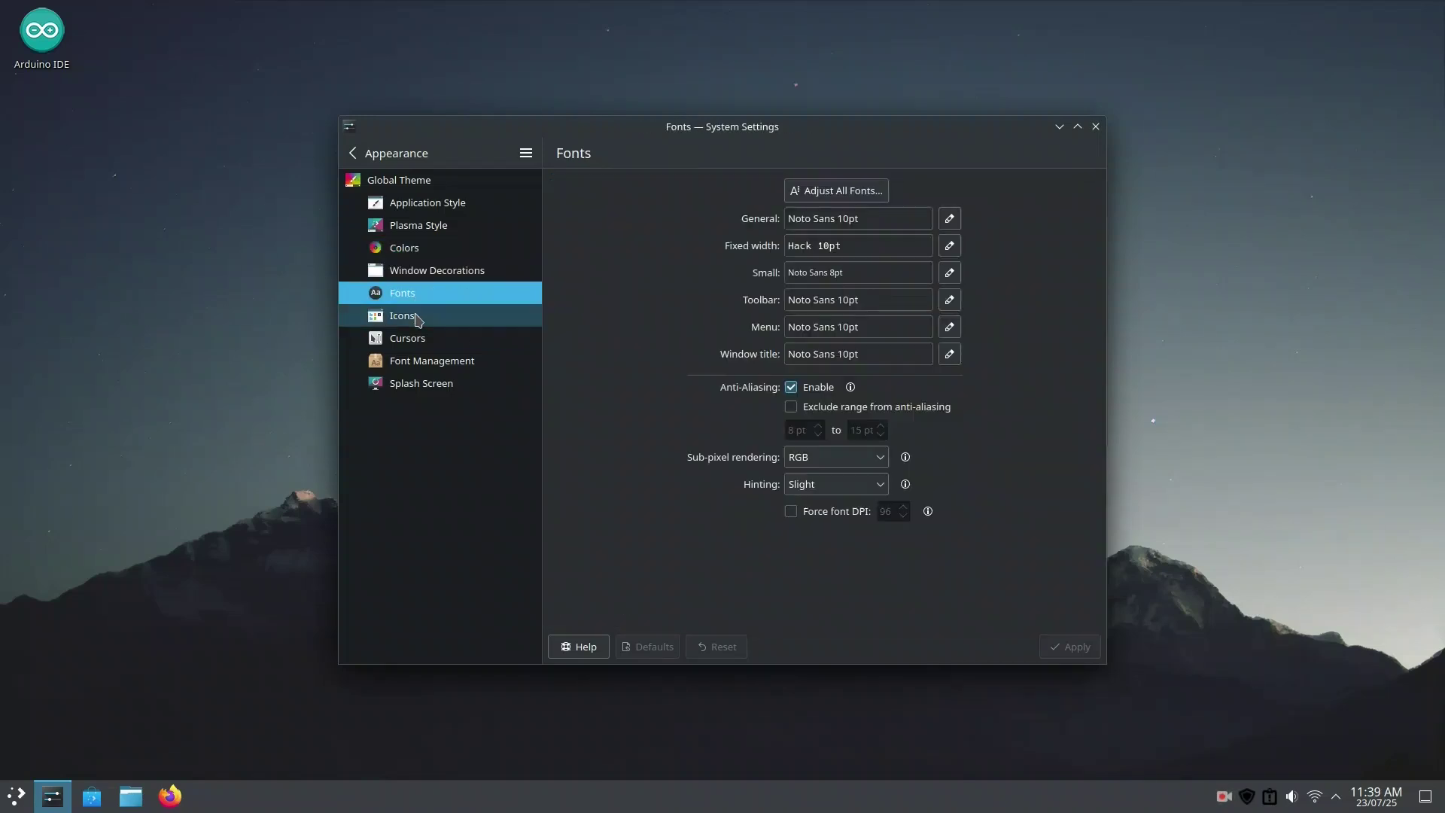
Look through the available icon themes and cursor themes.
left_click(406, 316)
scroll(892, 408, "down", 1)
scroll(895, 410, "down", 8)
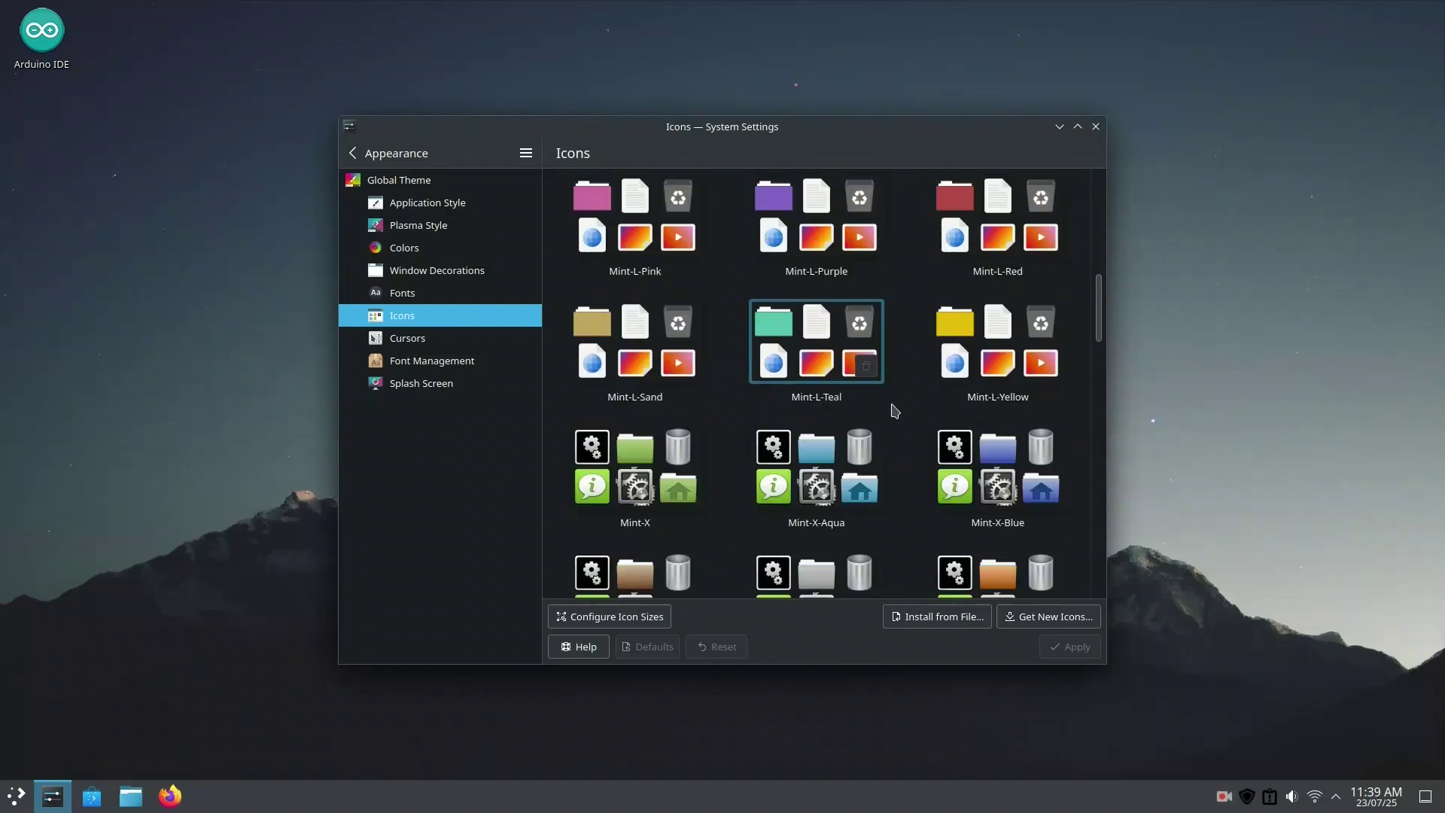
scroll(895, 410, "down", 10)
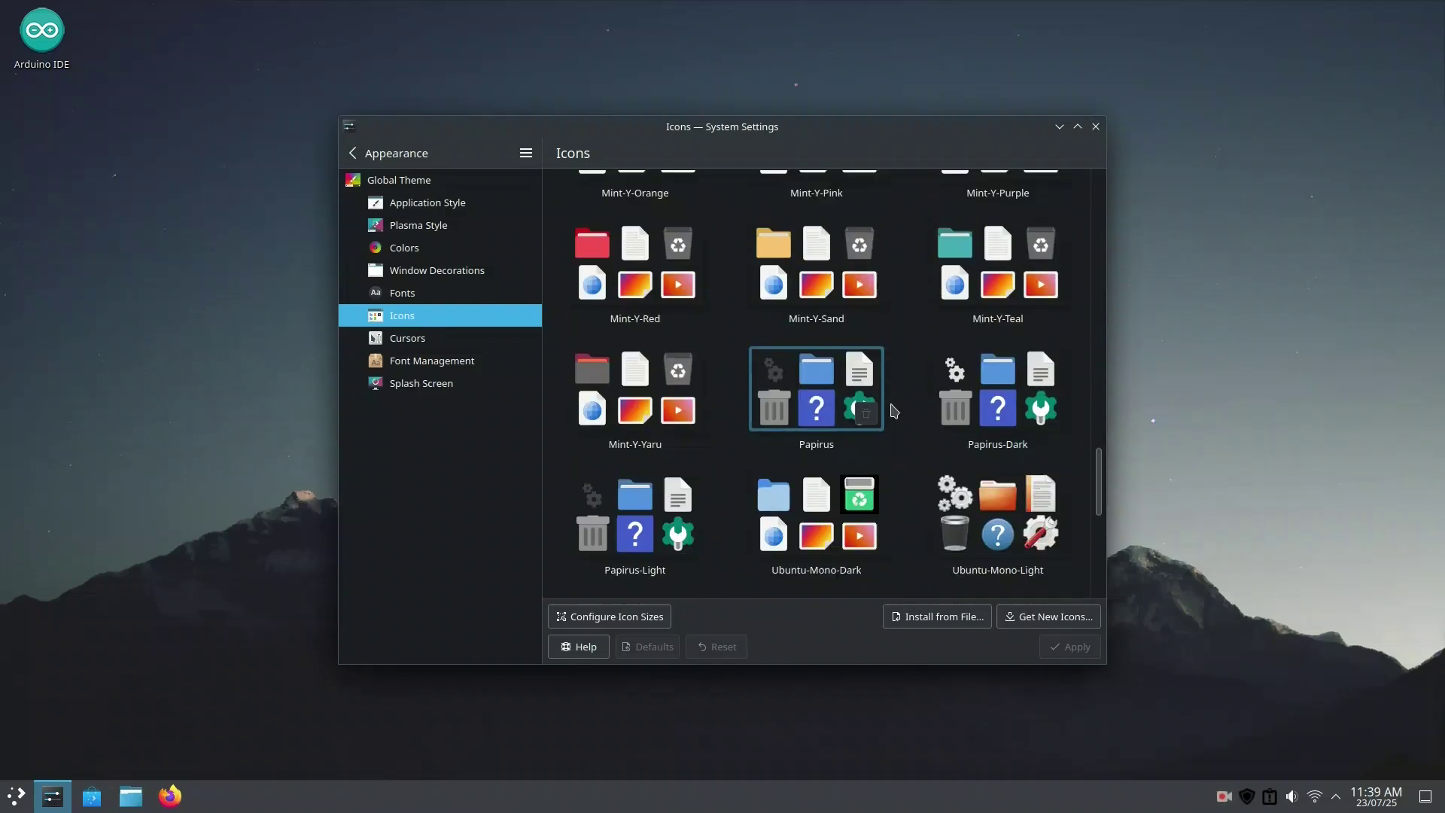
scroll(894, 410, "down", 3)
left_click(404, 338)
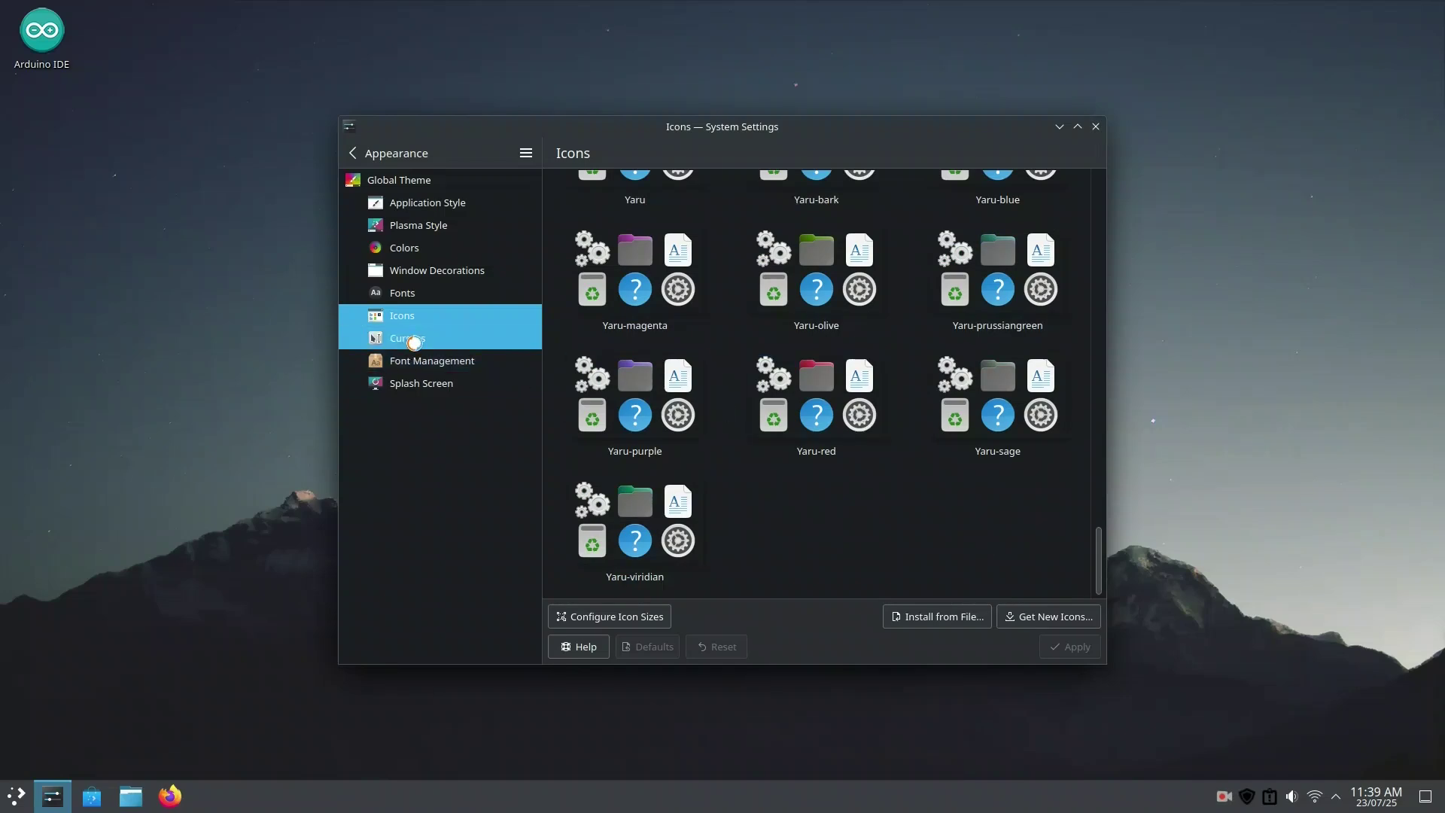
scroll(826, 393, "down", 6)
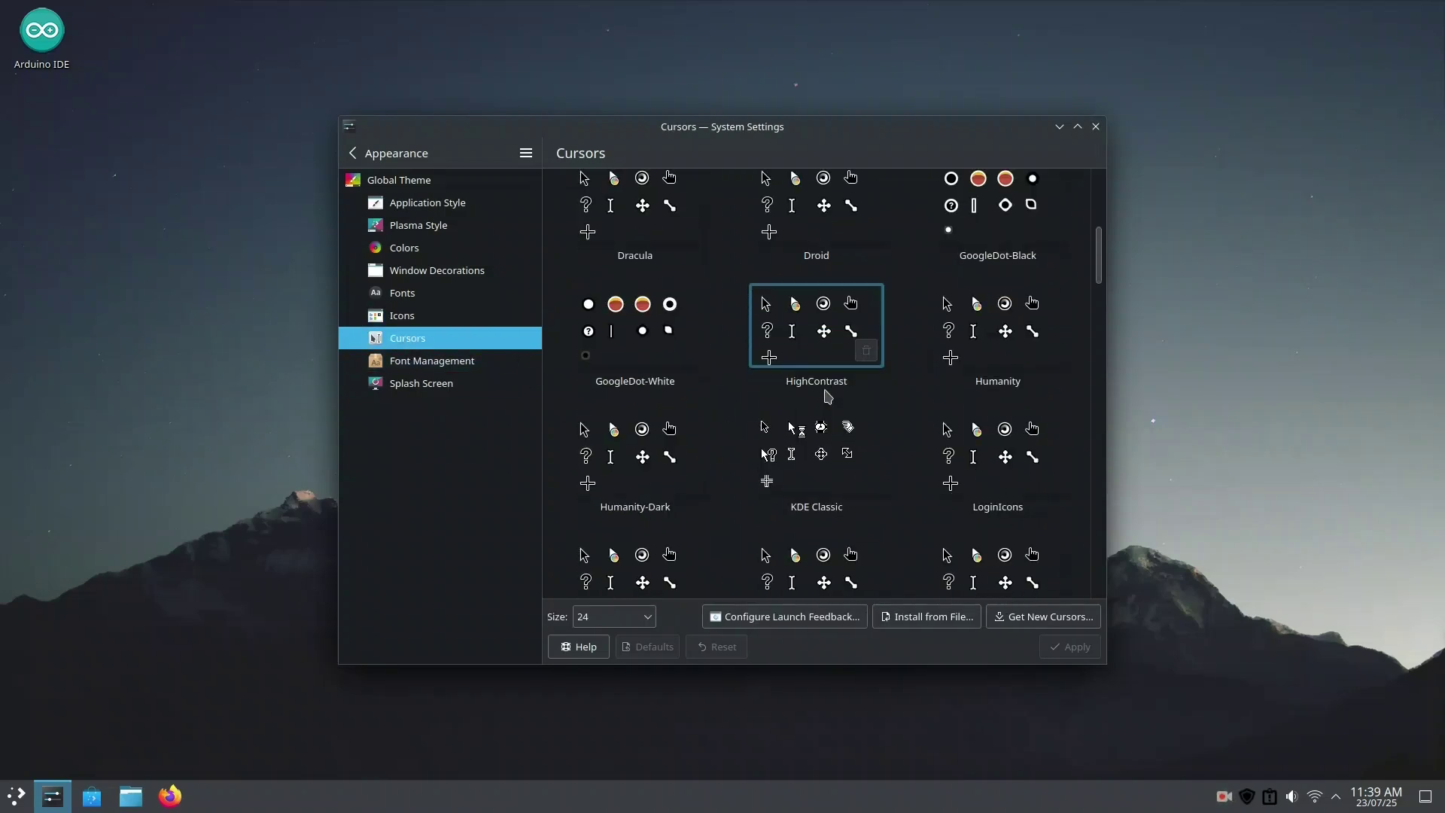
scroll(826, 393, "down", 8)
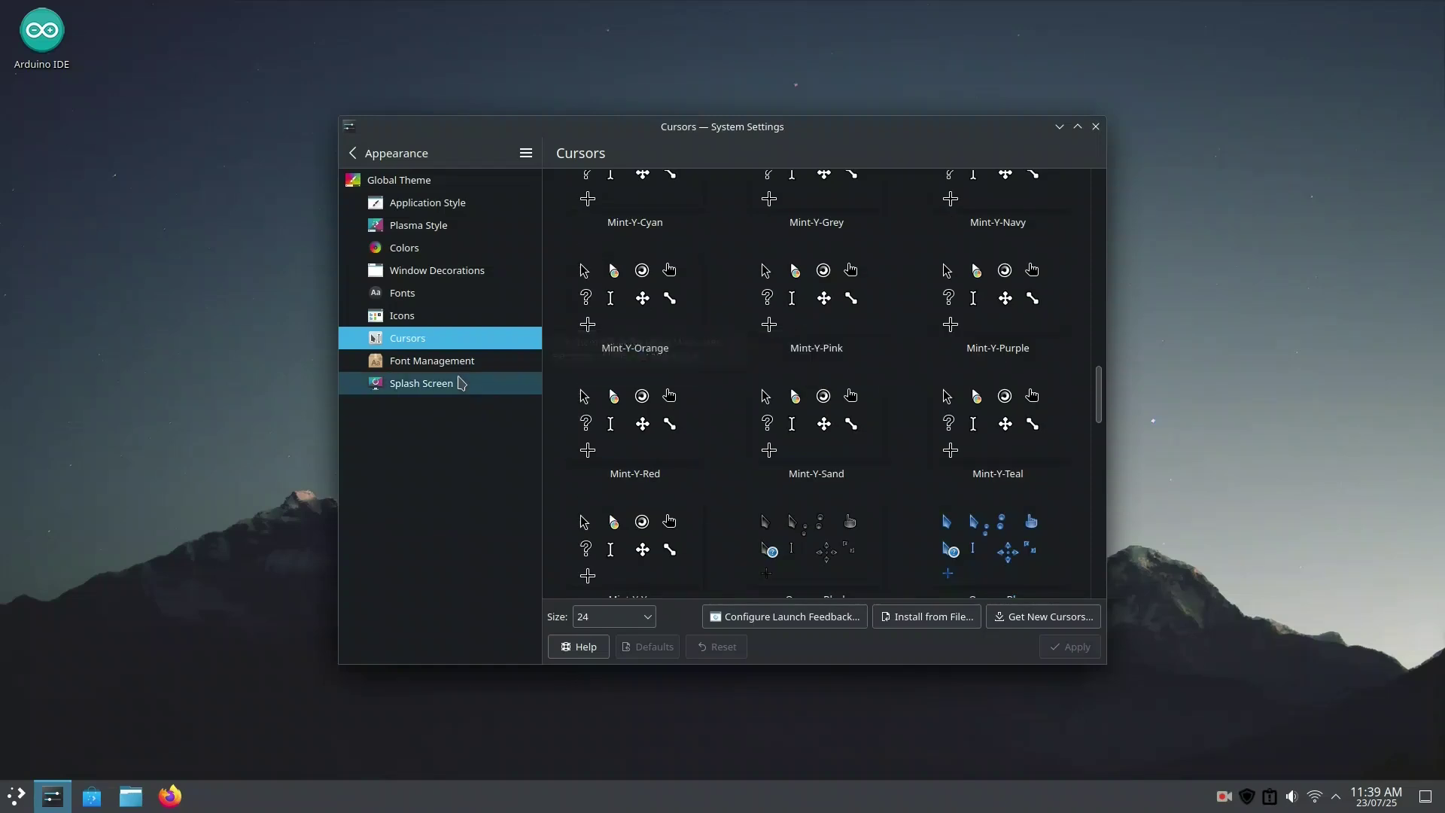
View Font Management and the Splash Screen page, then scroll the full category list.
left_click(433, 365)
left_click(436, 387)
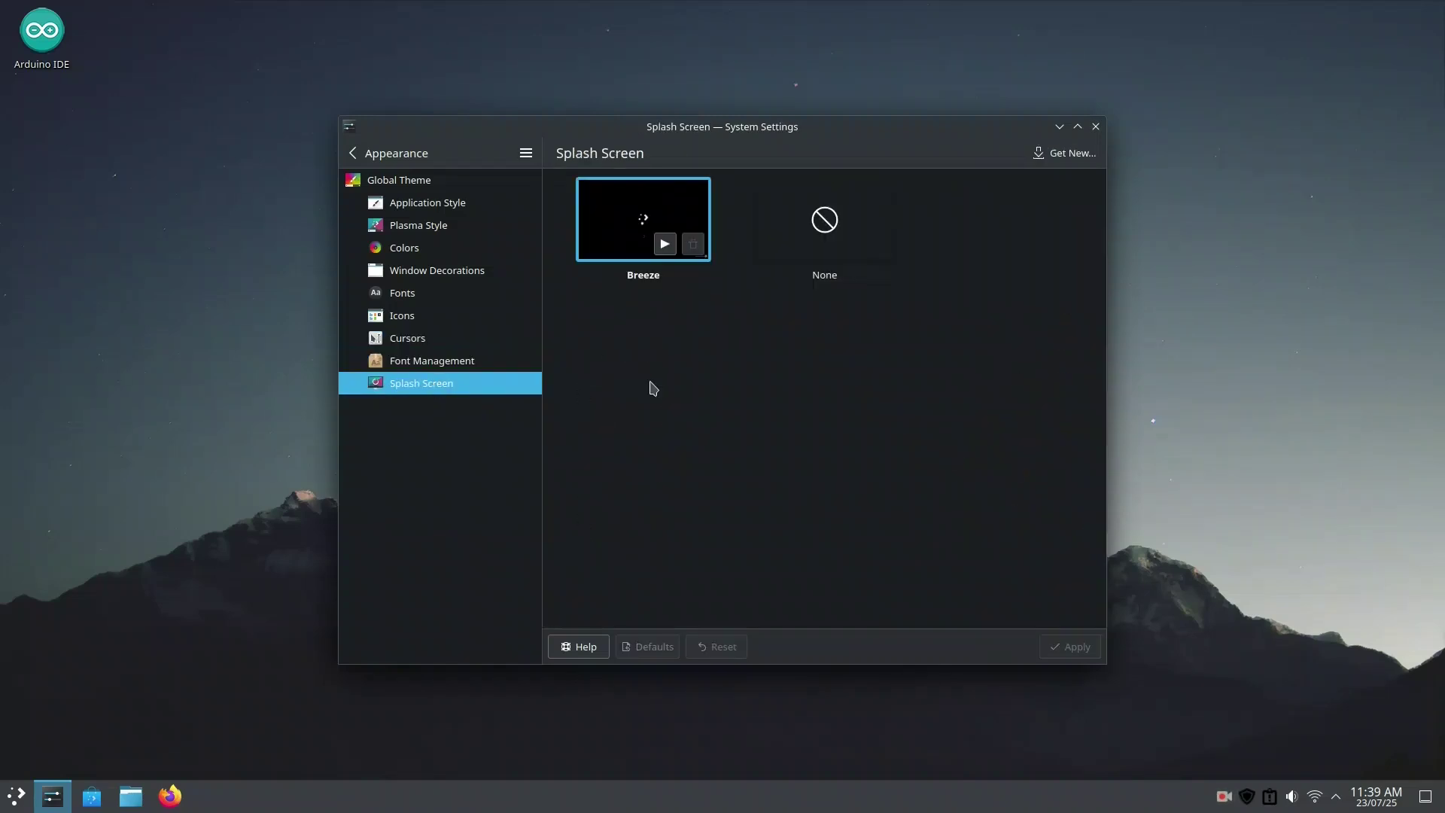
left_click(391, 153)
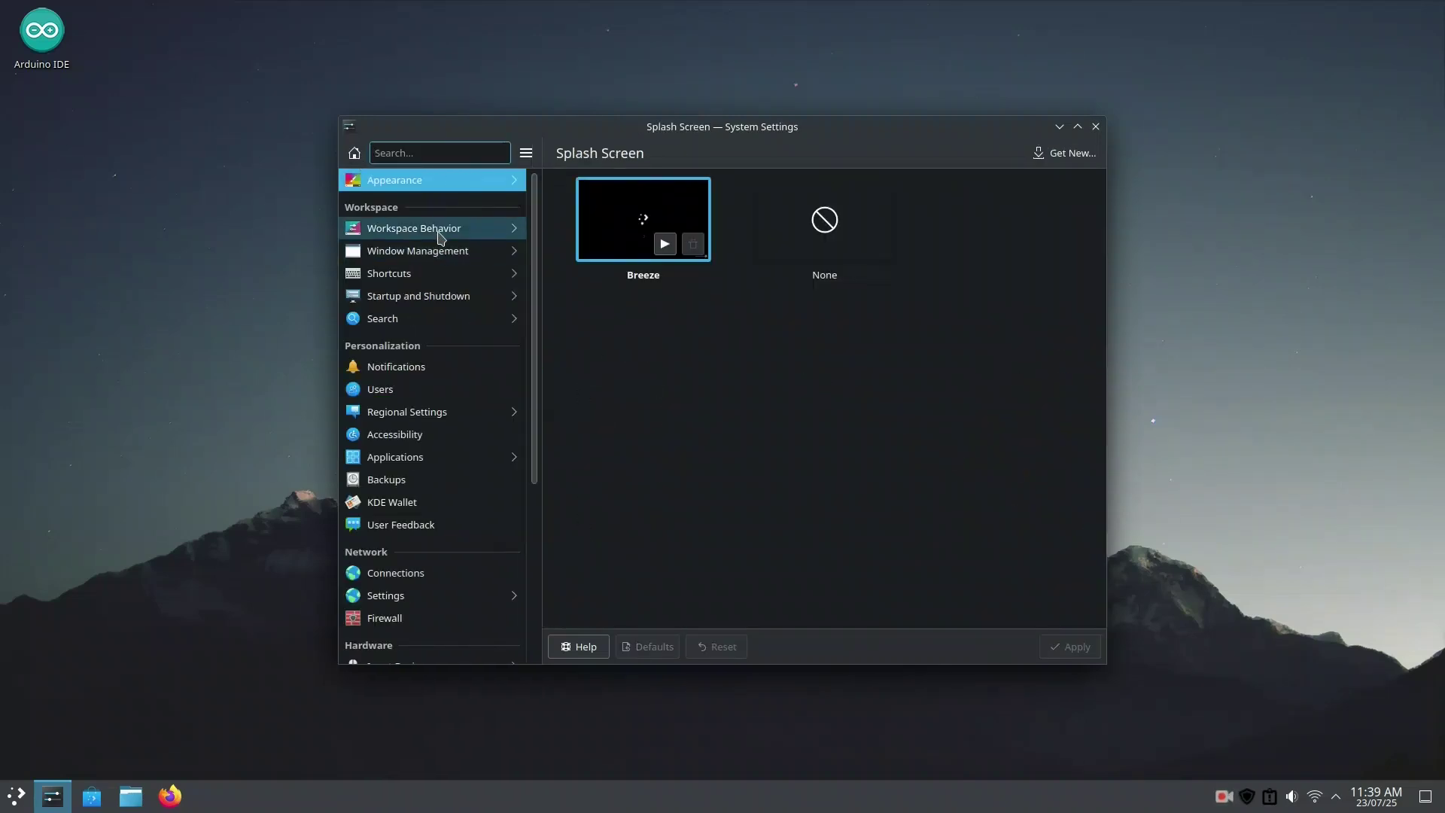
scroll(440, 391, "down", 4)
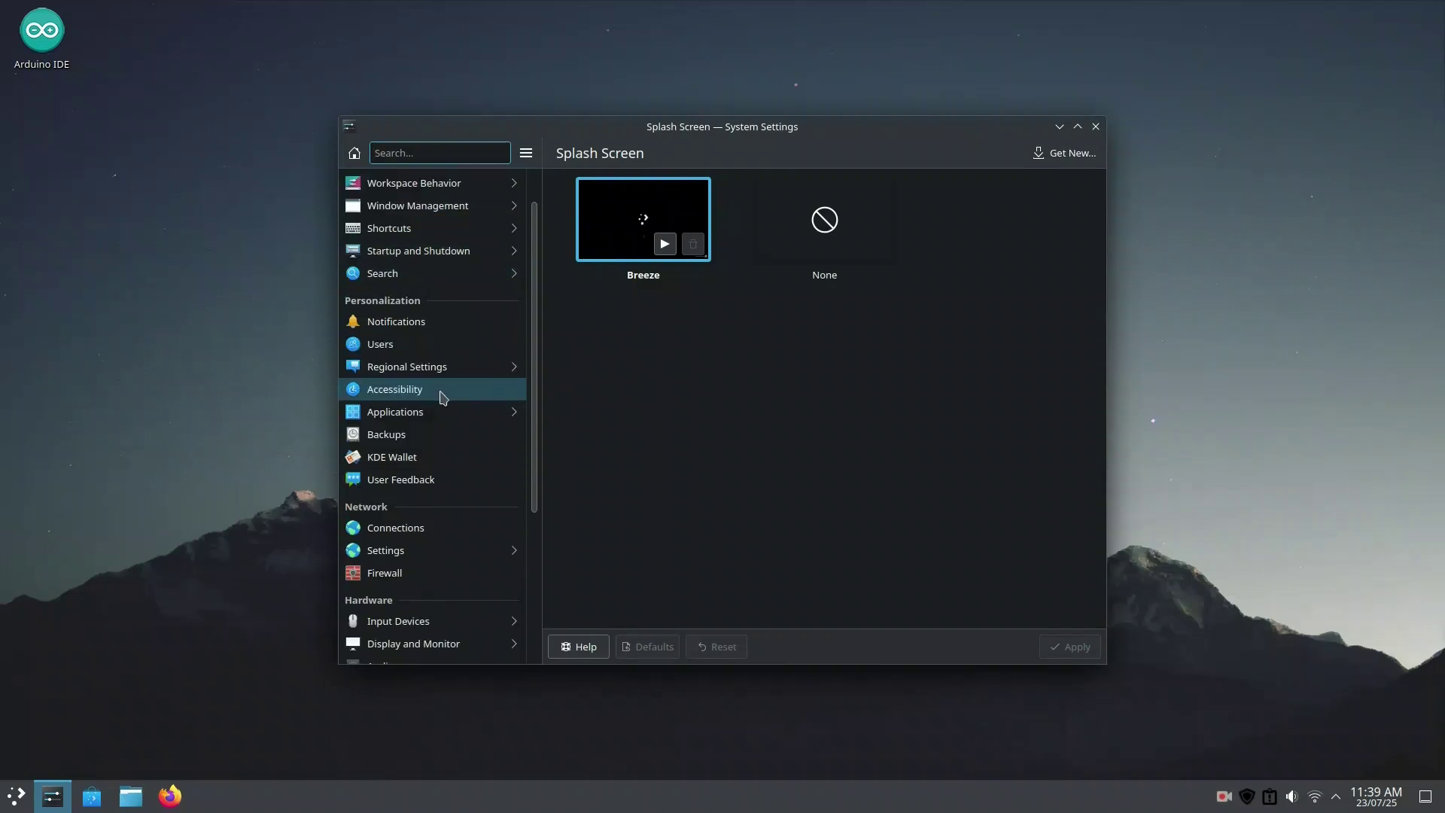
scroll(443, 397, "down", 2)
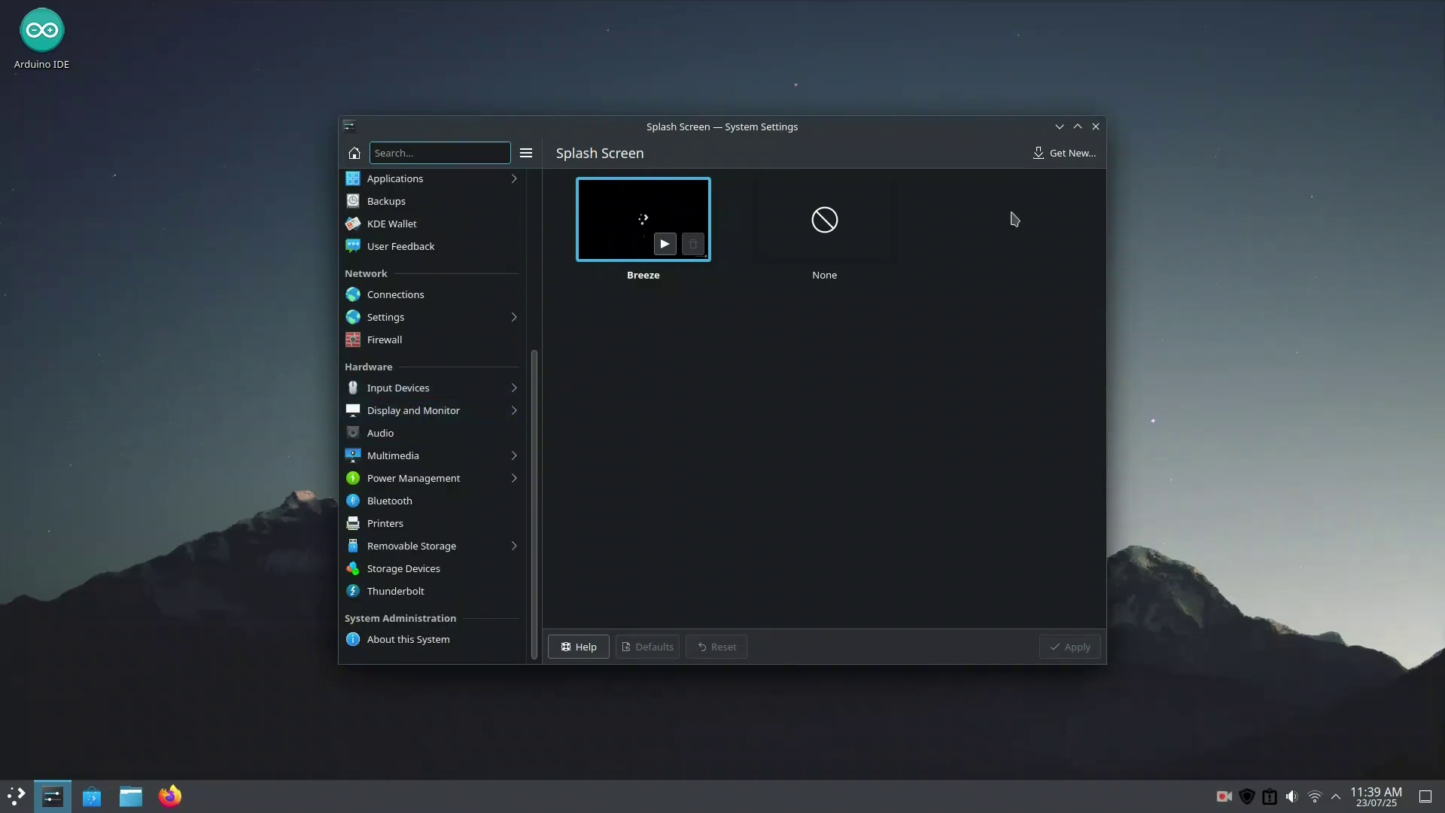
Close System Settings, try starting Discover from taskbar and launcher, then open Firefox.
left_click(1096, 126)
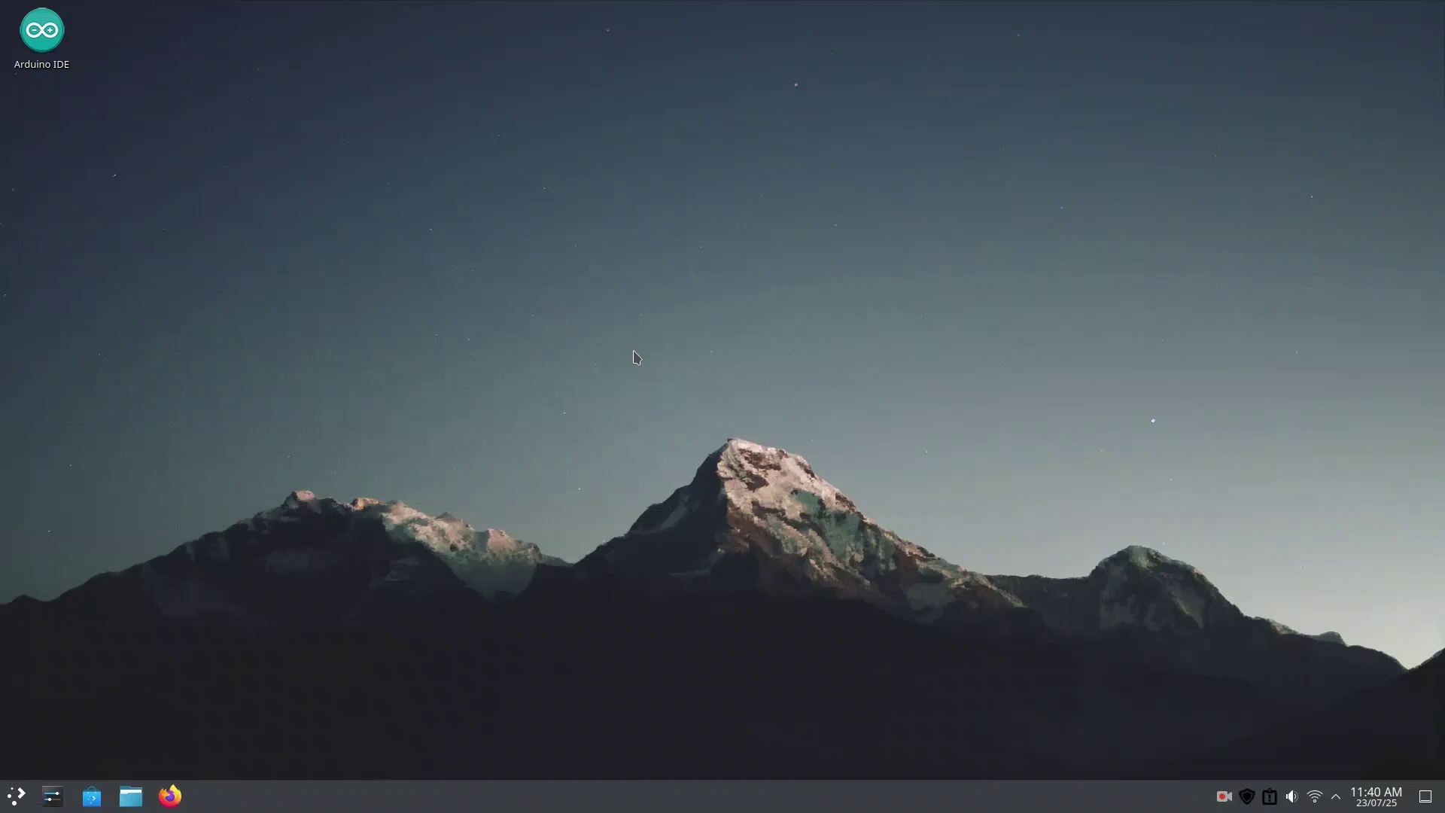
left_click(91, 797)
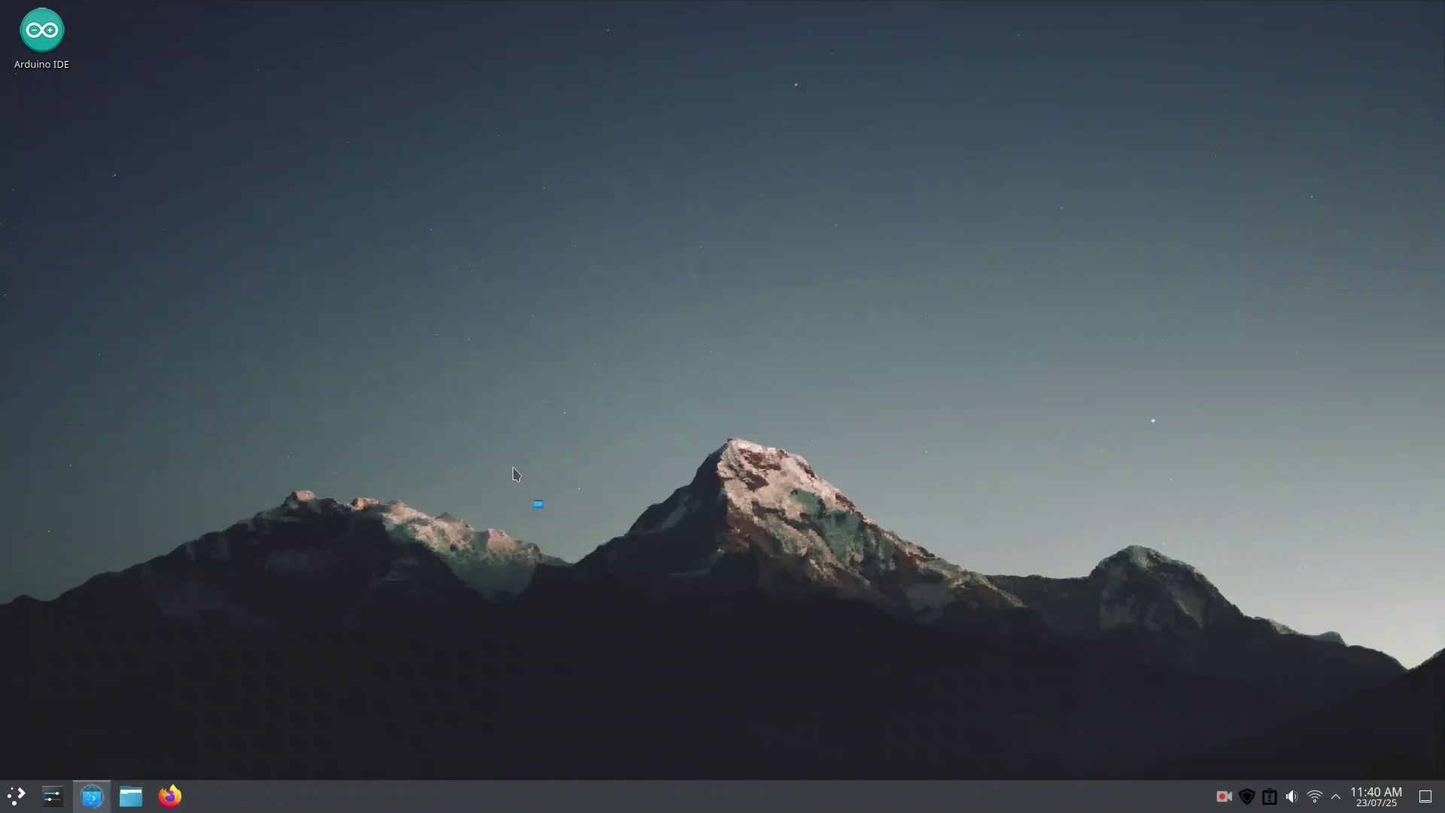
left_click(91, 797)
left_click(18, 796)
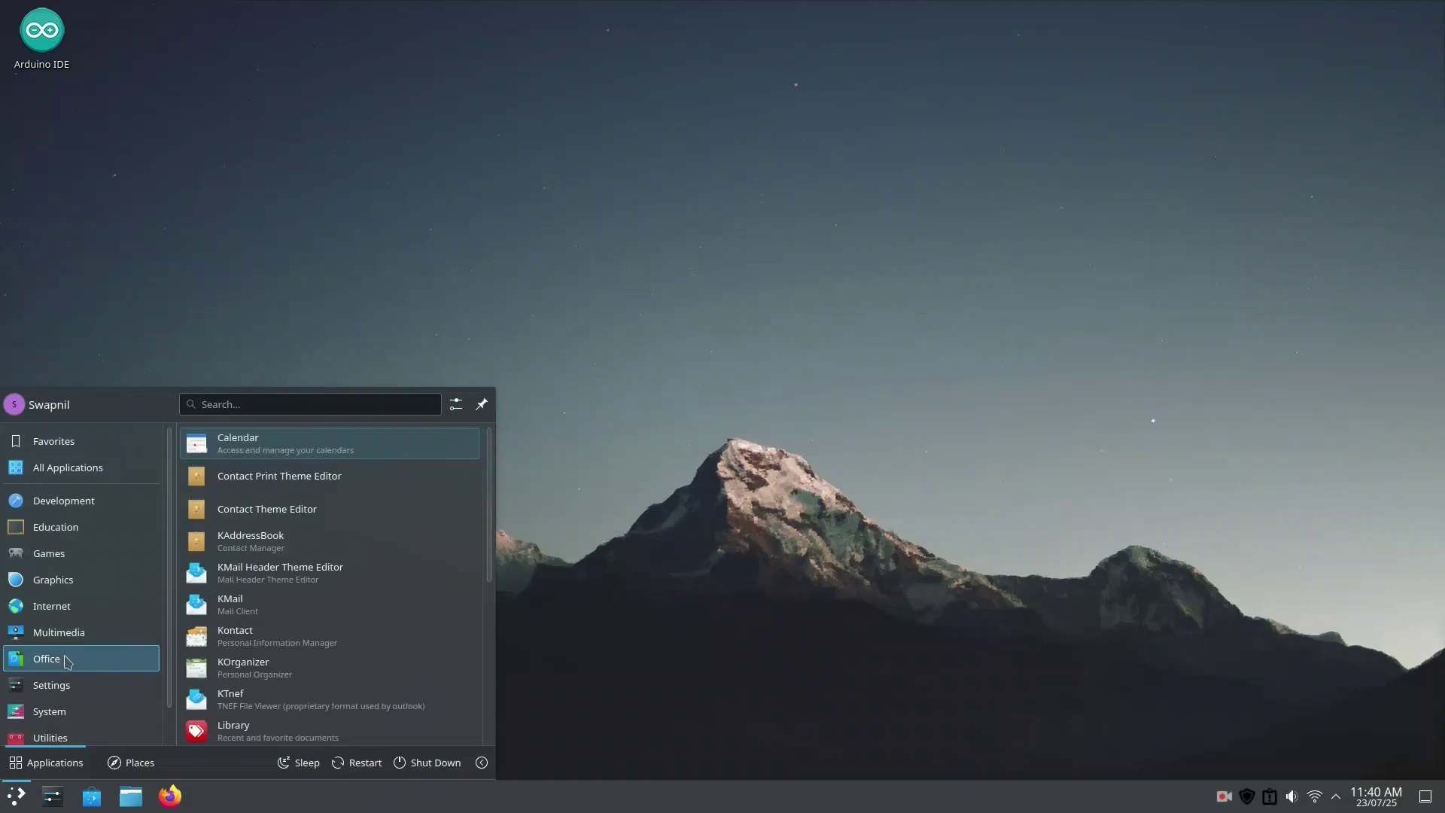
scroll(264, 633, "down", 3)
left_click(87, 676)
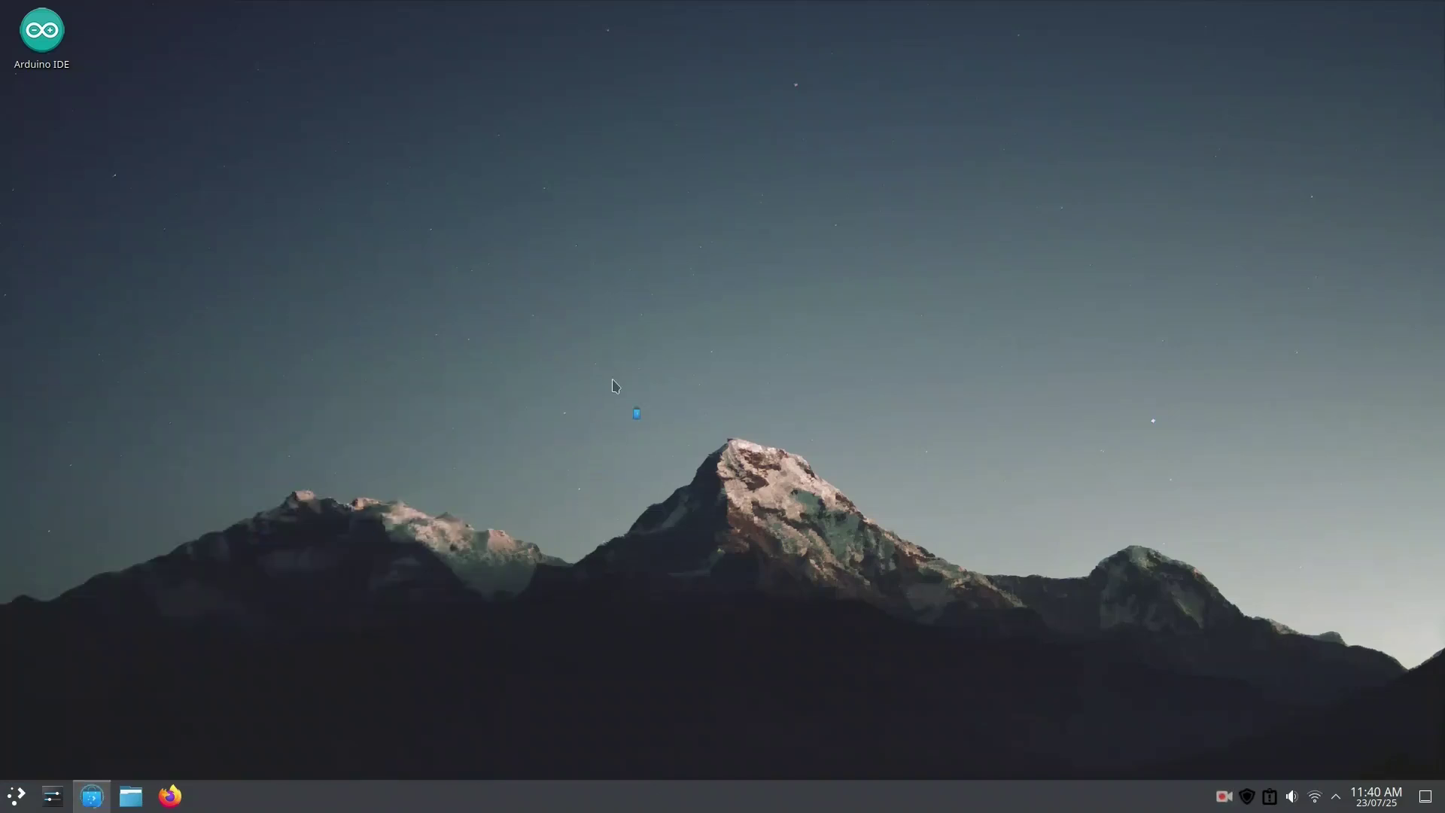
left_click(169, 795)
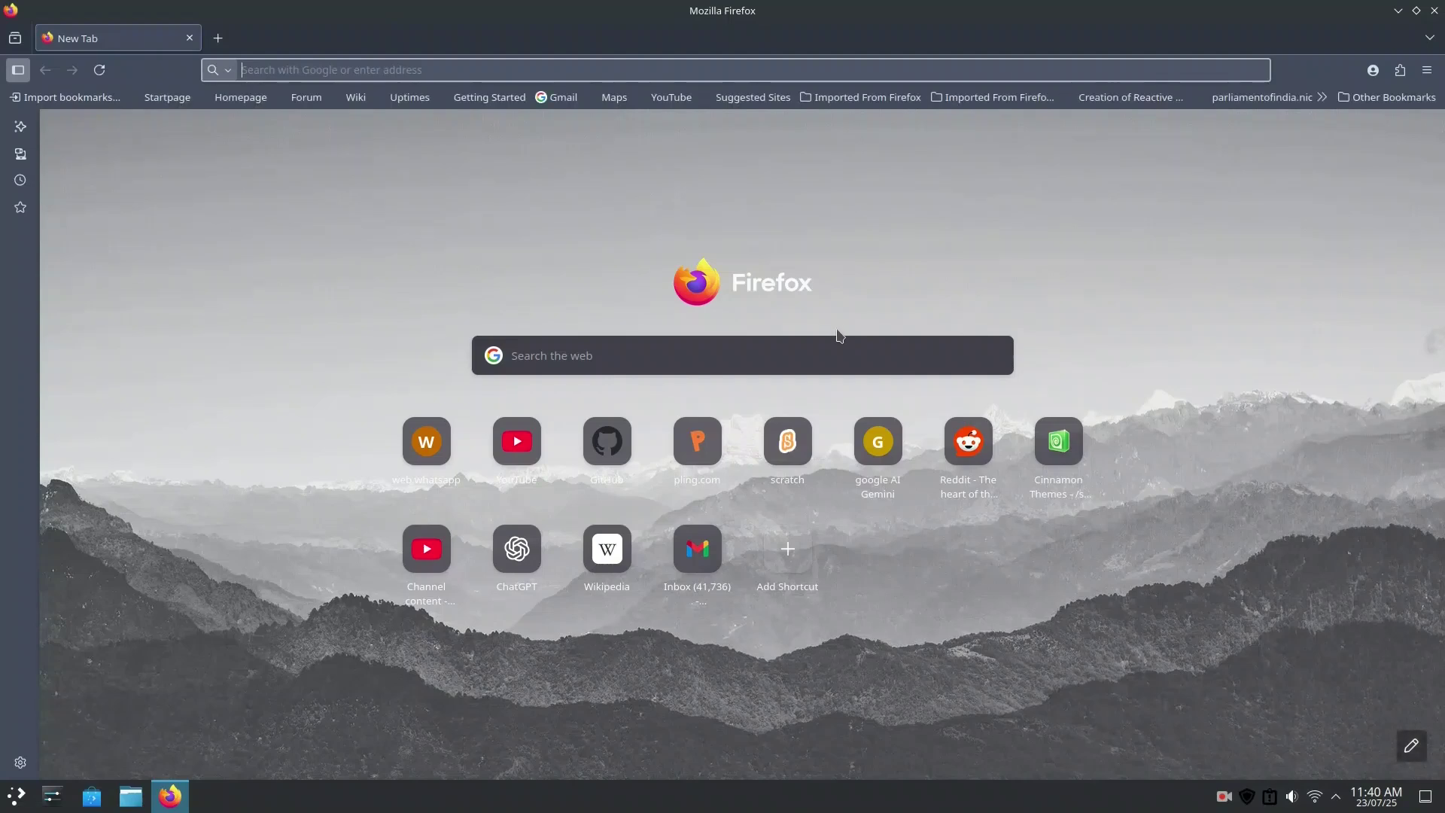
Close Firefox, then launch Geany from the Development applications and close it.
left_click(1434, 11)
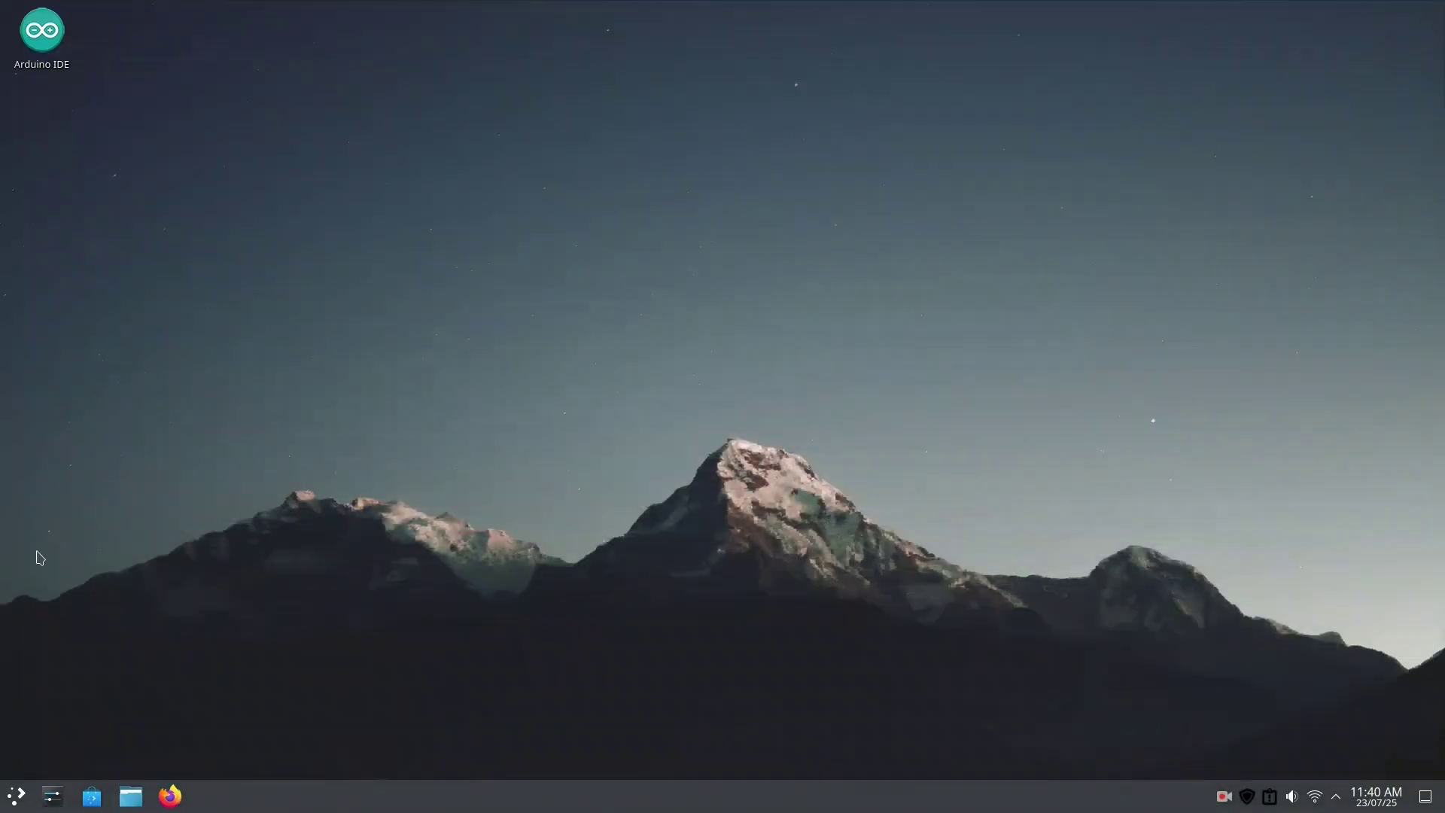
left_click(15, 797)
left_click(106, 501)
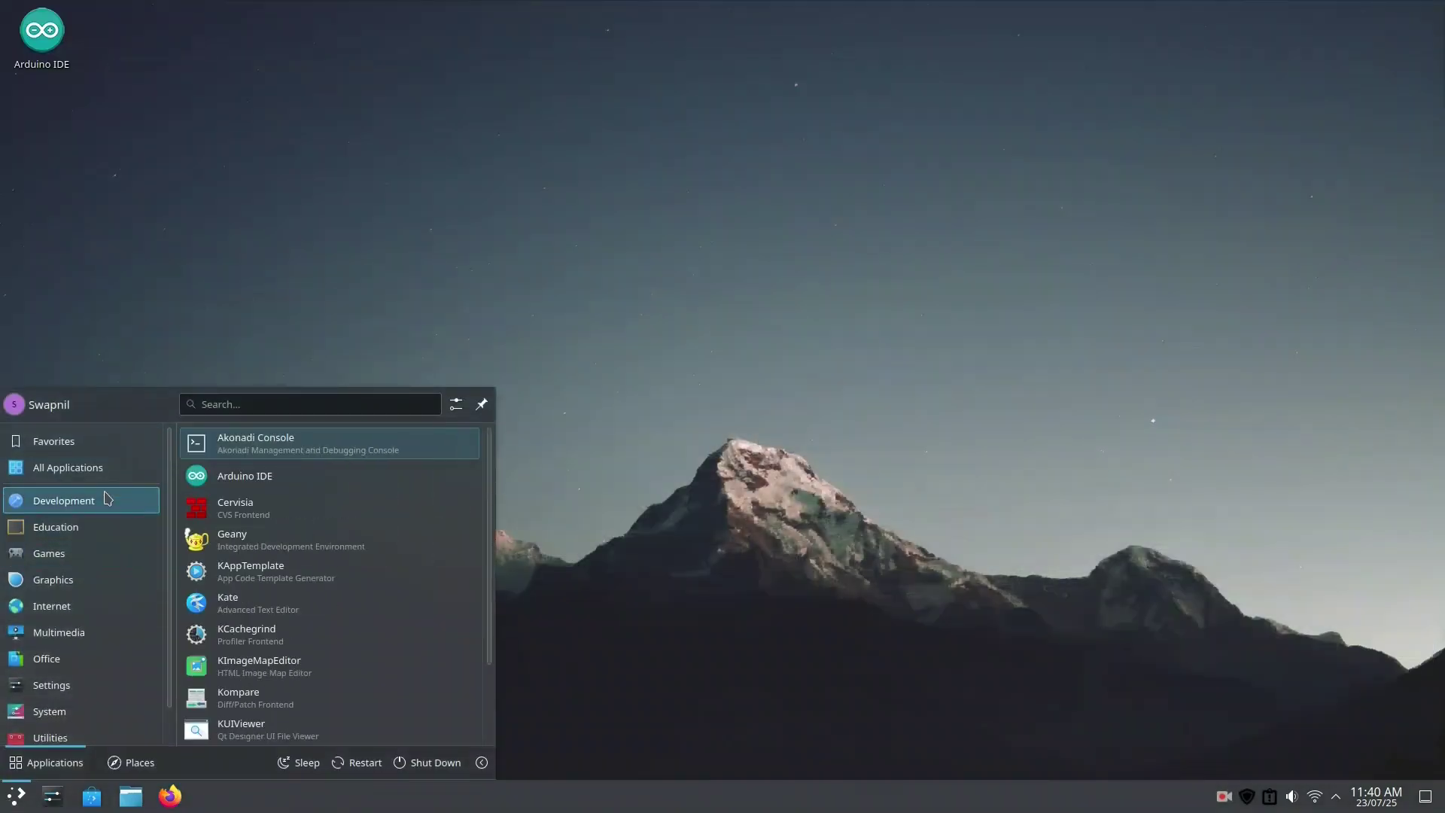
scroll(253, 557, "down", 3)
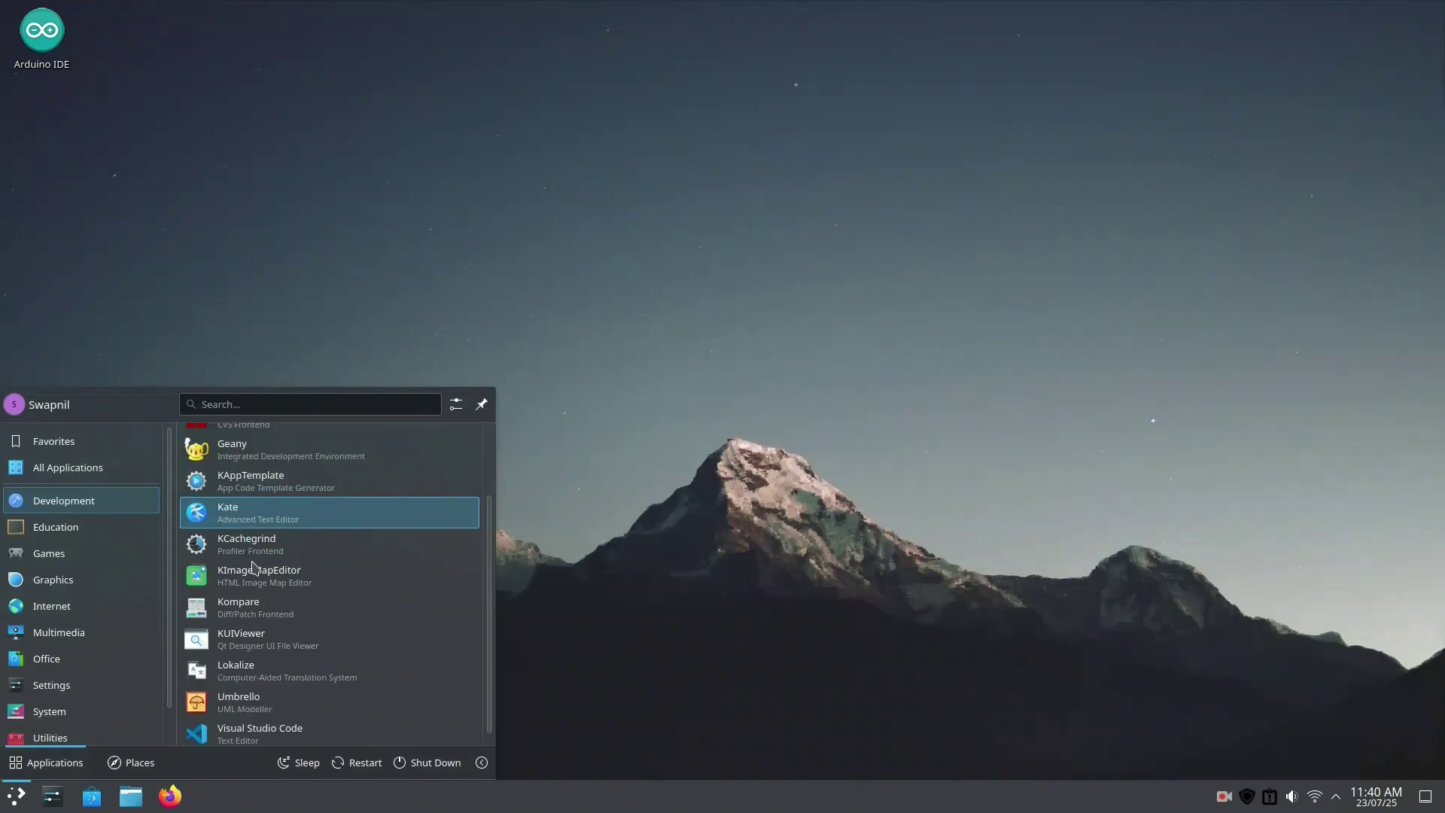
scroll(254, 570, "up", 1)
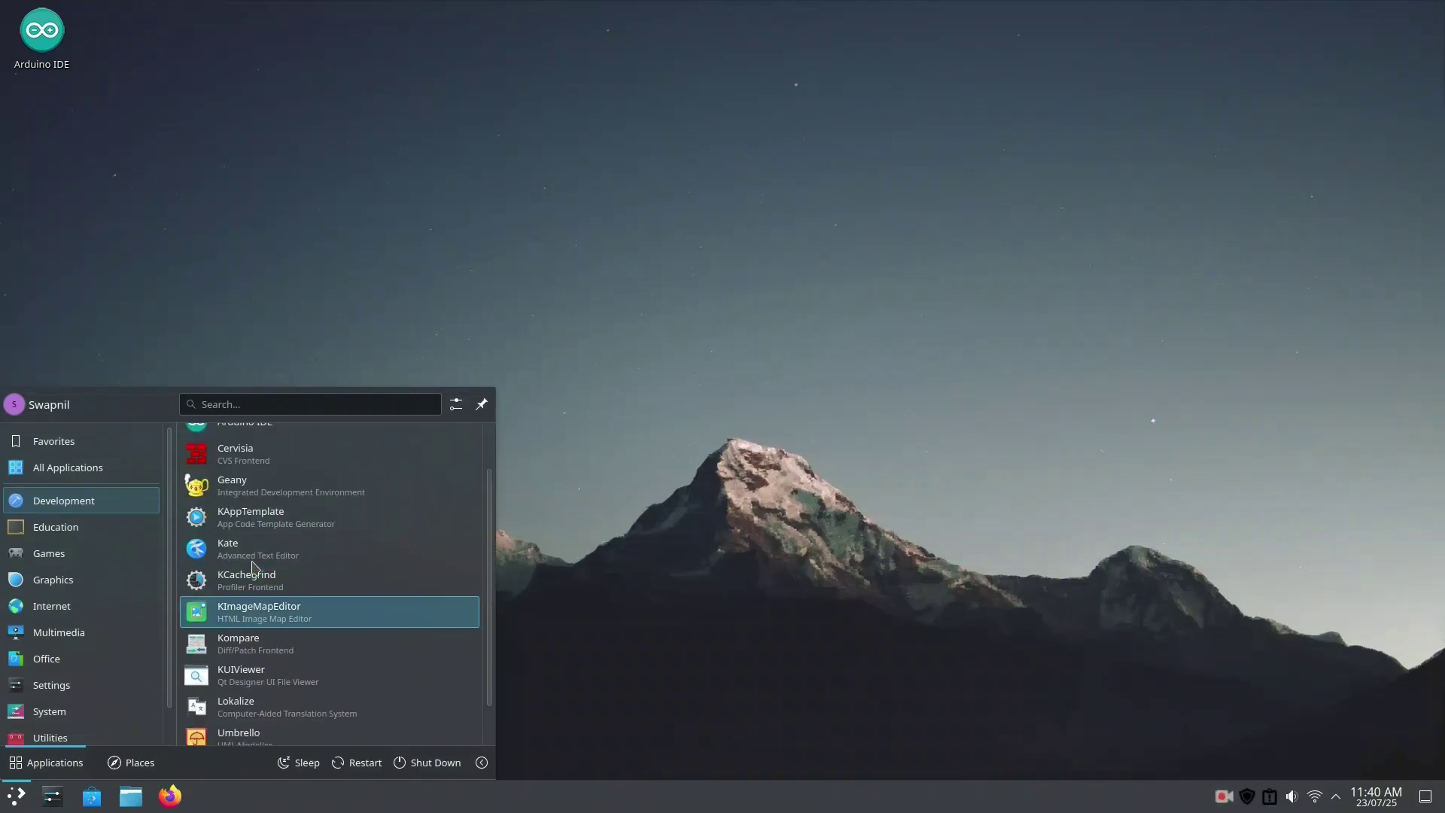
left_click(247, 487)
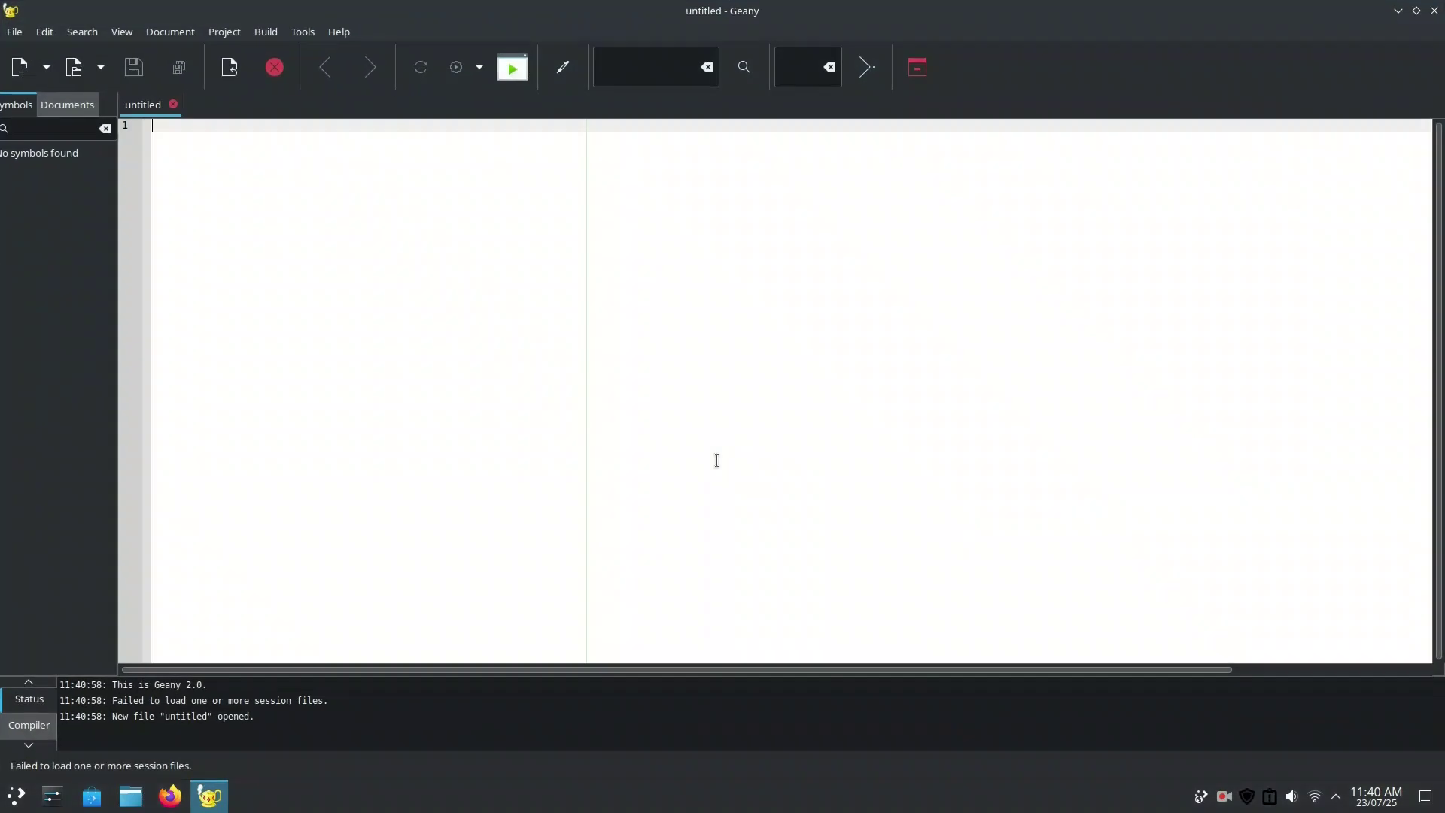
left_click(1435, 11)
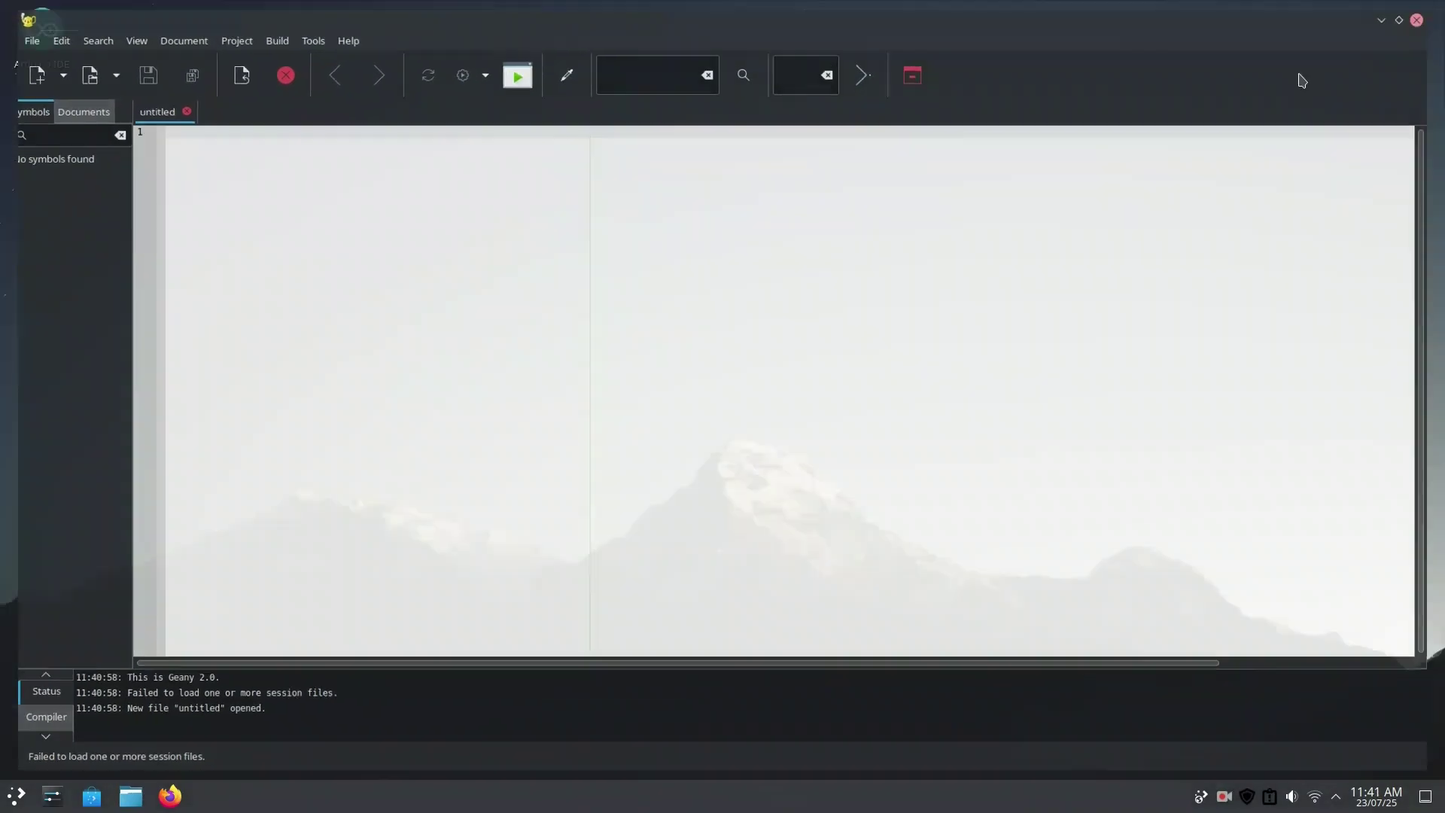
Launch LibreOffice Writer from the Office applications and close it again.
left_click(17, 800)
left_click(64, 659)
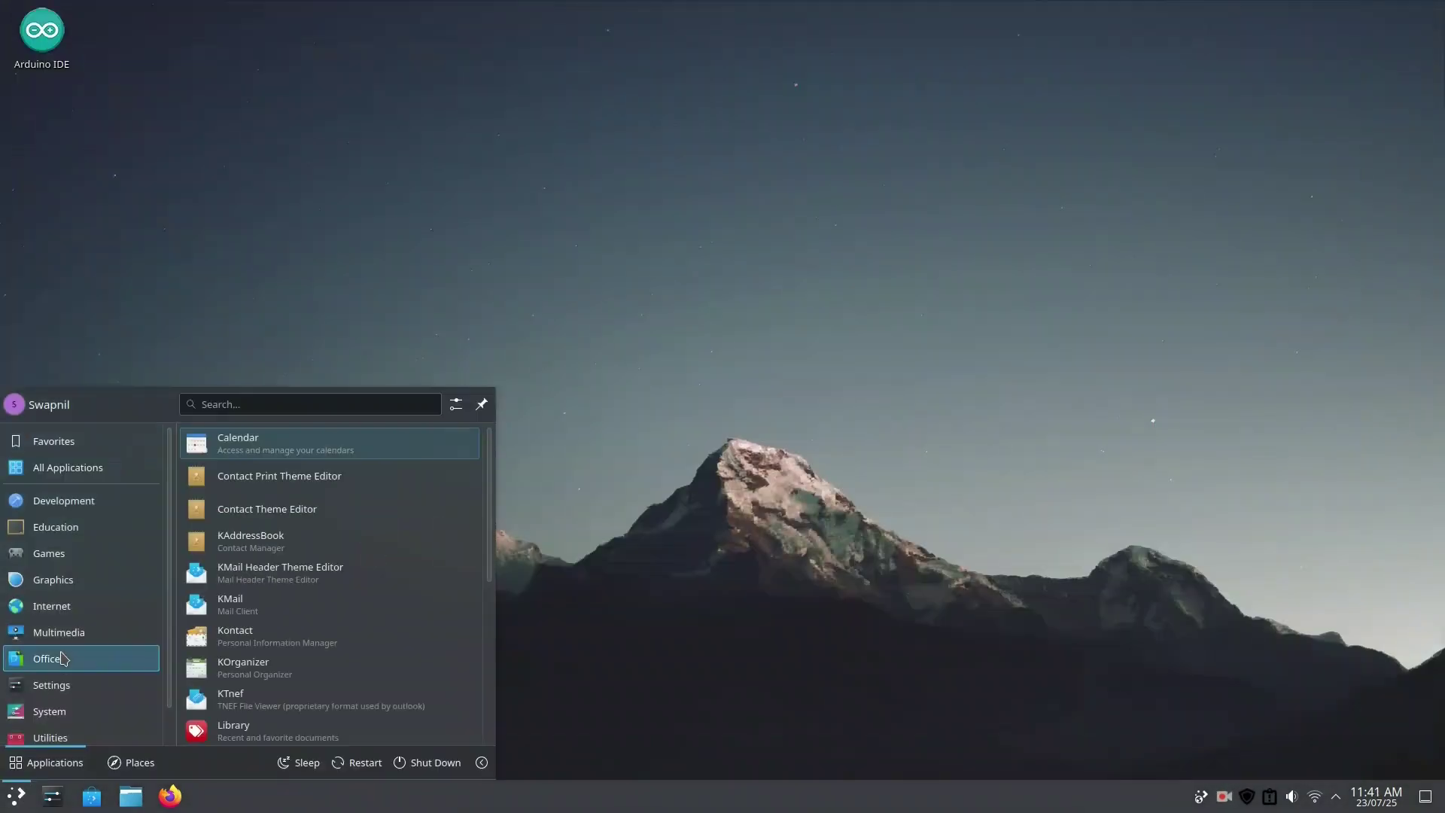
scroll(262, 659, "down", 5)
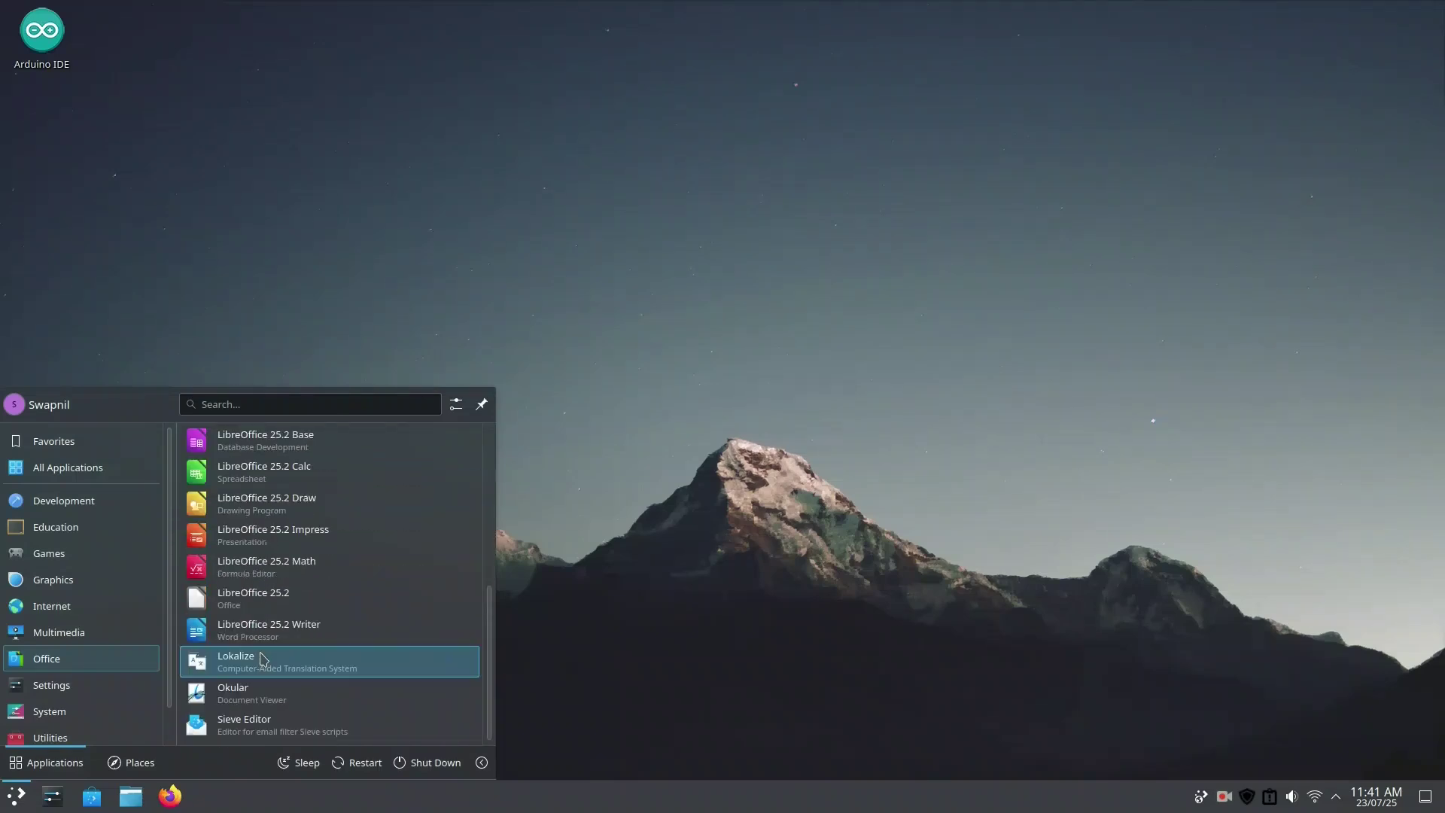
left_click(265, 631)
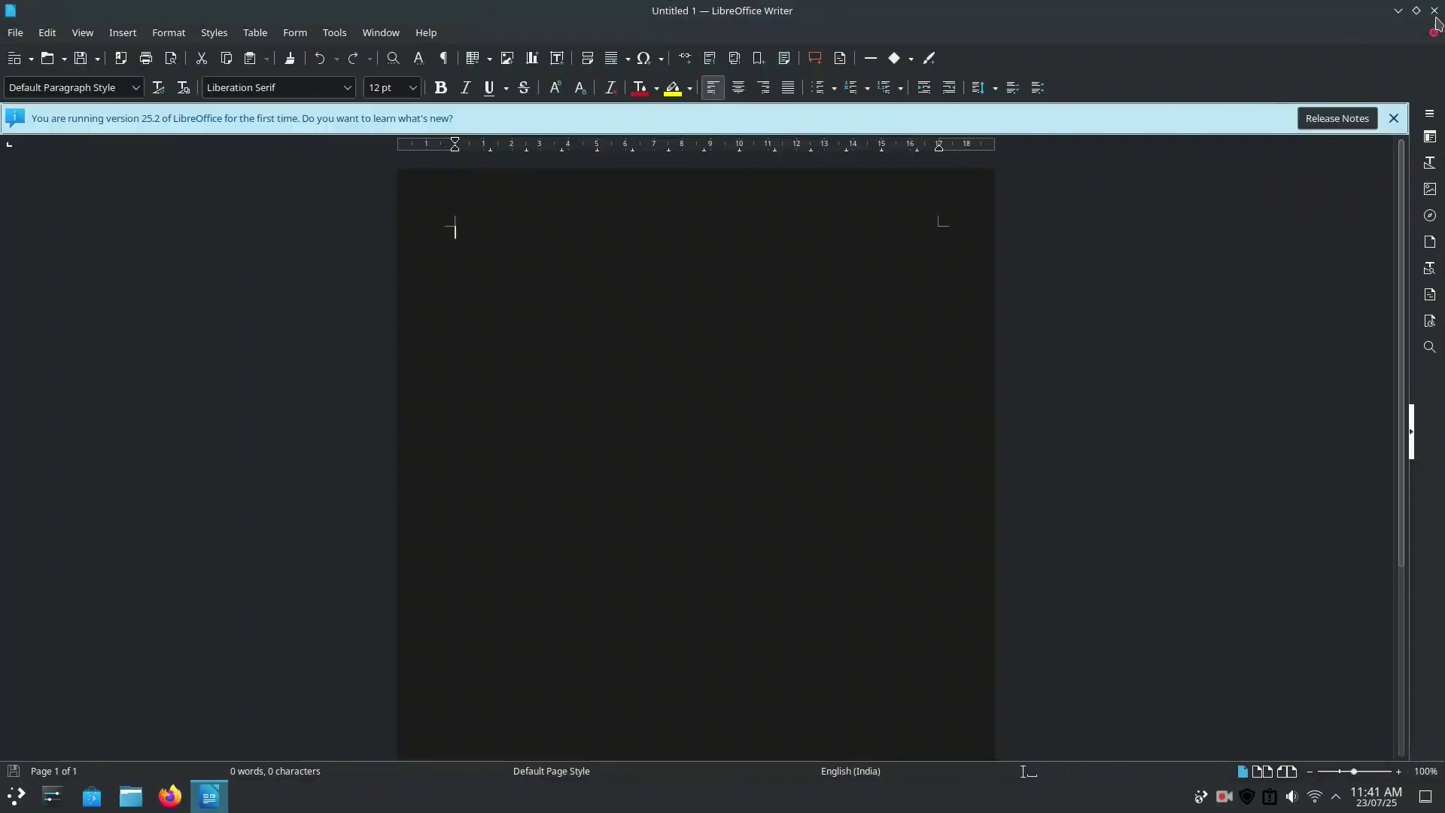
left_click(1435, 11)
left_click(131, 796)
left_click(40, 316)
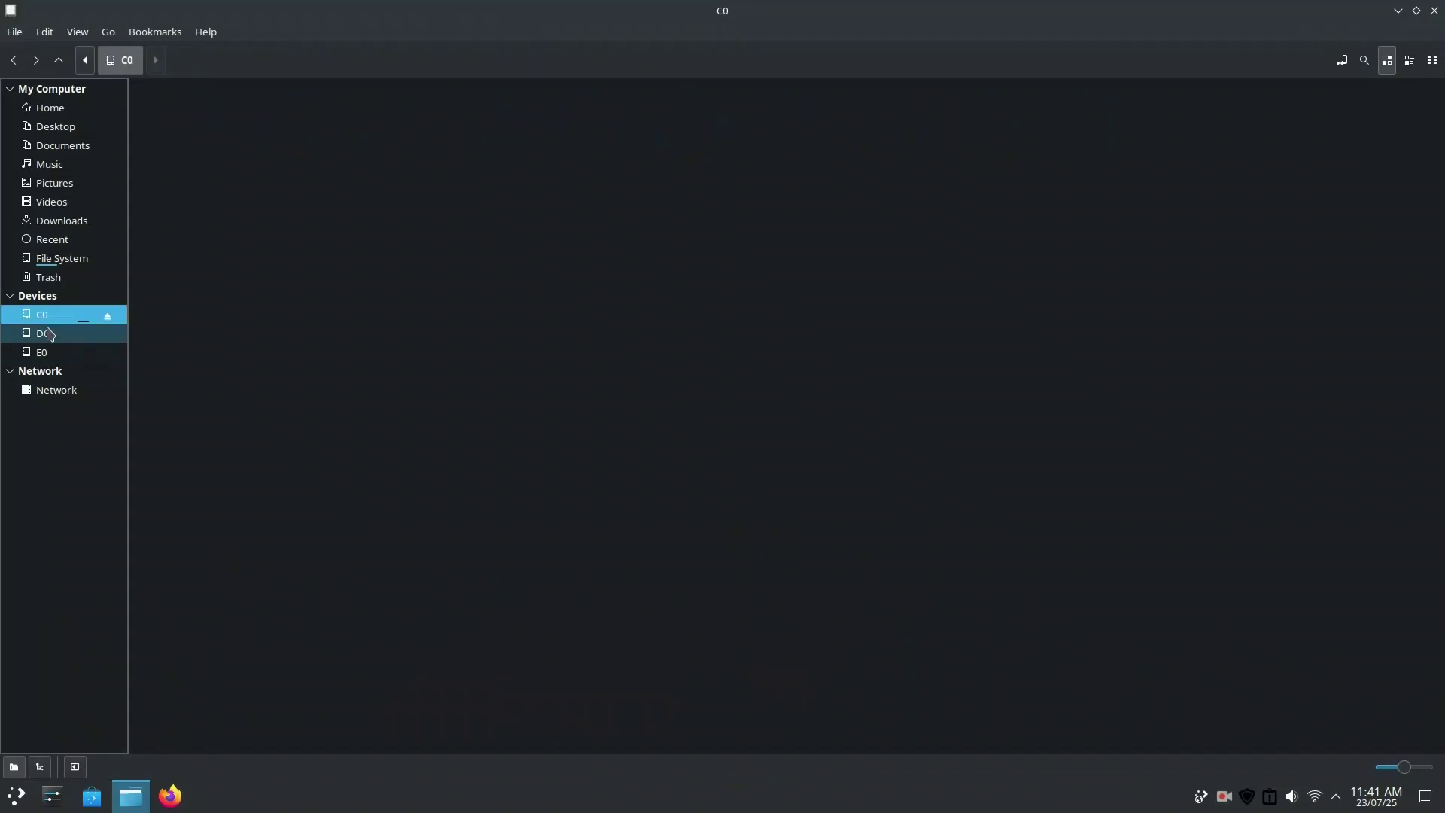
left_click(44, 334)
left_click(59, 354)
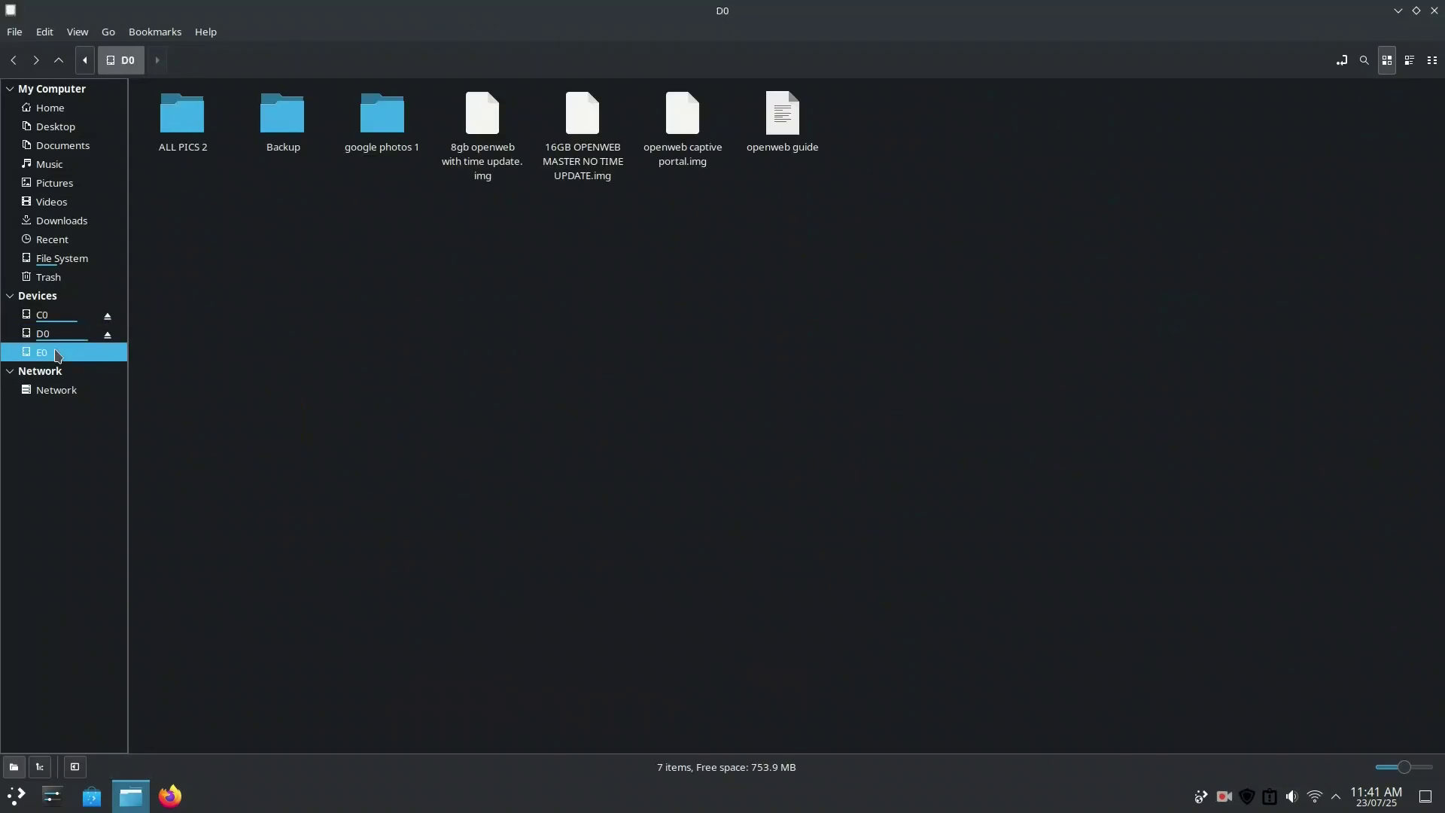
left_click(64, 226)
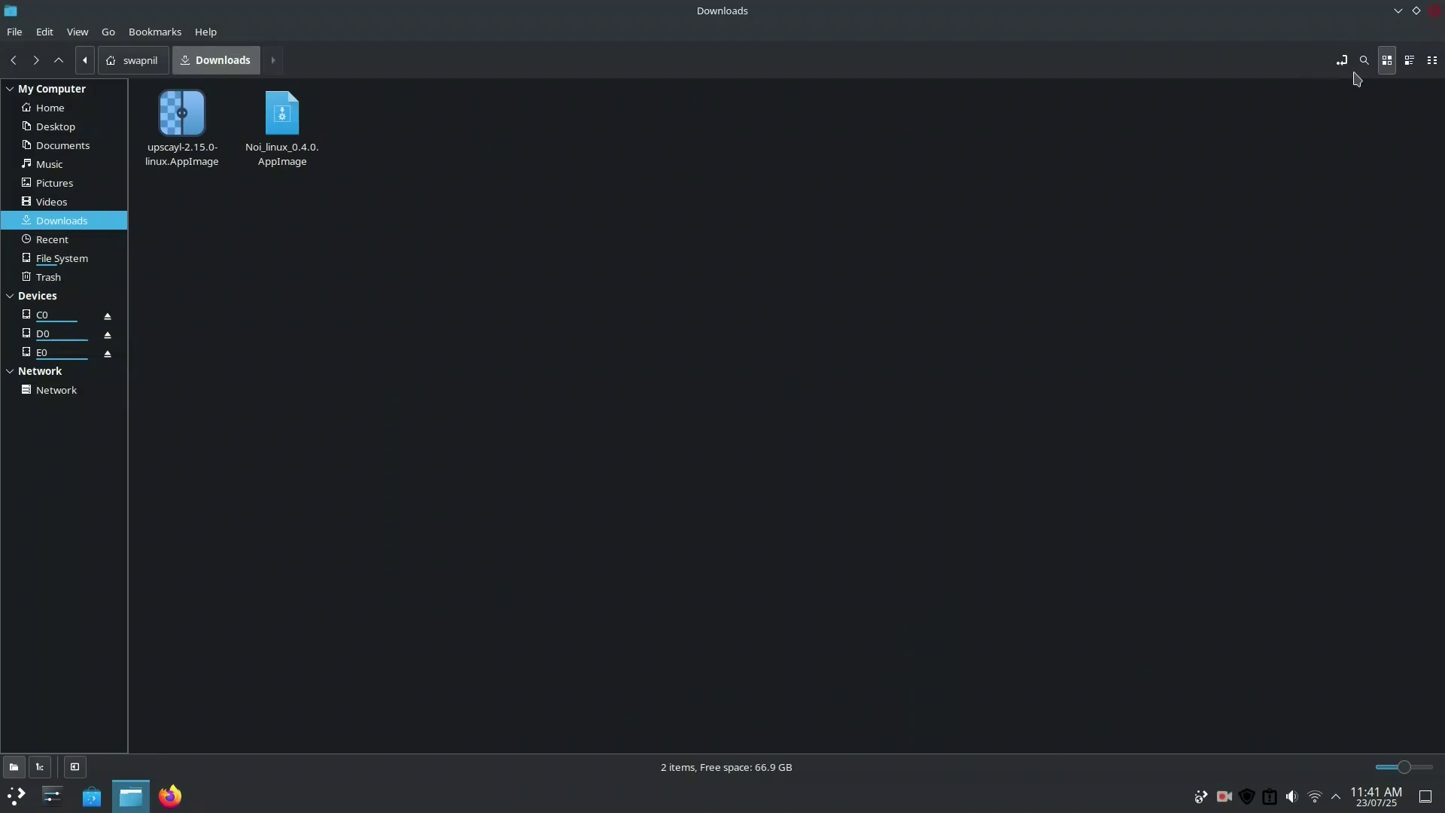
left_click(205, 32)
left_click(219, 95)
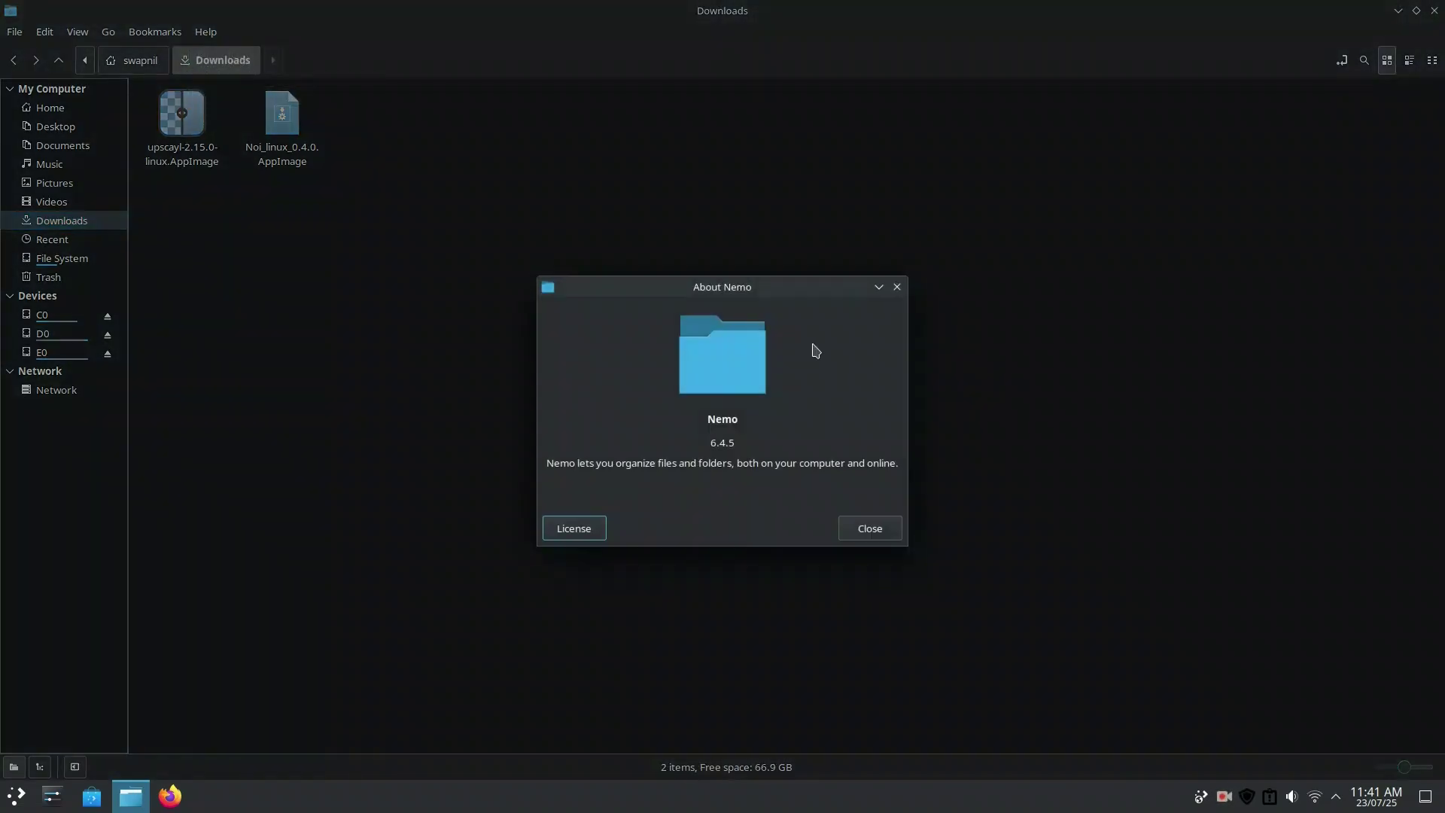
left_click_drag(735, 420, 699, 418)
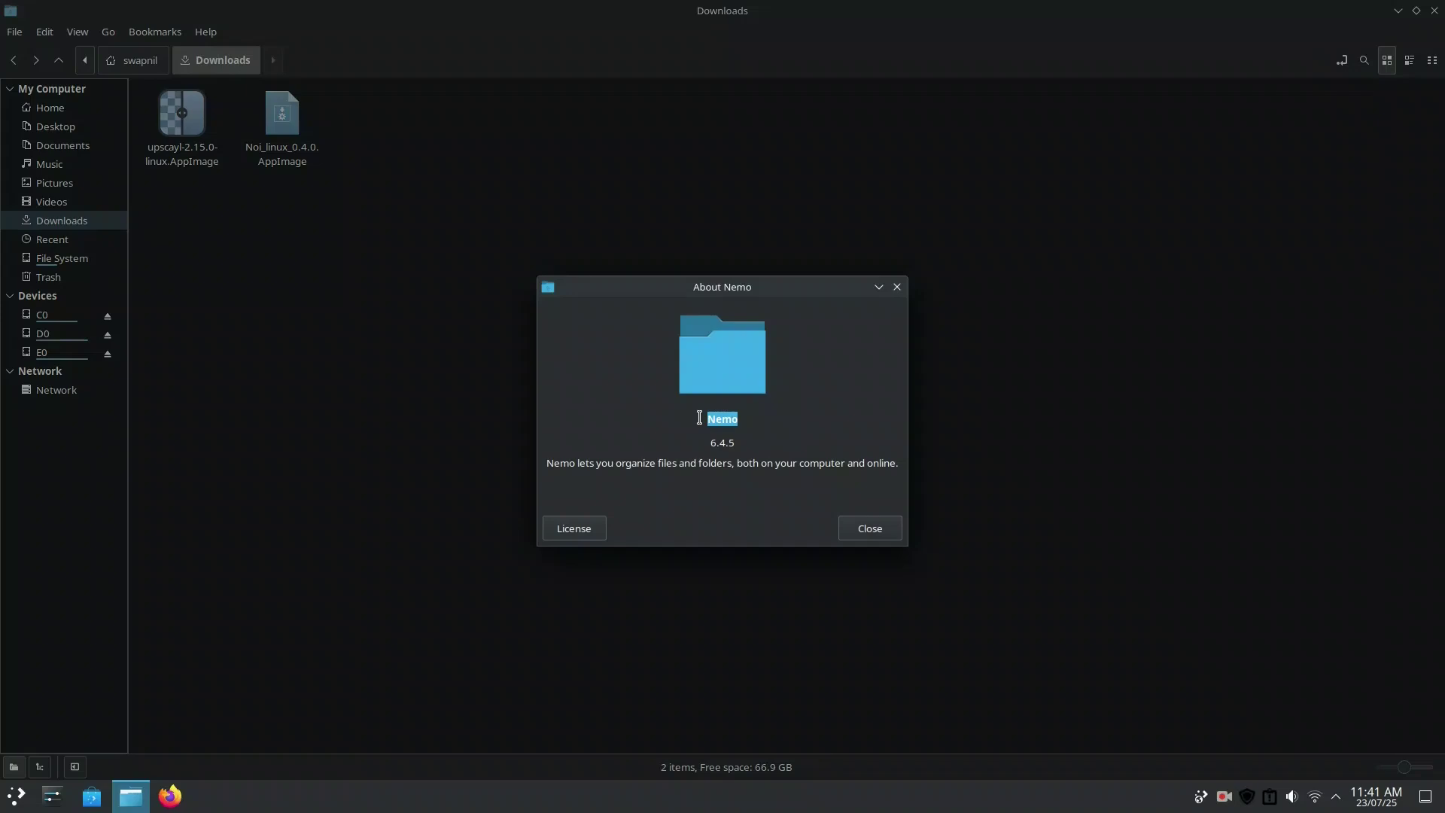
left_click(898, 290)
left_click(1435, 11)
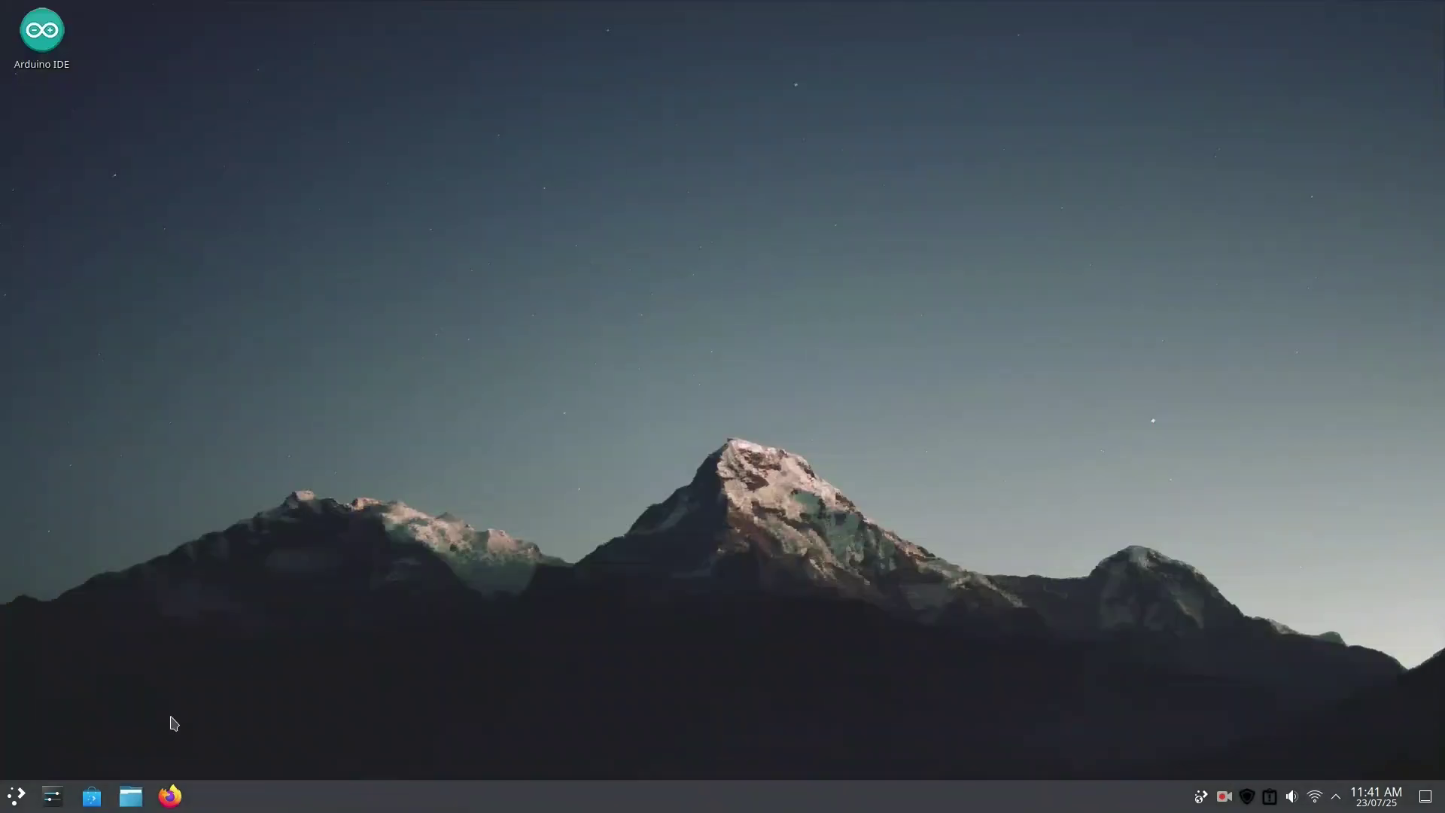
Launch Dolphin by searching 'dol' in the launcher and maximize its window.
left_click(16, 796)
left_click(219, 404)
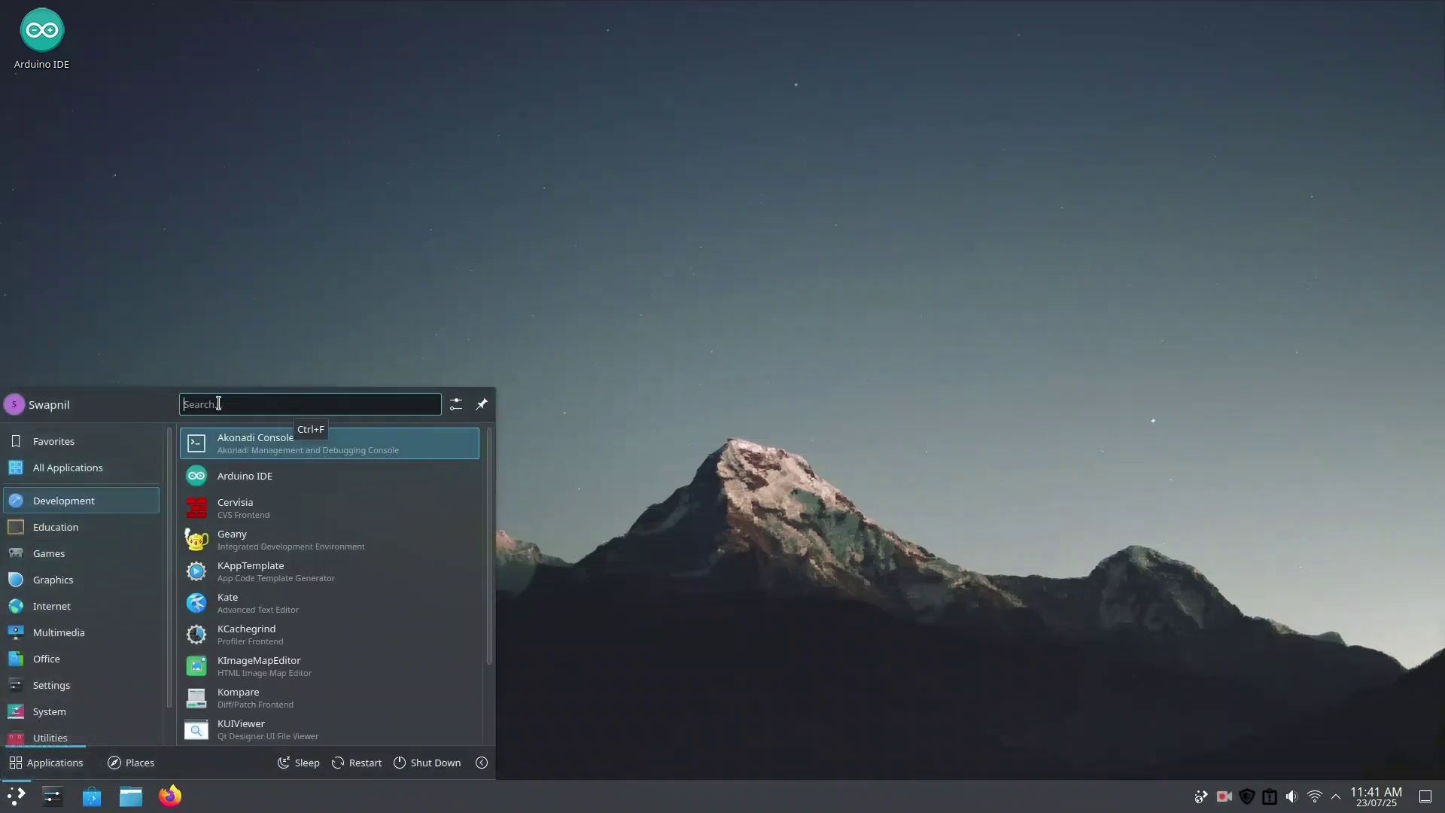
type("dol")
left_click(73, 450)
key("super+Page_Up")
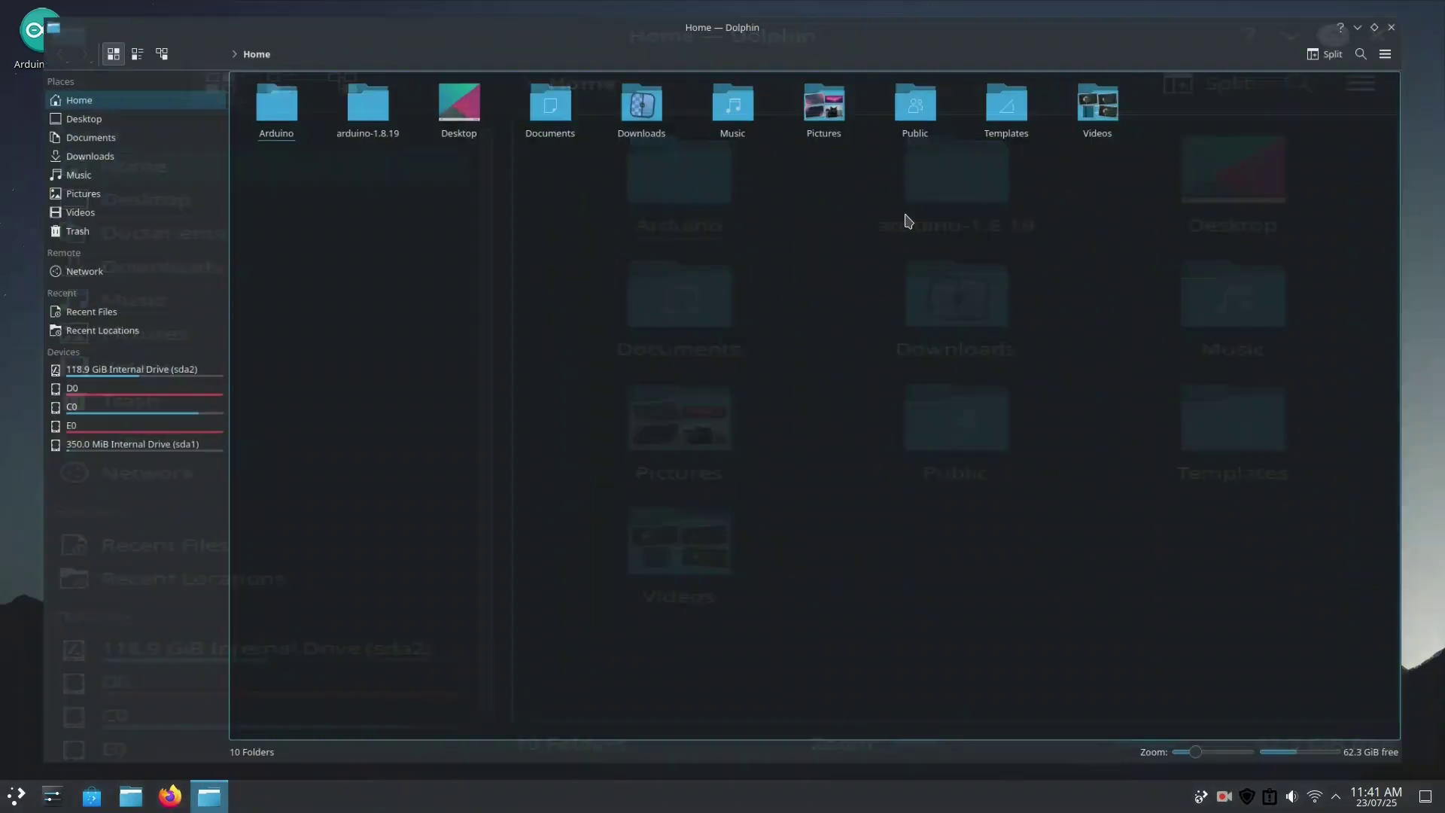
Browse the D0, C0, E0 drives and the 350.0 MiB sda1 partition, then Home.
left_click(85, 389)
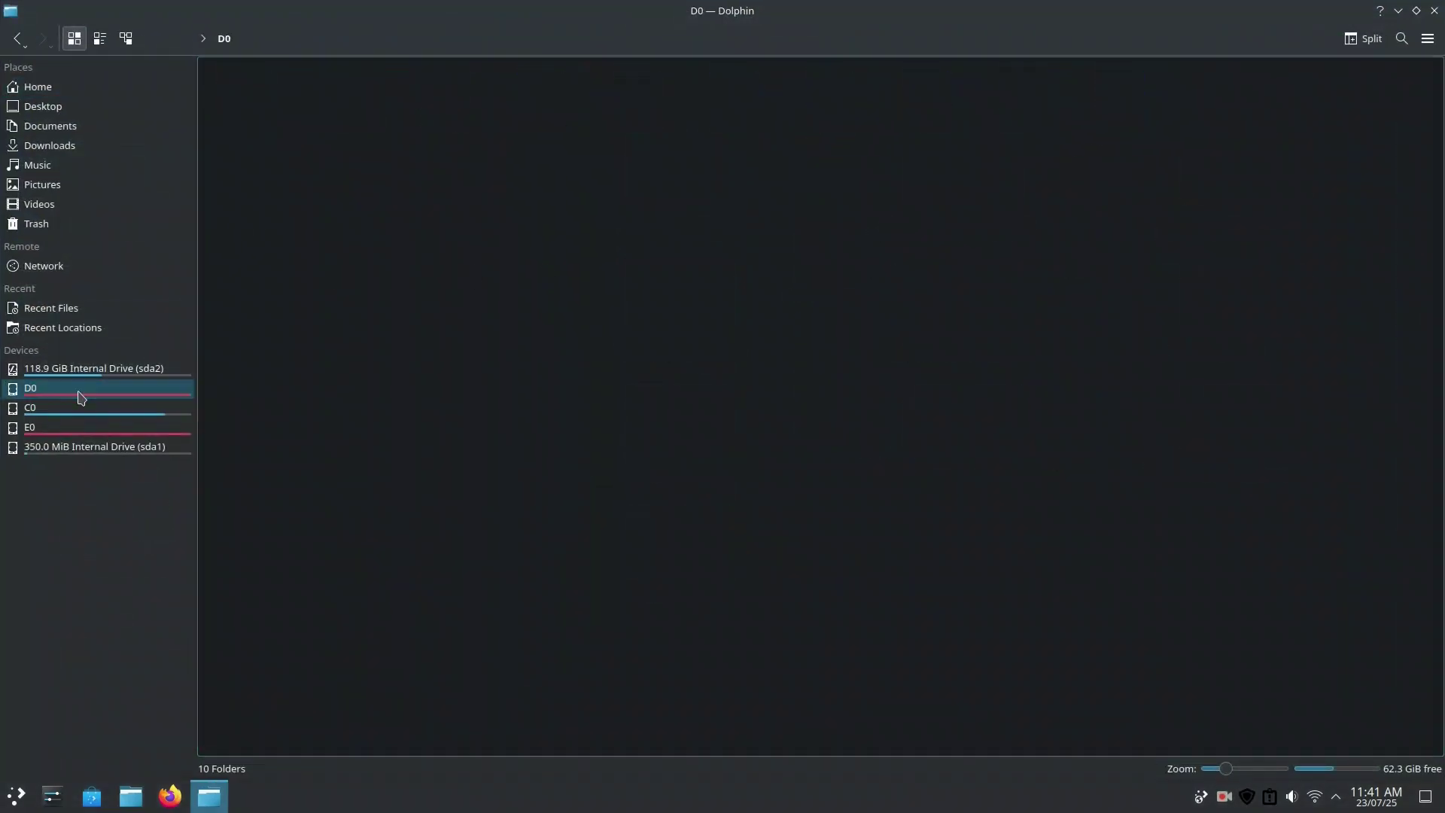
left_click(82, 409)
left_click(83, 434)
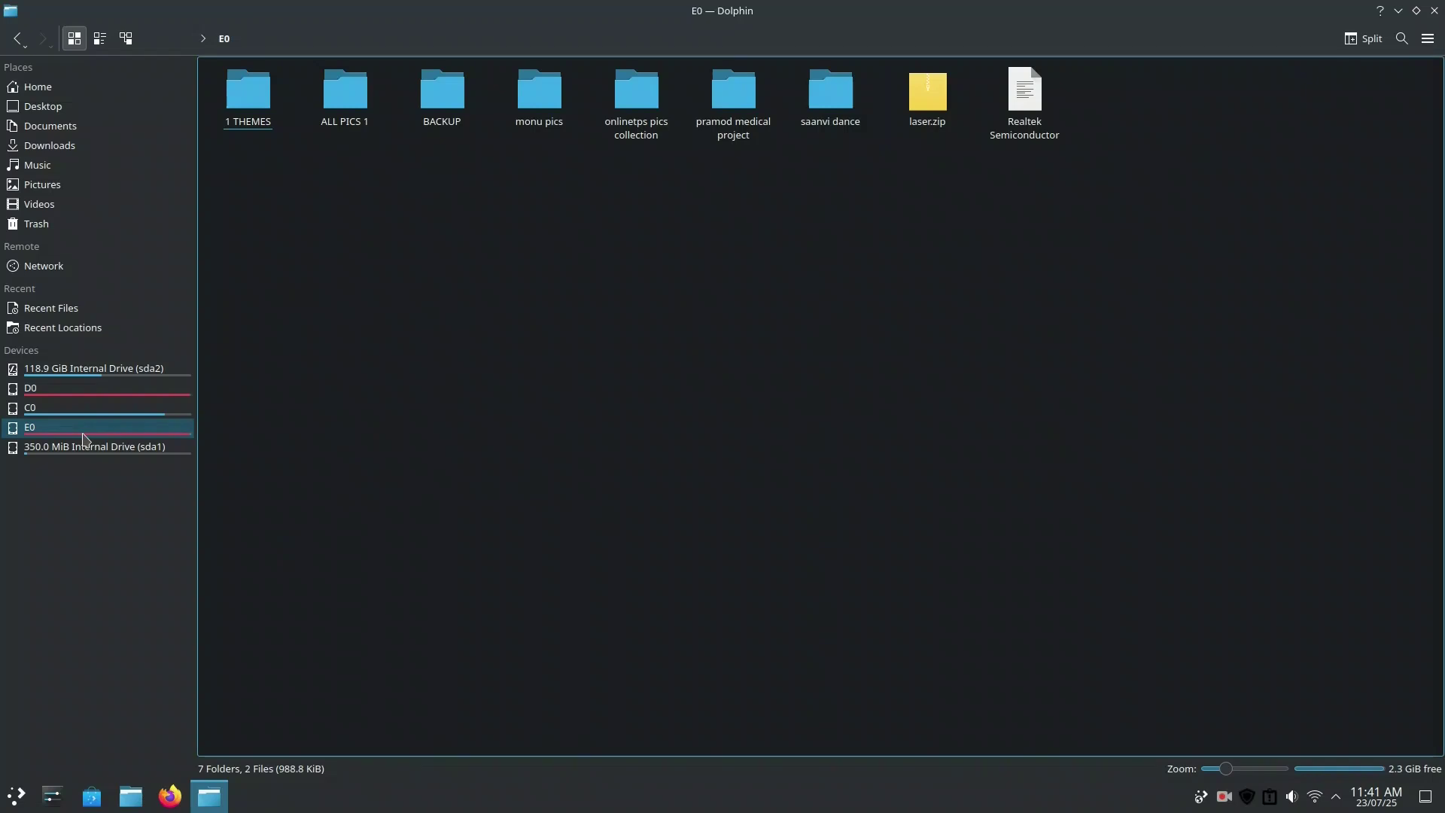
left_click(80, 447)
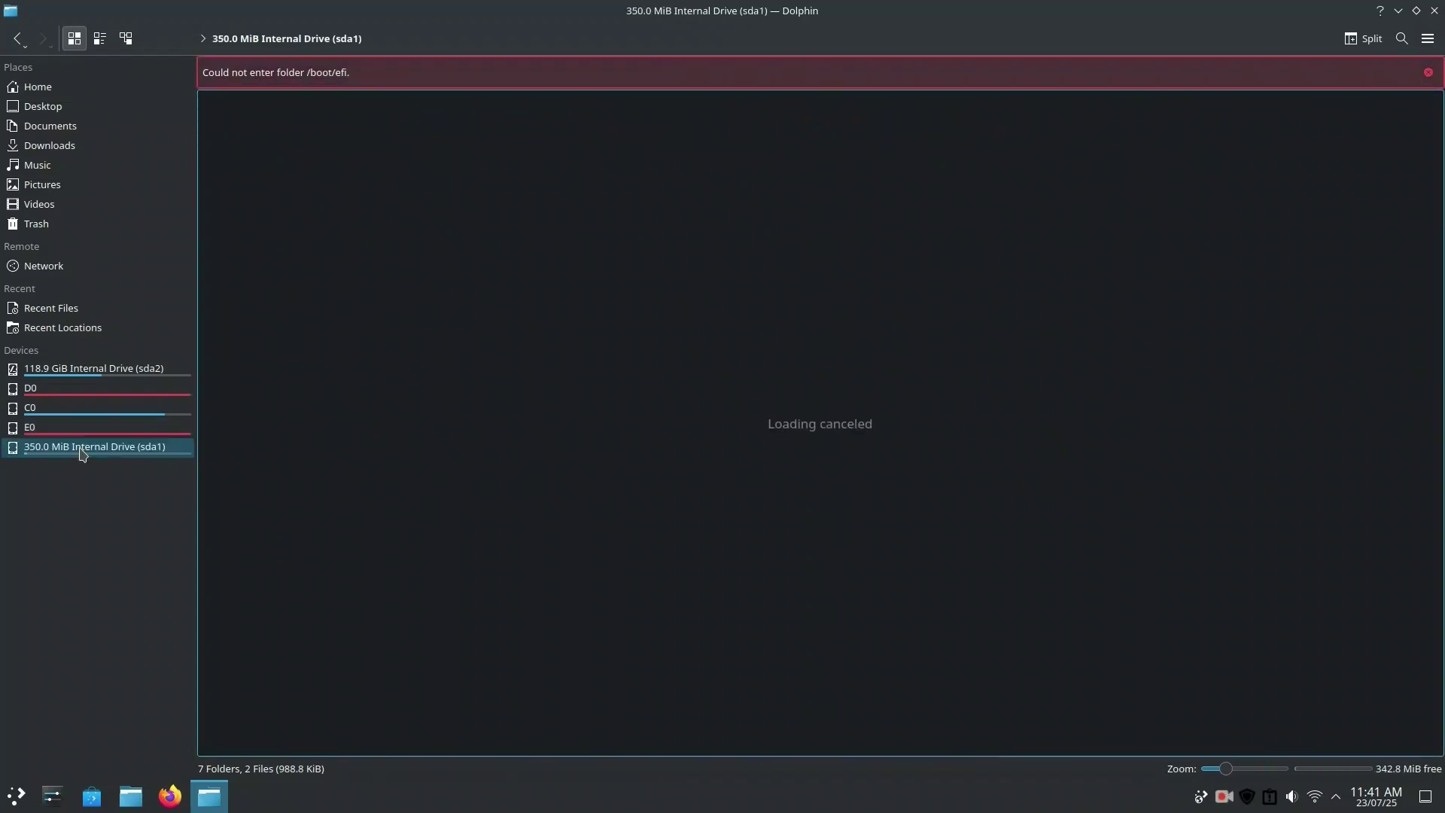
left_click(80, 430)
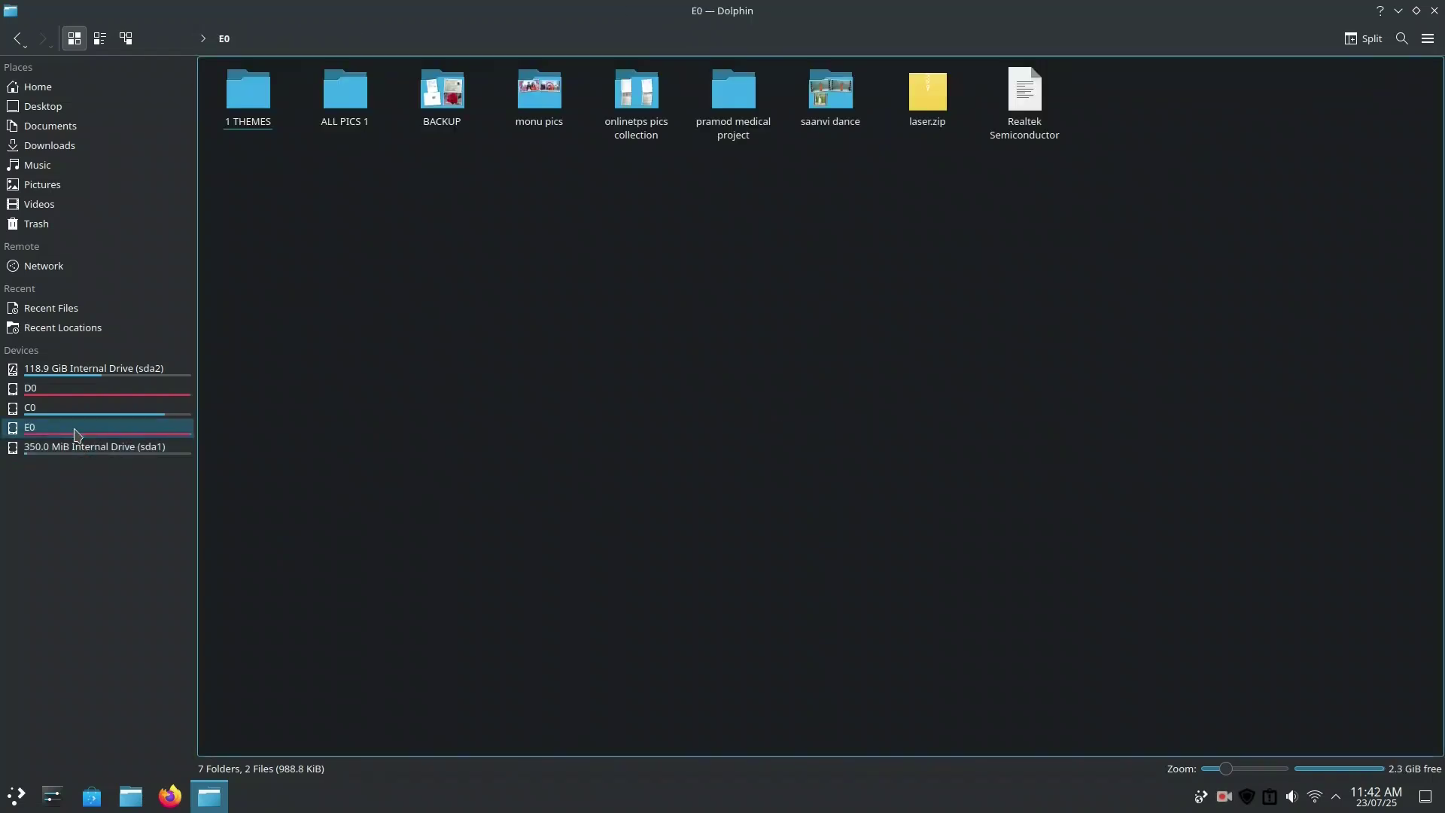
left_click(42, 91)
Show the About Dolphin dialog from the main menu's Help and move it aside.
left_click(1430, 45)
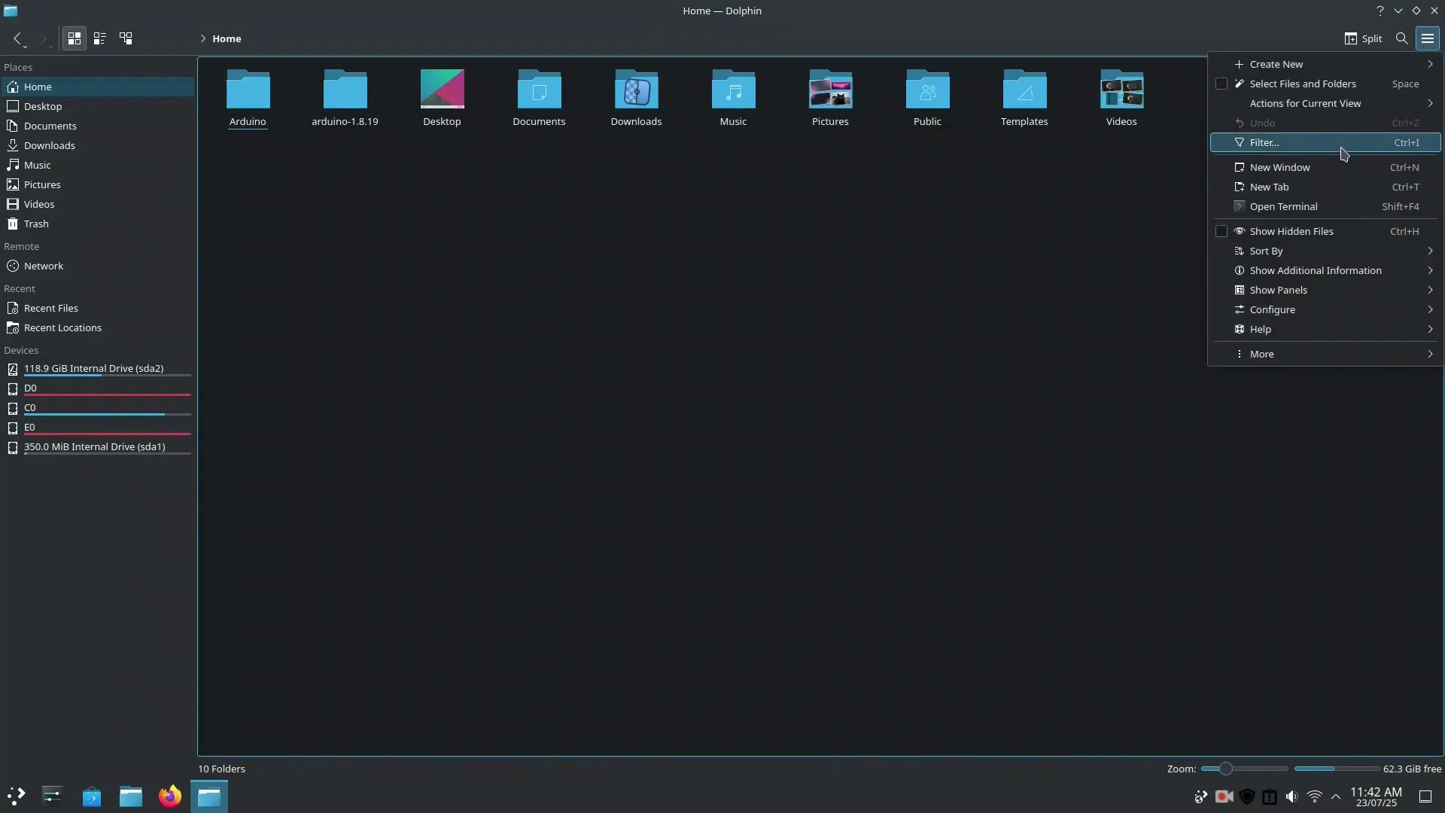
mouse_move(1297, 329)
left_click(1106, 445)
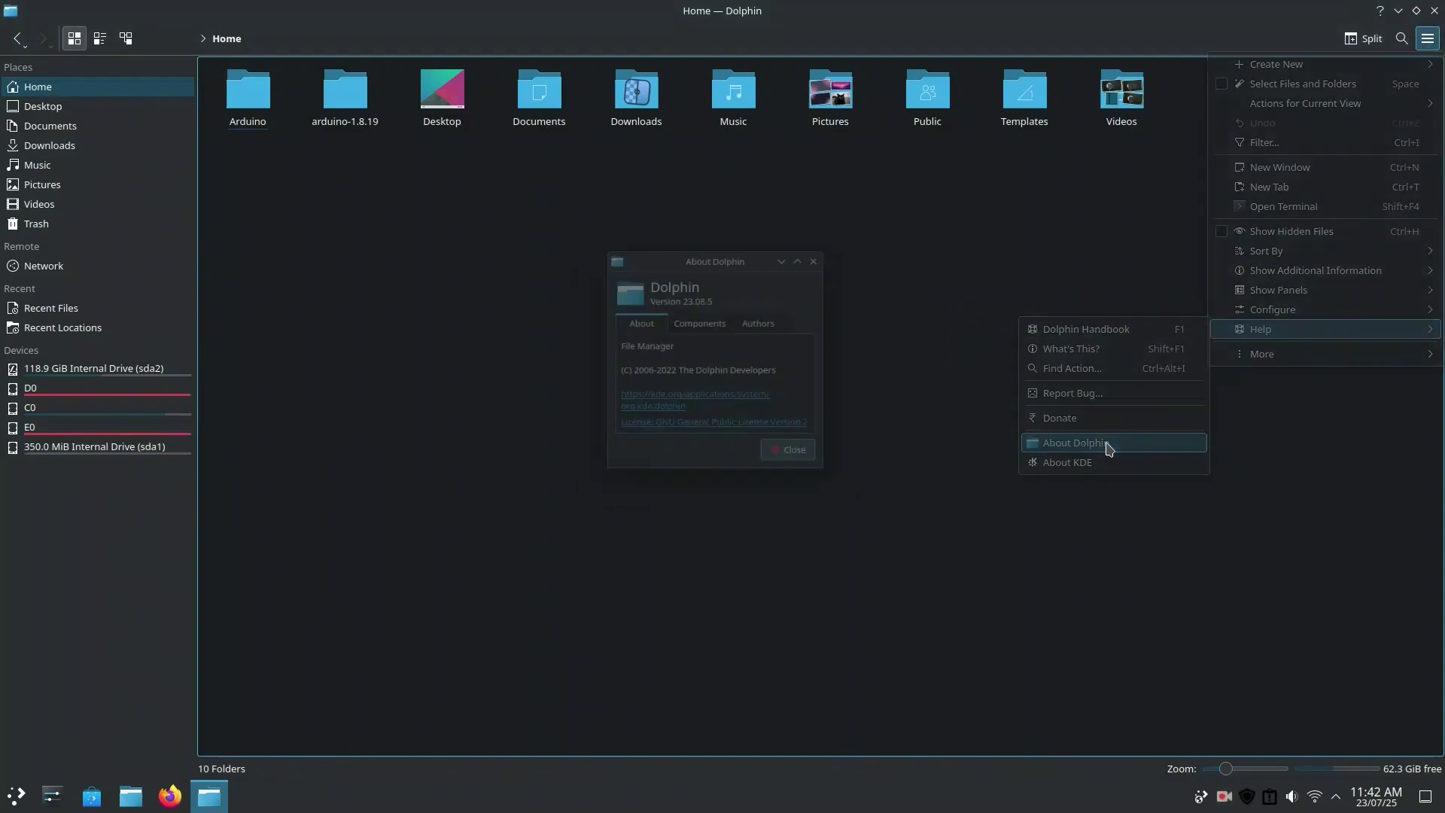
mouse_move(710, 295)
left_mouse_down()
mouse_move(659, 293)
mouse_move(699, 308)
mouse_move(716, 284)
left_mouse_up()
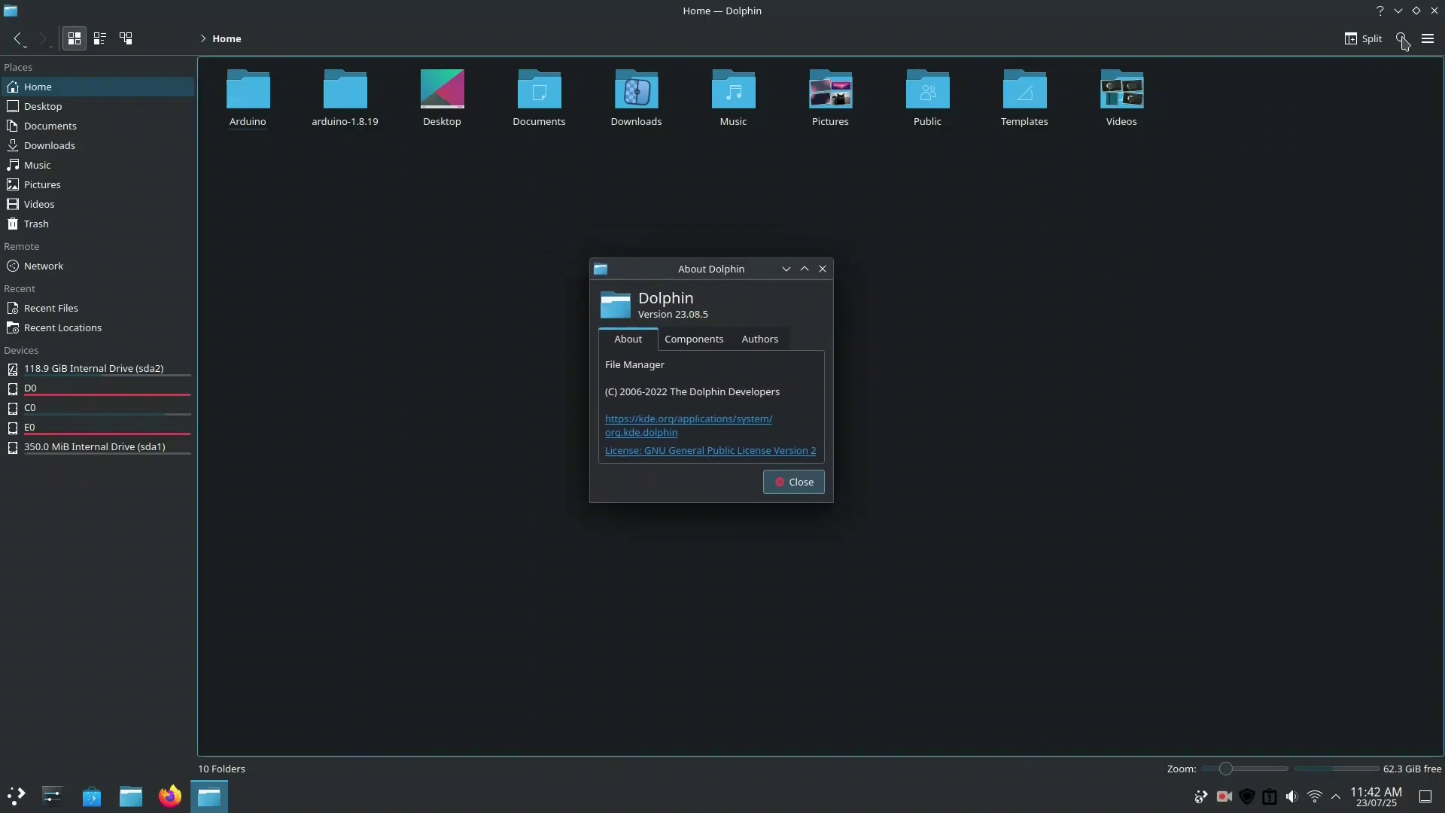
Show About KDE and view its Support, Join, Report Bugs and About sections.
left_click(1428, 39)
mouse_move(1271, 336)
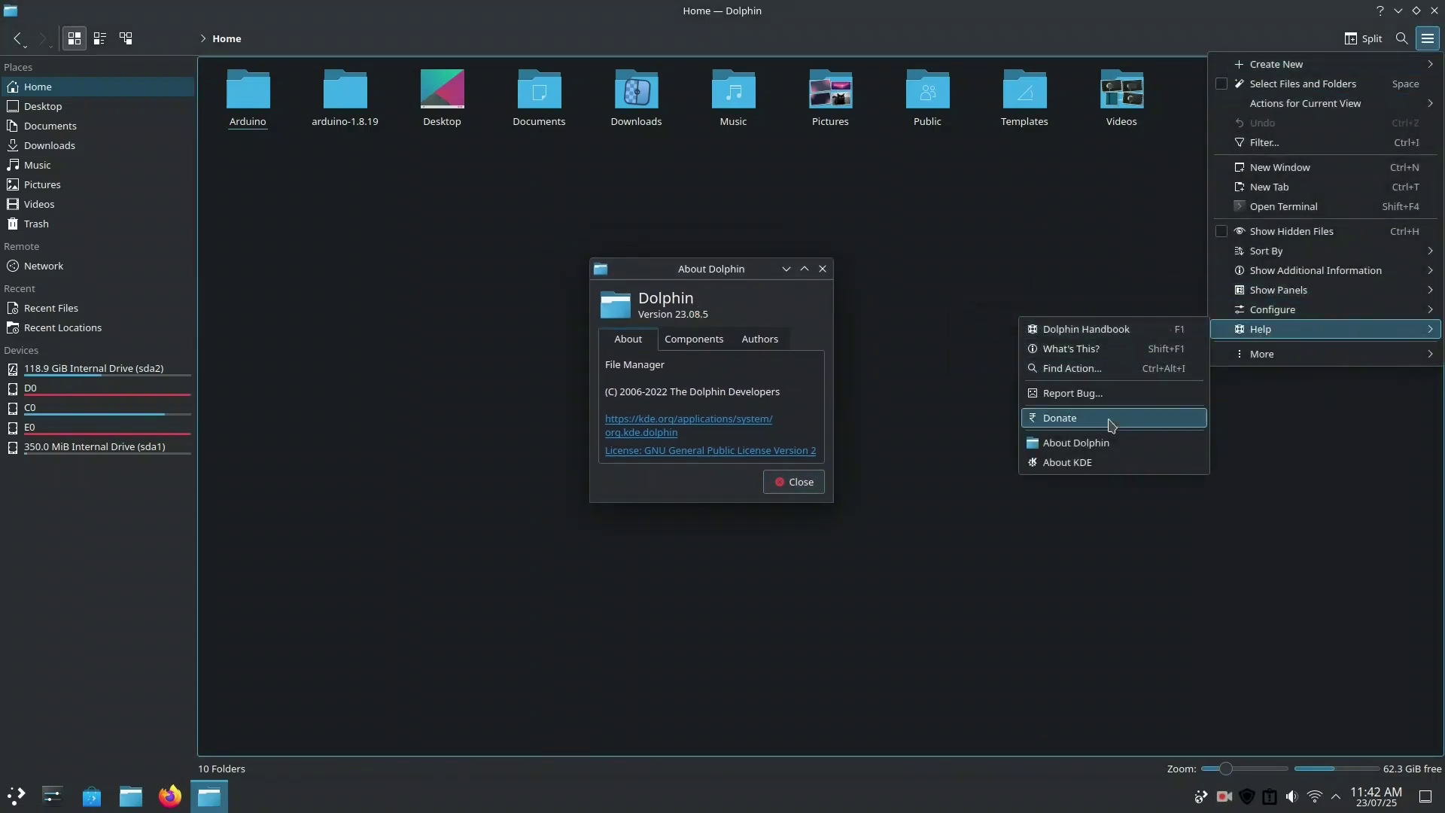
left_click(1091, 465)
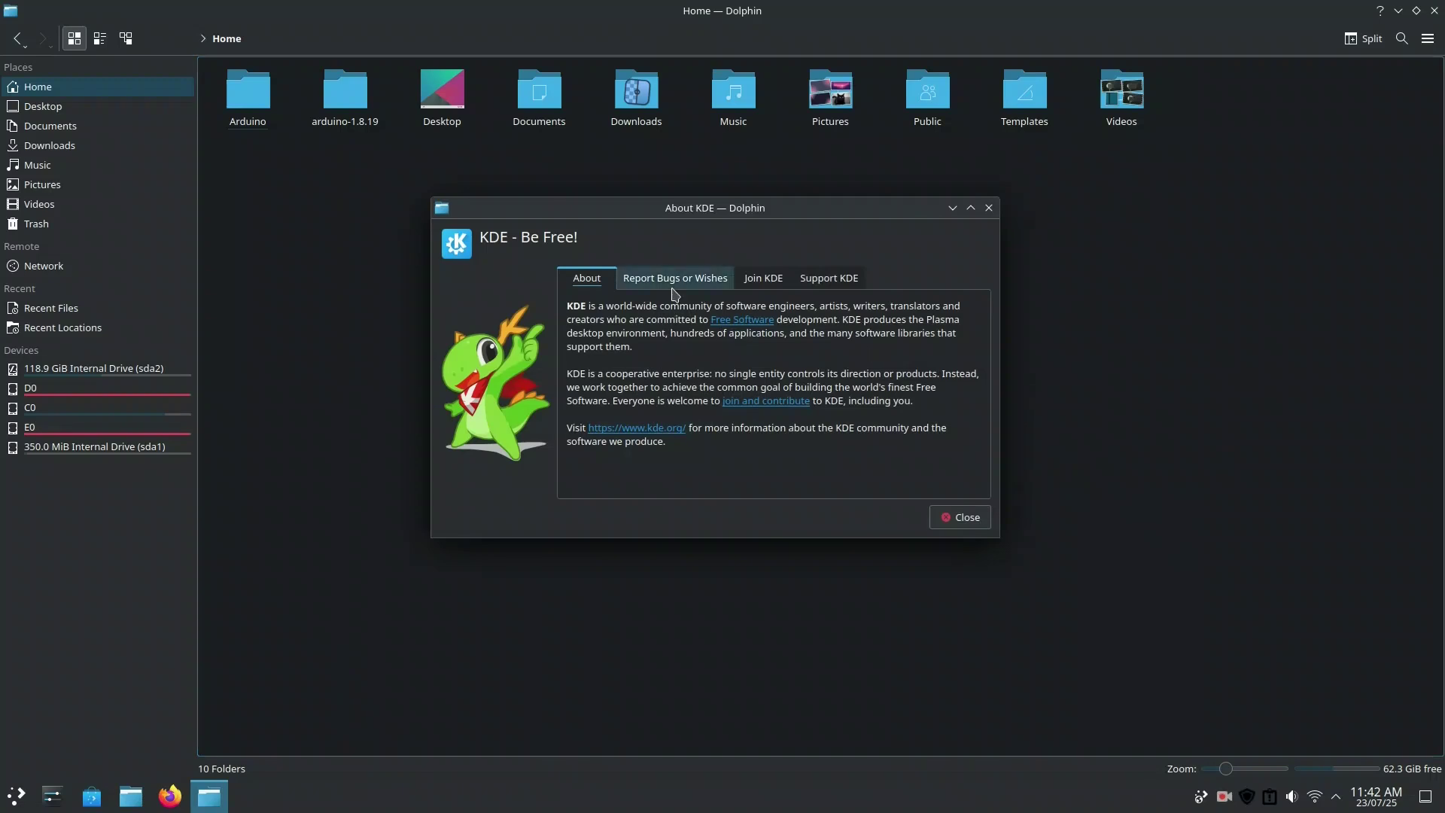
left_click(829, 278)
left_click(763, 279)
left_click(675, 279)
left_click(587, 279)
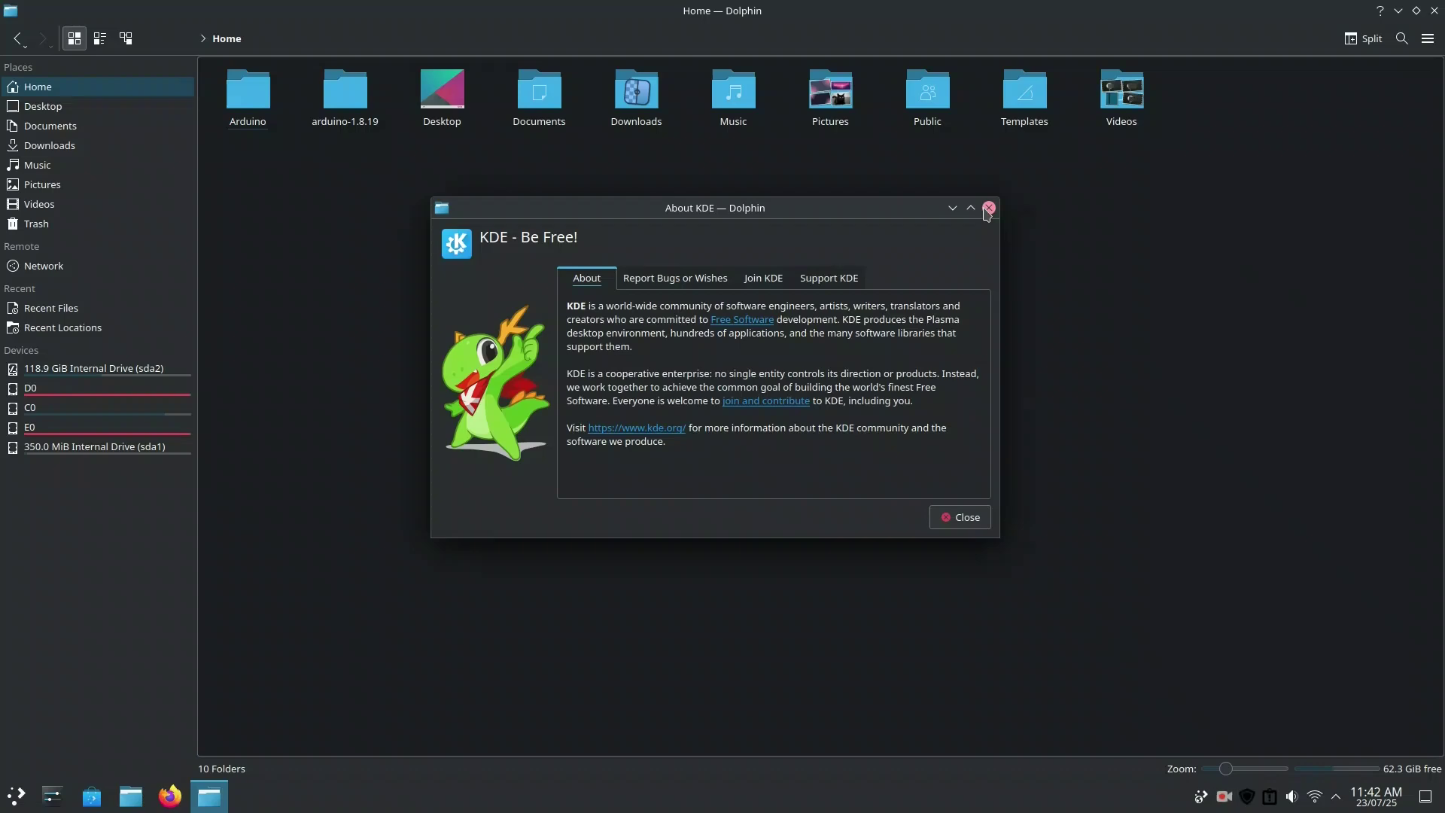
Close the About KDE and About Dolphin dialogs, then close Dolphin.
left_click(988, 208)
left_click(823, 269)
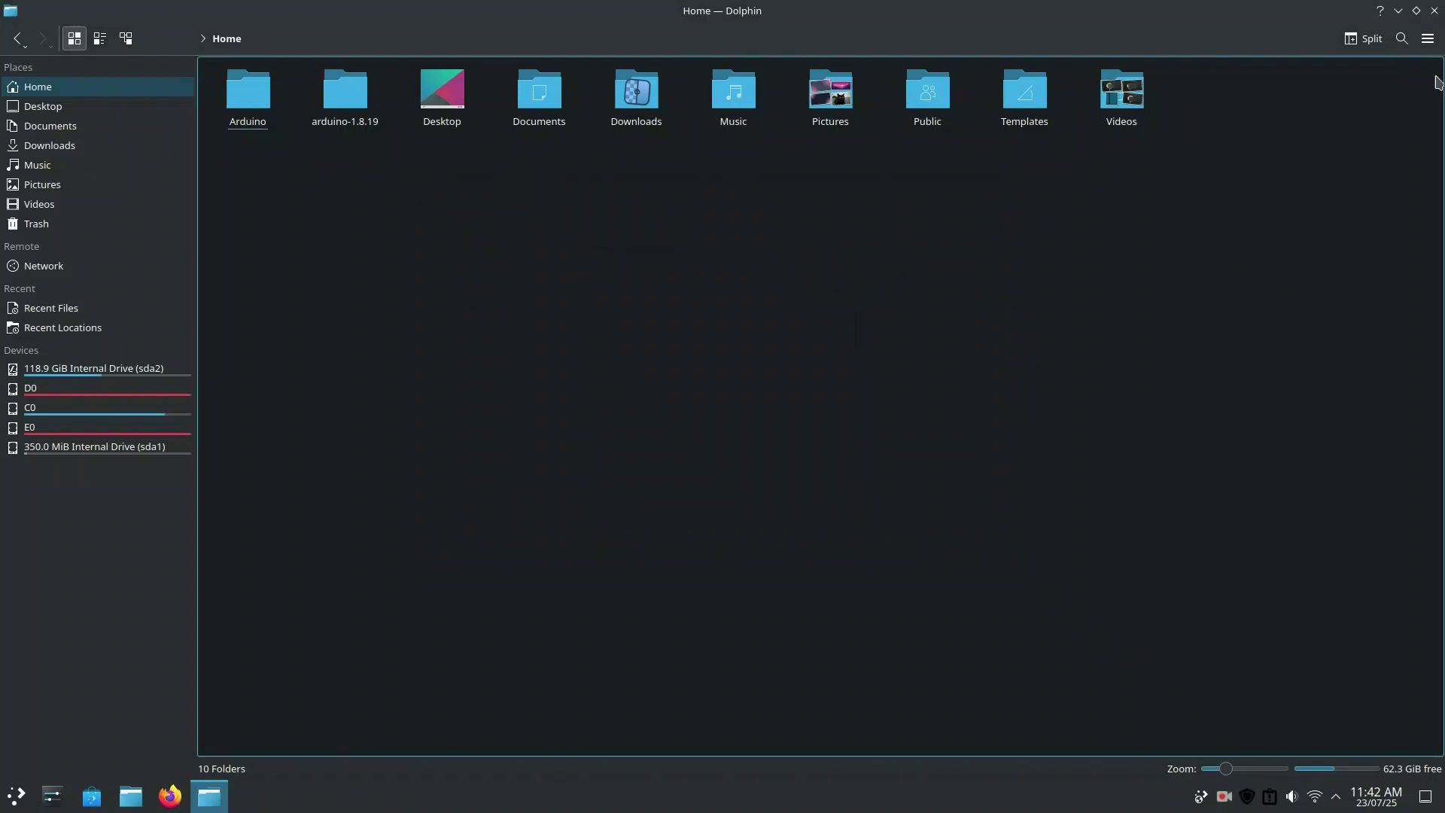
left_click(1435, 12)
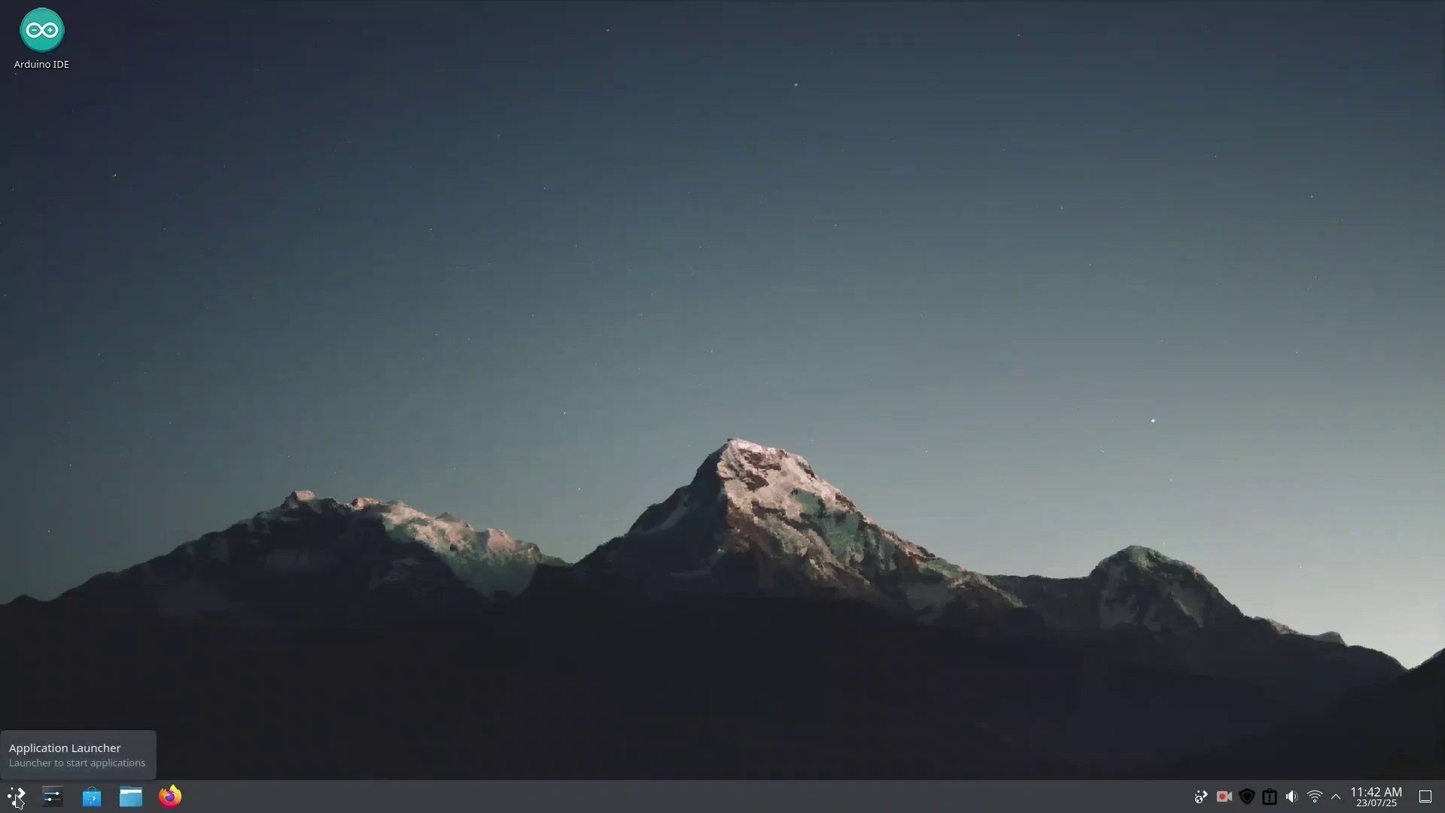
Shut down the KDE session and centre the Cinnamon terminal window.
left_click(17, 796)
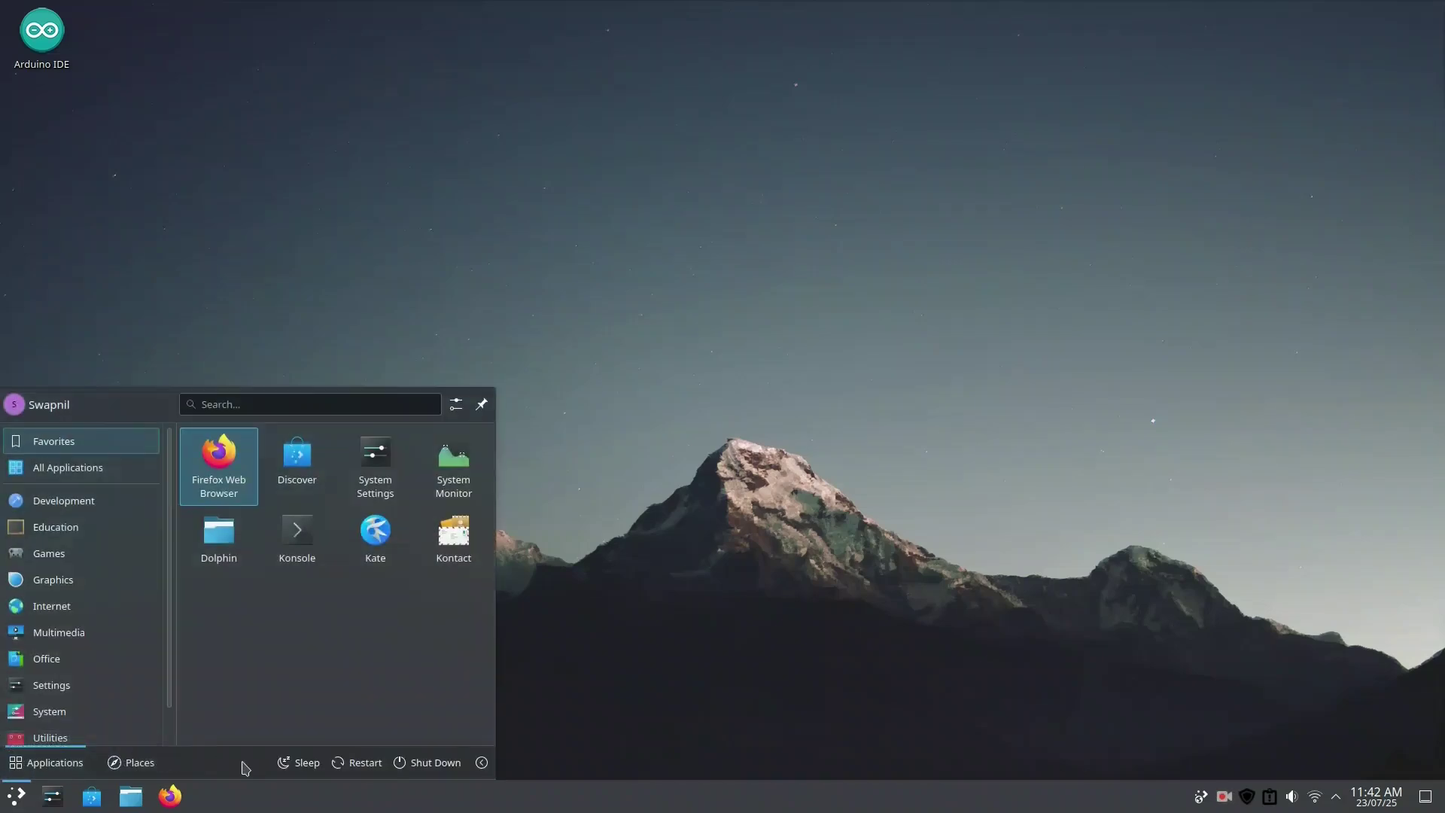
left_click(418, 765)
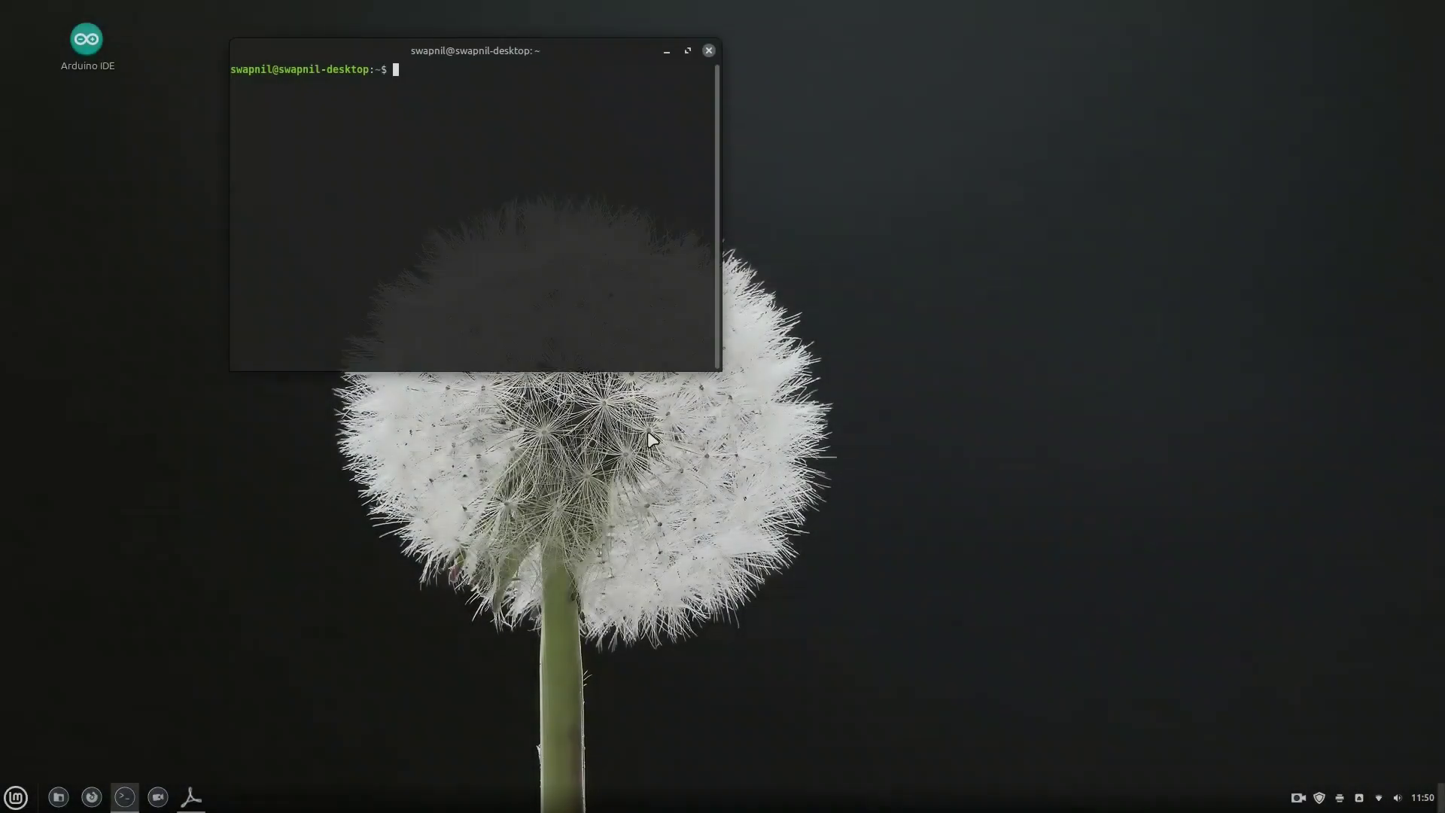
left_click_drag(477, 54, 705, 286)
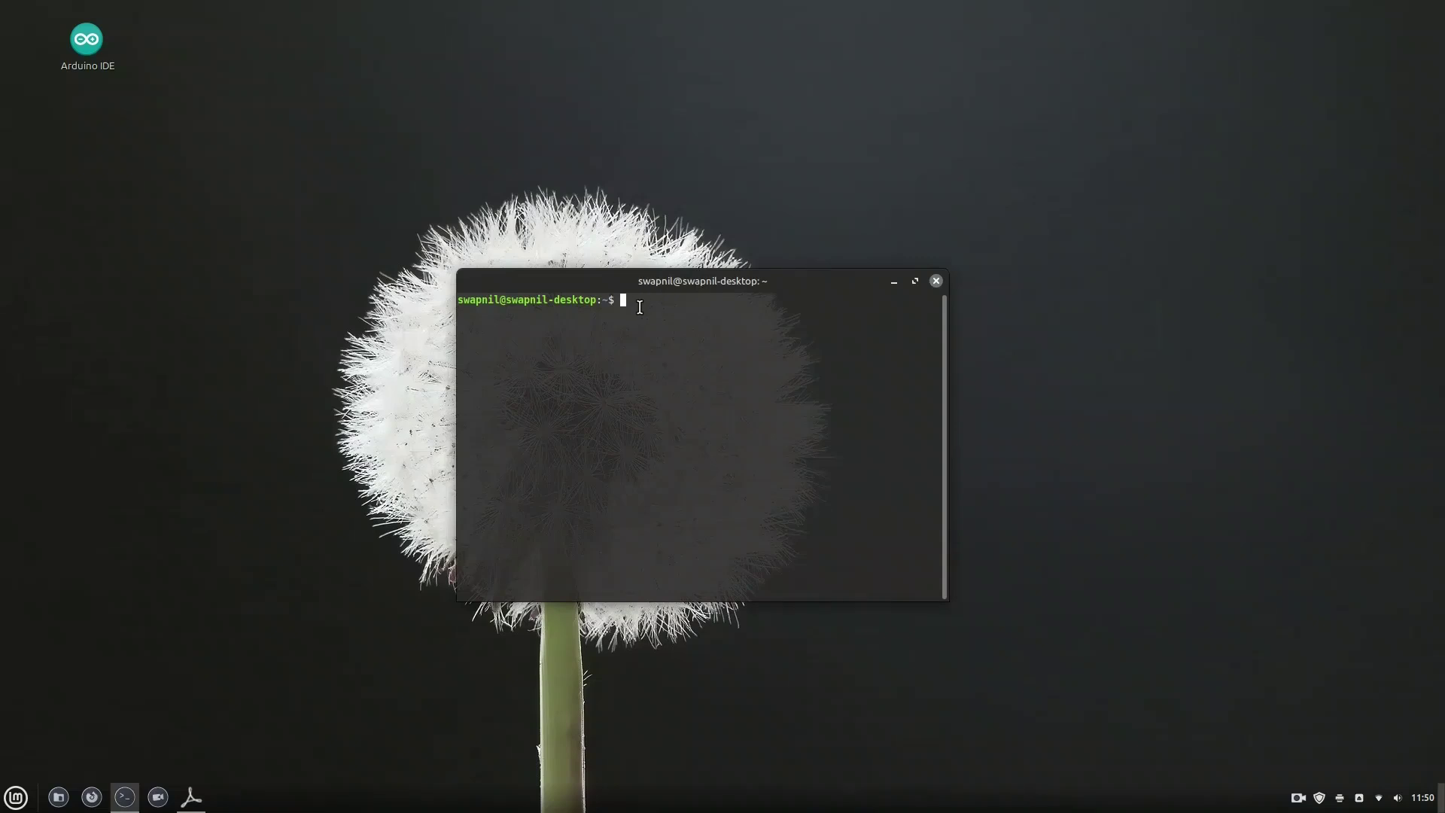
Run 'sudo apt remove --purge ^kde ^plasma sddm --auto-remove -y' with the admin password, then switch to the PDF.
type("sudo apt remove --purge '^kde' '^plasma' sddm --auto-remove -y")
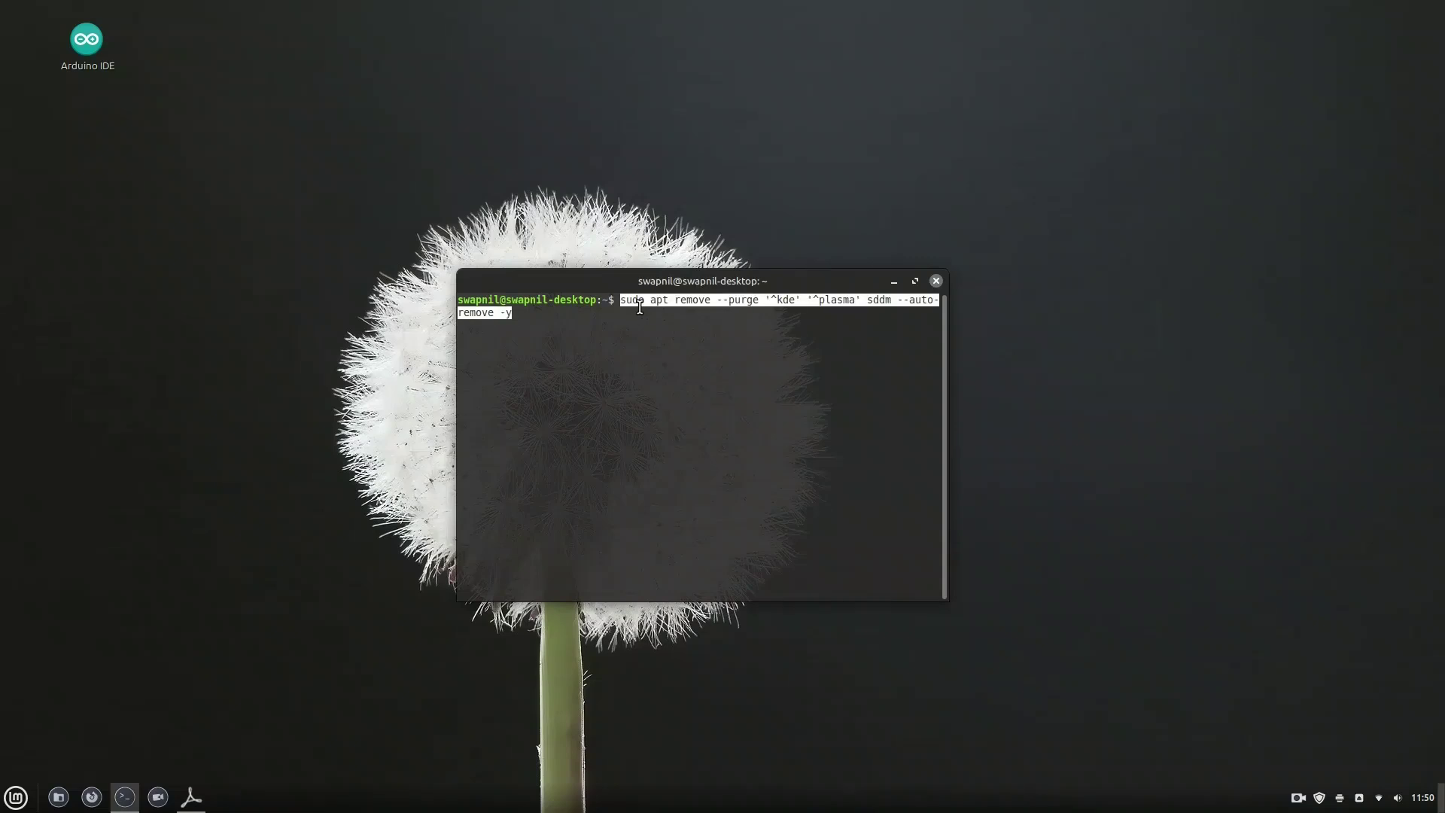
key("Return")
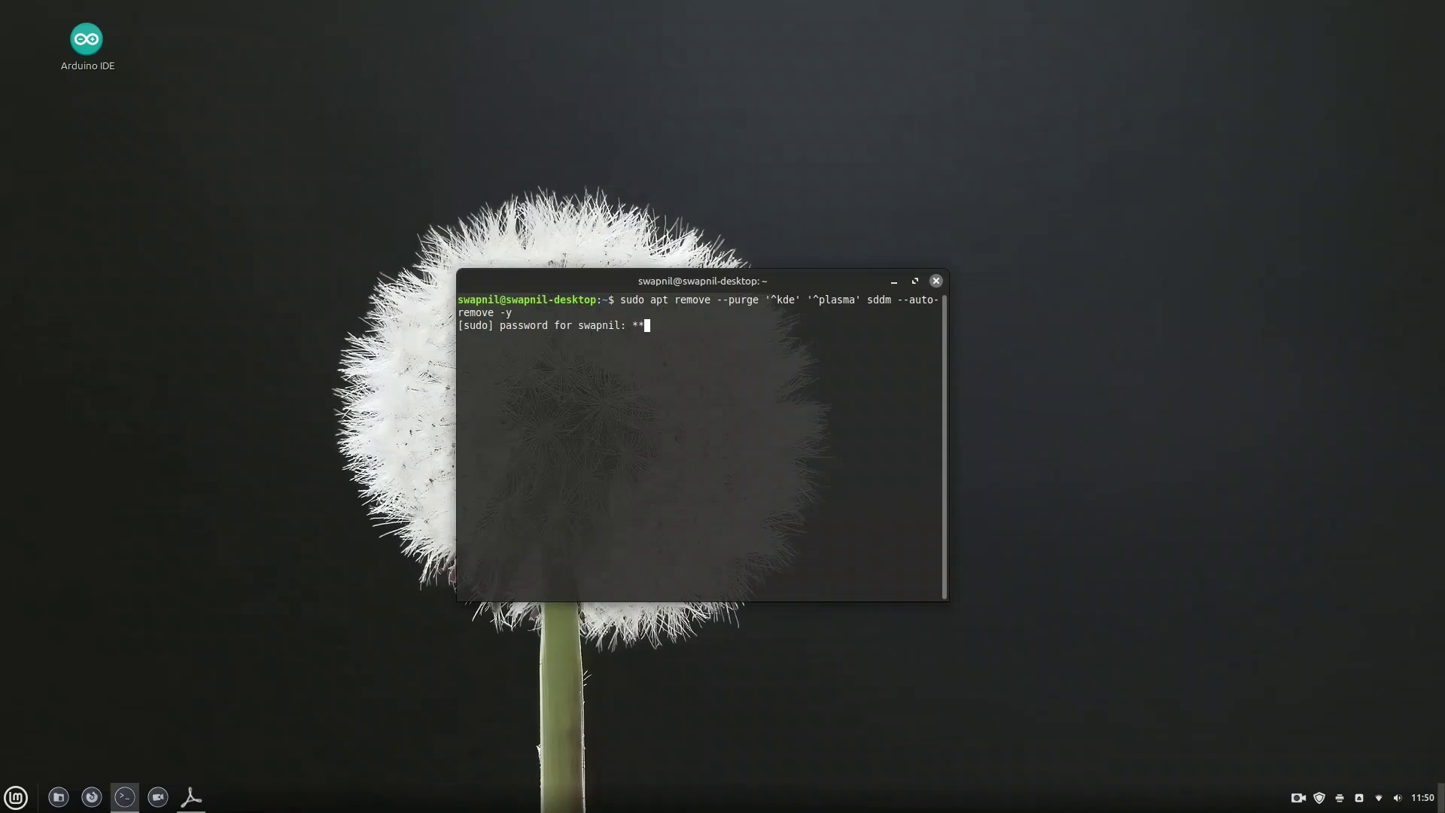
key("Return")
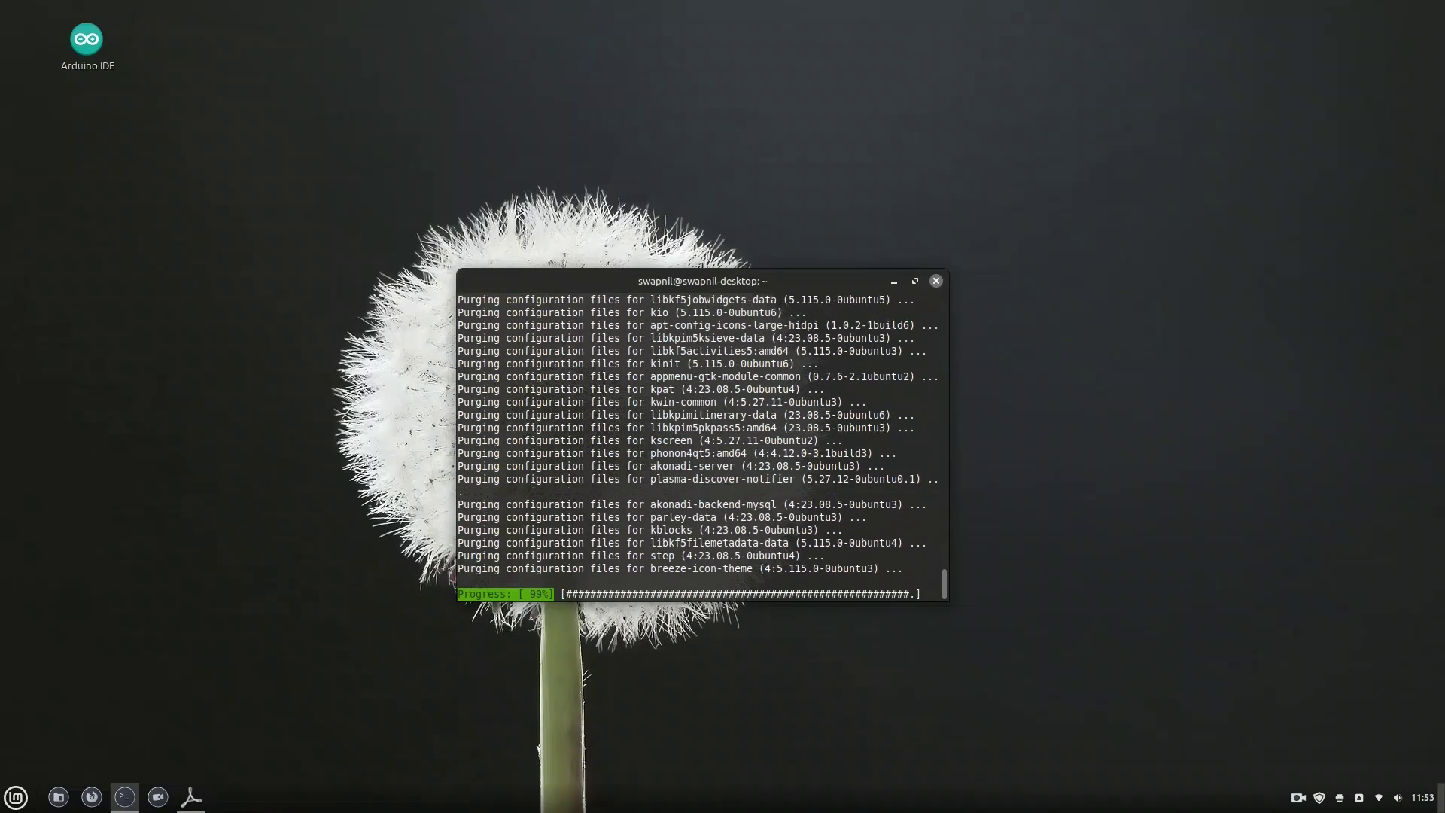
key("alt+Tab")
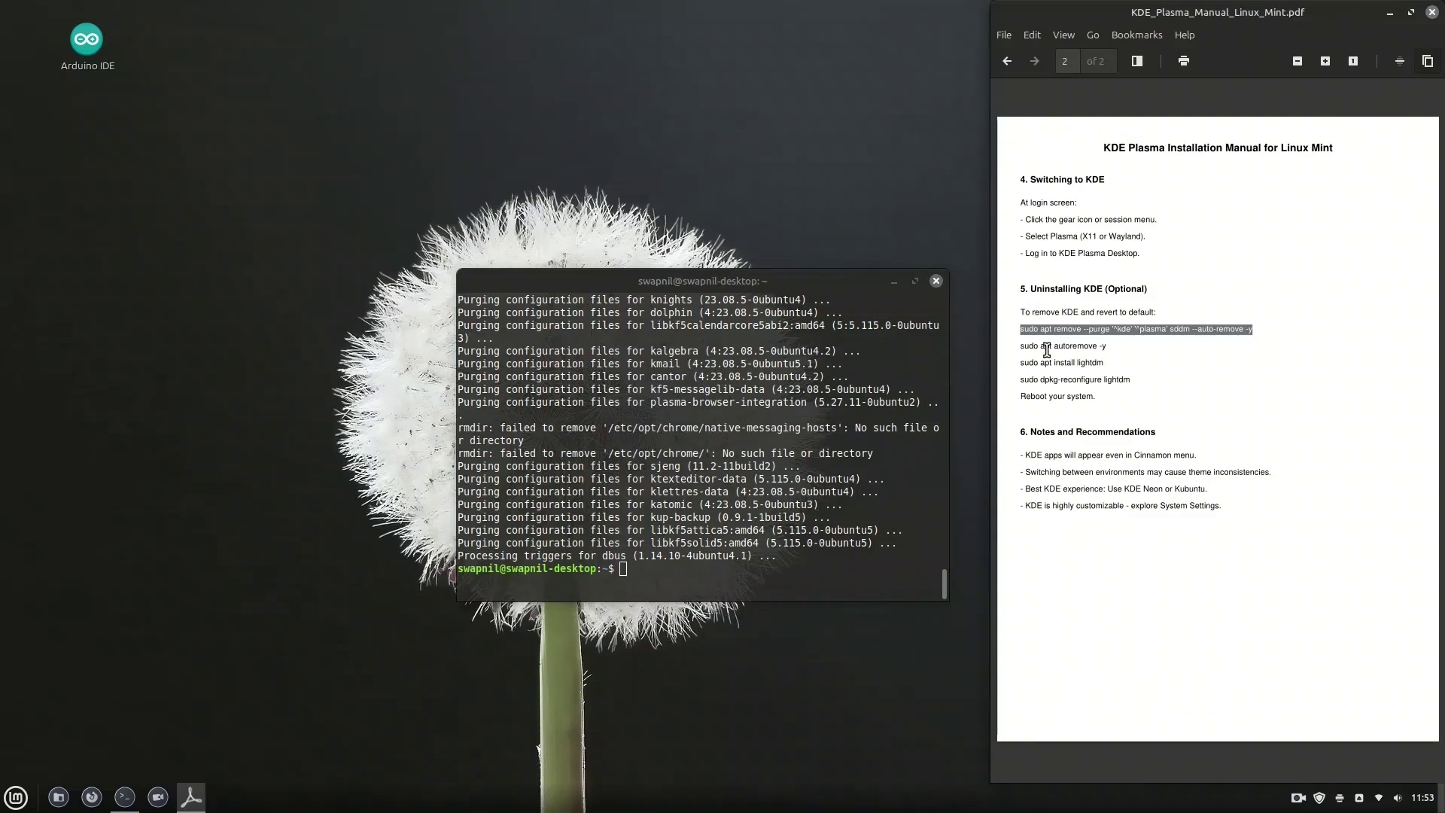
Copy 'sudo apt autoremove -y' from the manual and run it in the terminal.
left_click(1020, 348)
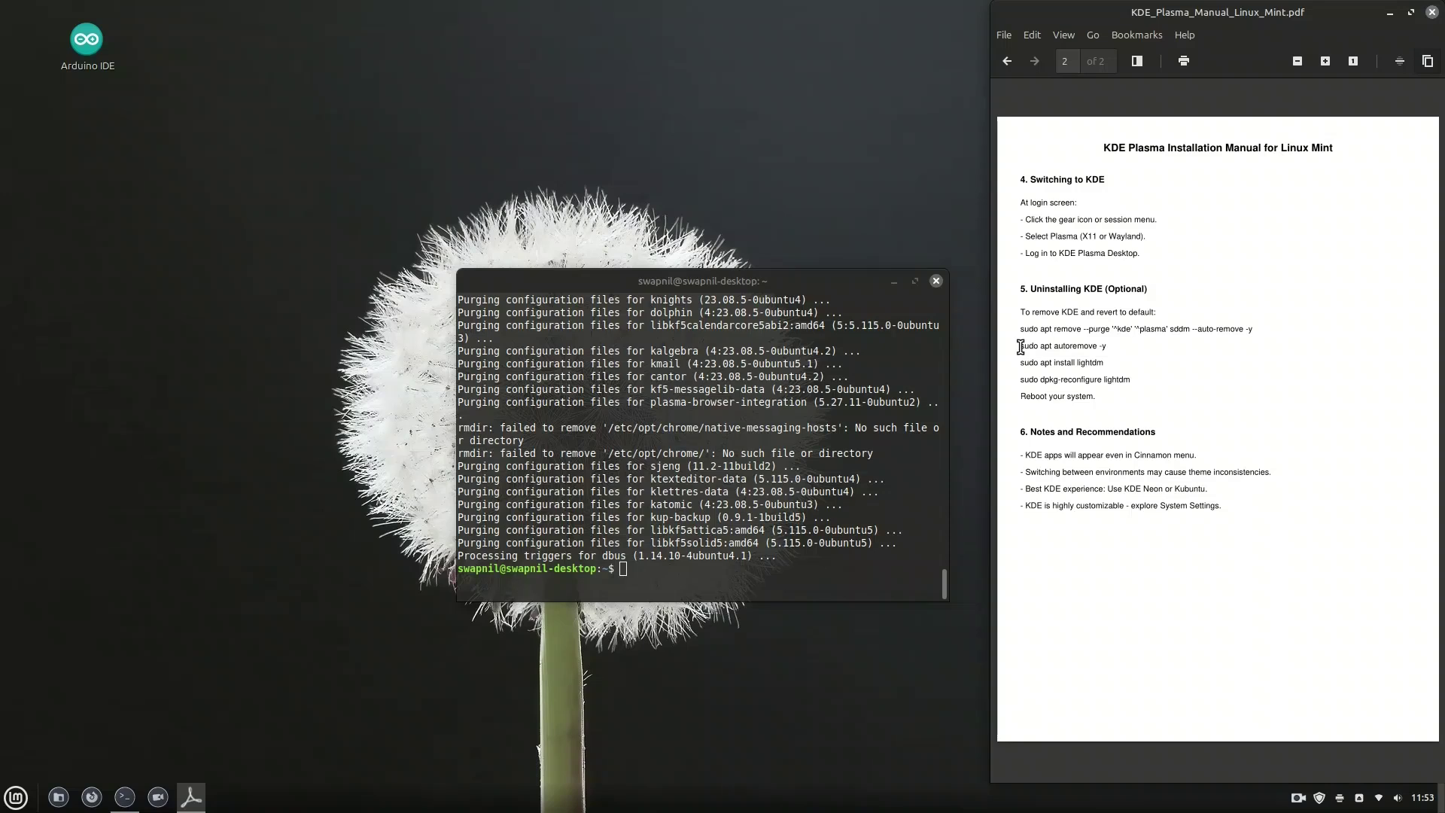
left_click_drag(1020, 346, 1109, 345)
key("super+c")
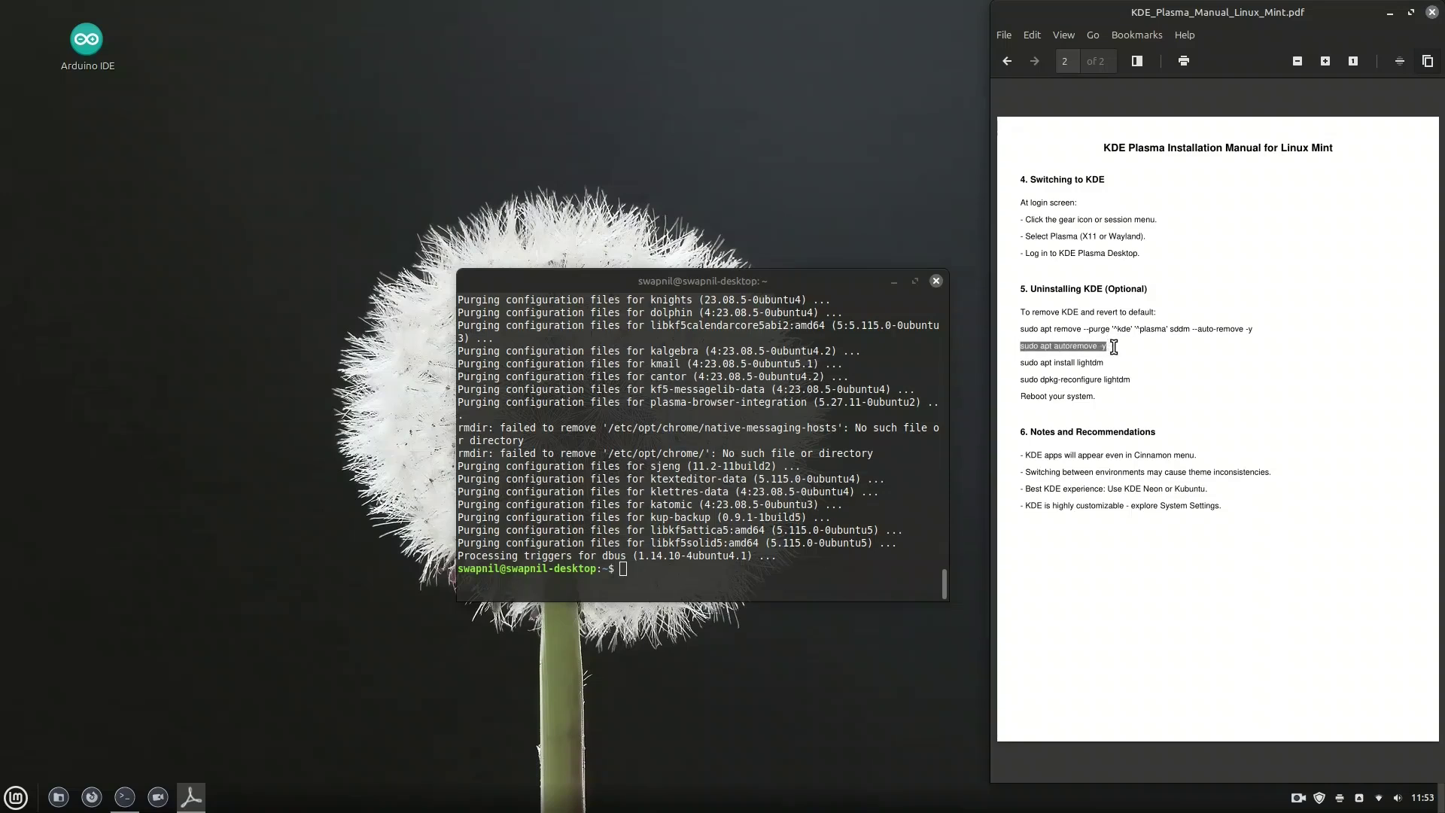
right_click(1096, 348)
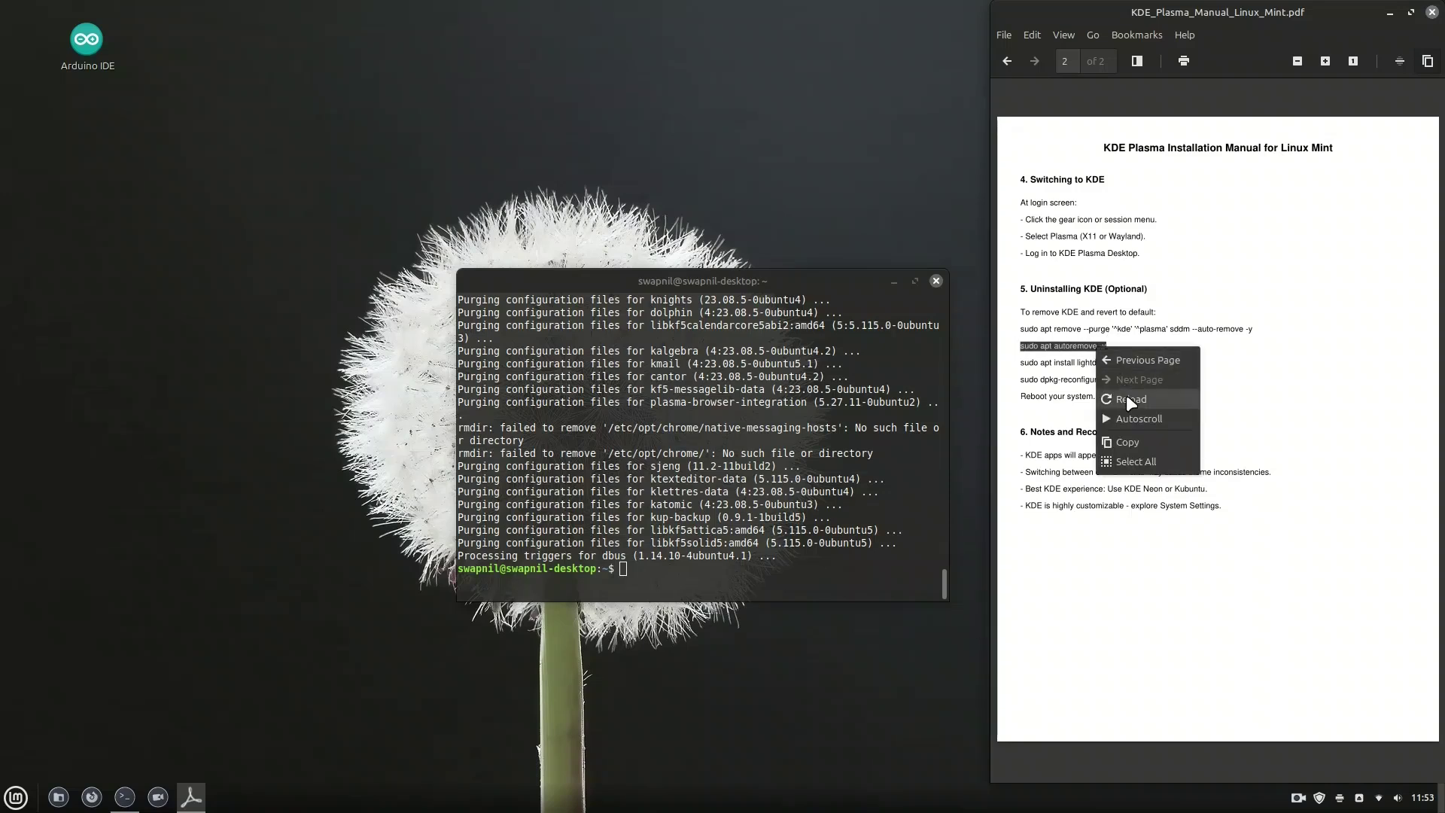
left_click(1127, 441)
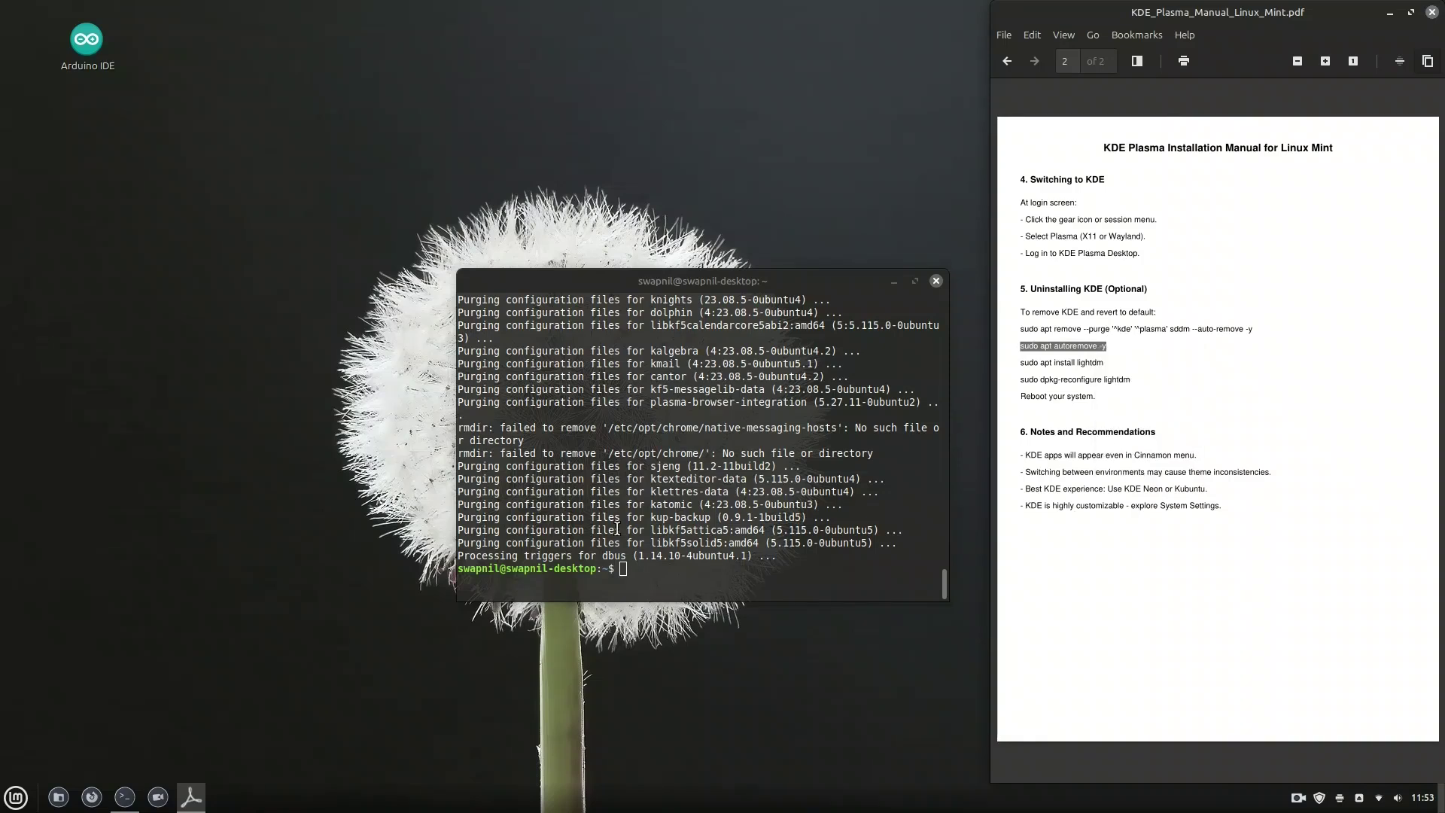
right_click(630, 571)
left_click(688, 652)
key("Return")
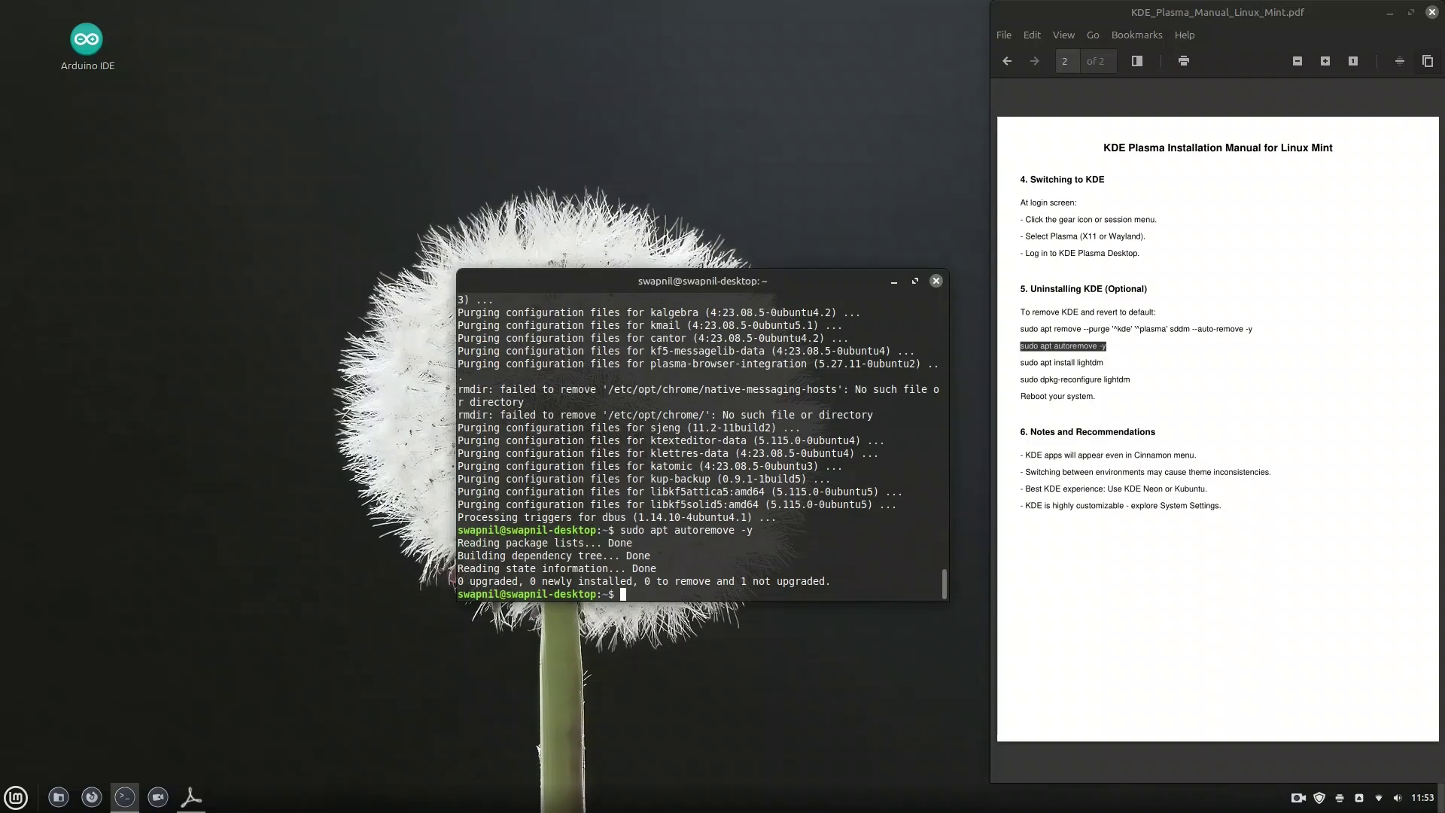
Copy 'sudo apt install lightdm' from the manual and run it in the terminal.
triple_click(1059, 362)
key("super+c")
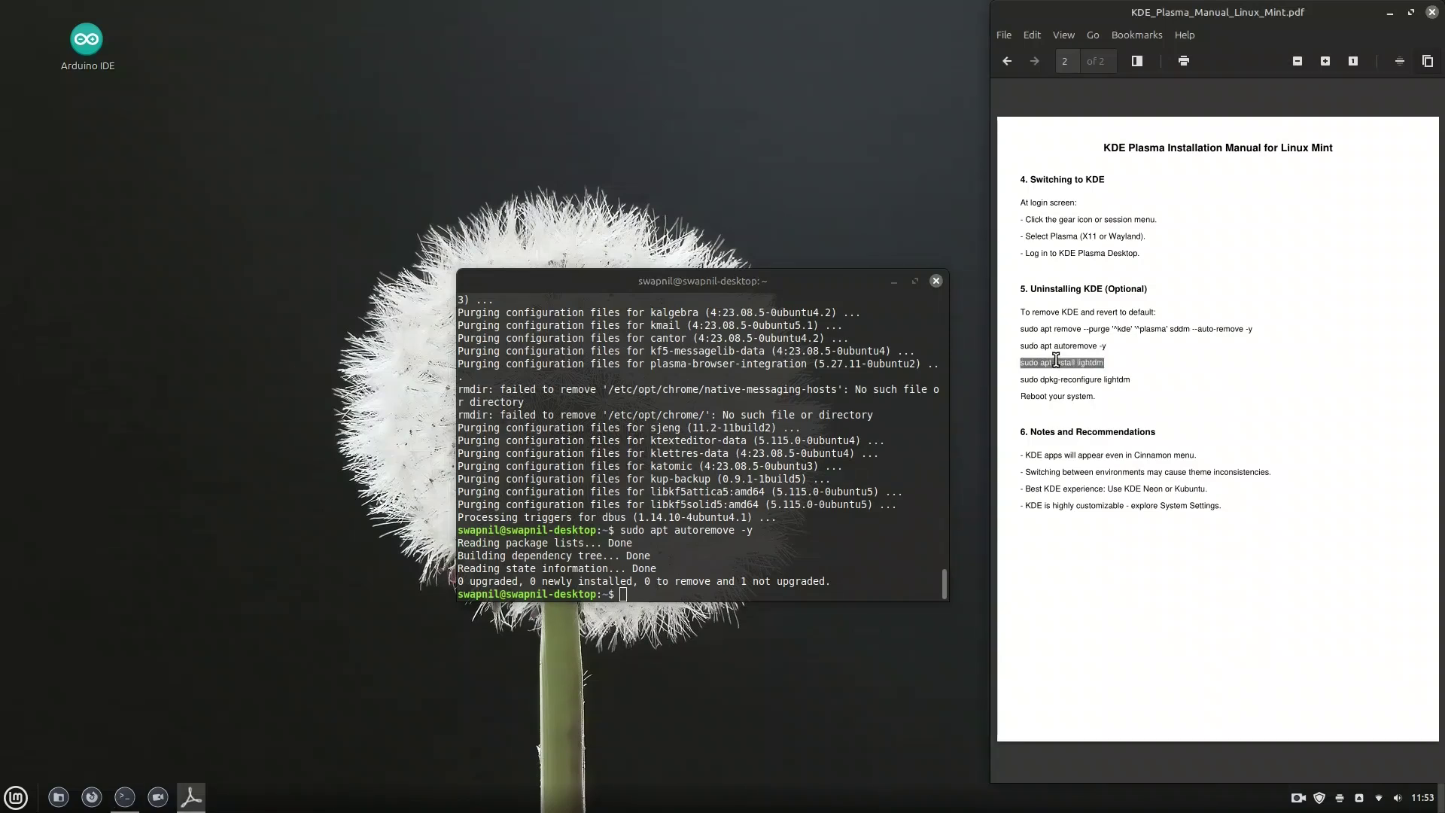
left_click(654, 594)
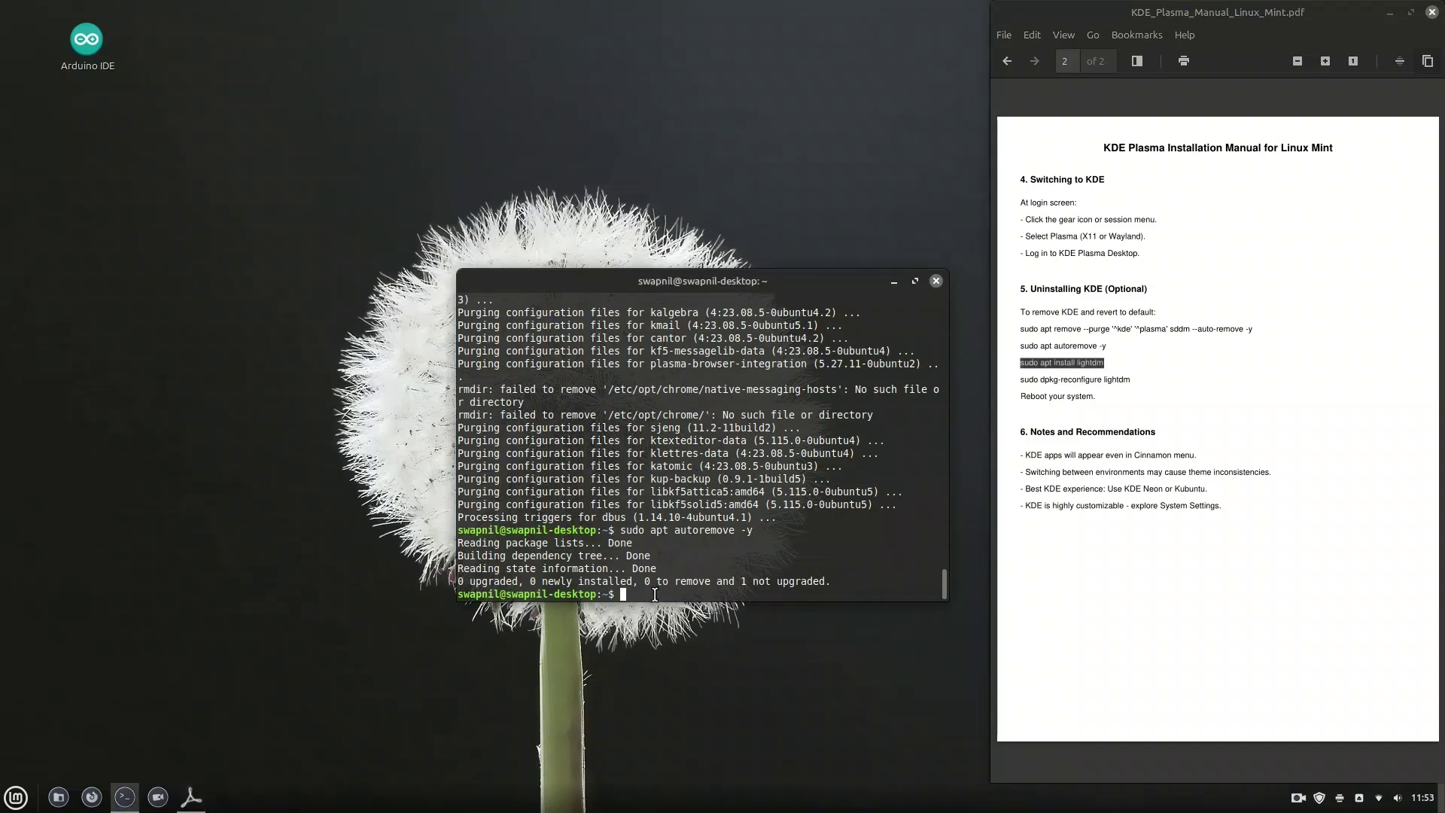
middle_click(654, 594)
key("Return")
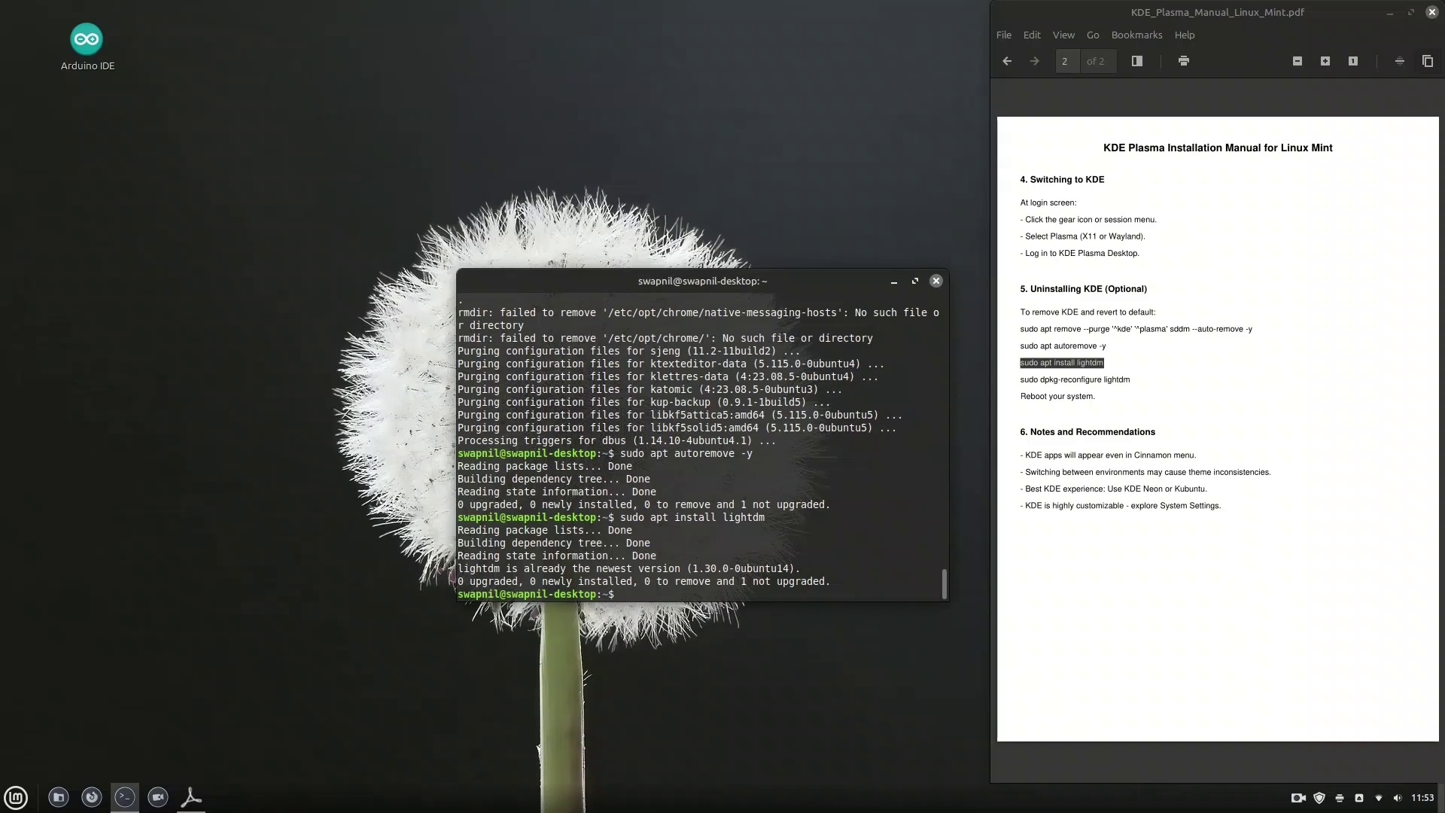
Copy and run 'sudo dpkg-reconfigure lightdm', then type reboot at the prompt.
double_click(1069, 380)
triple_click(1069, 379)
right_click(1073, 380)
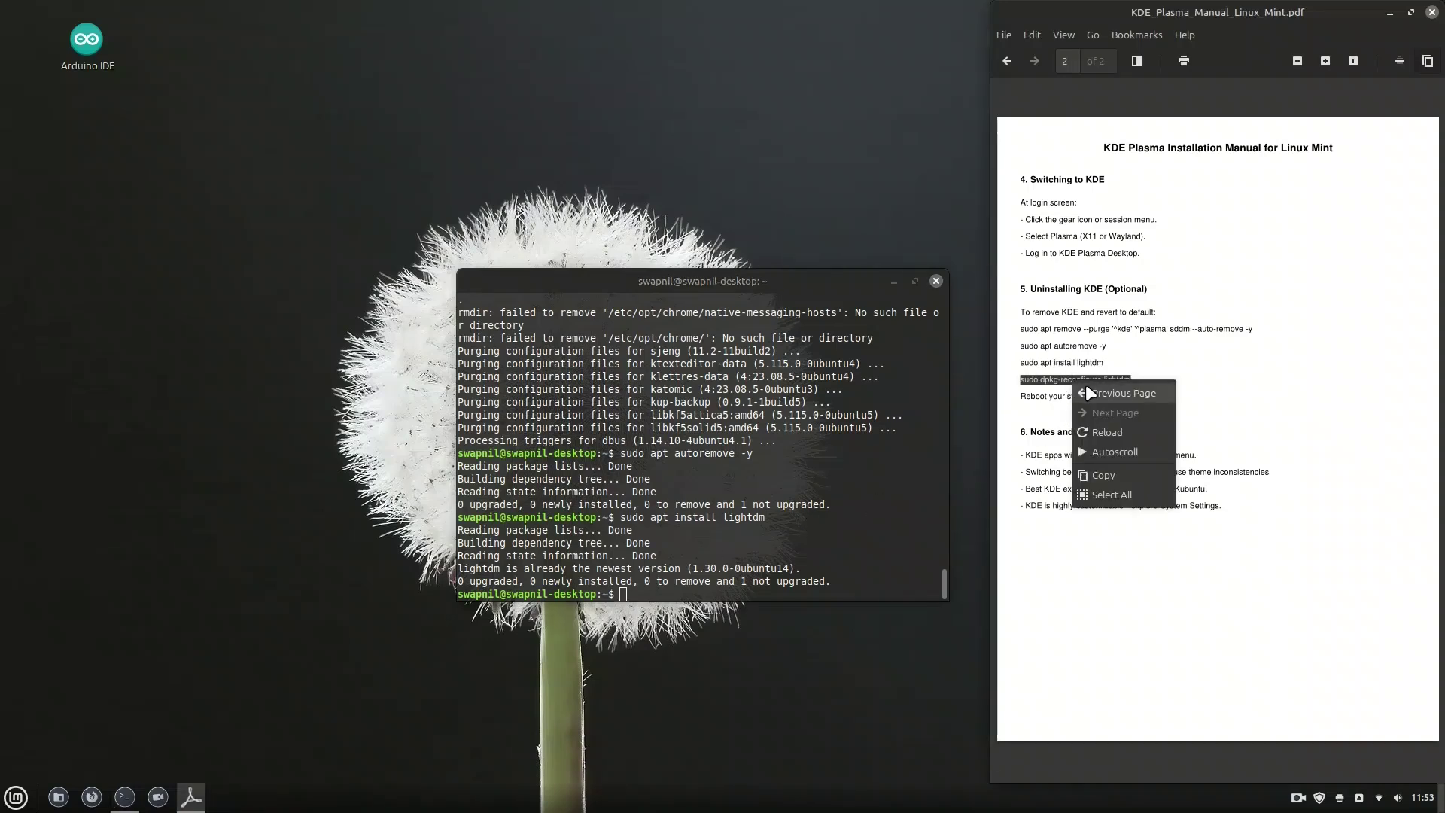
left_click(1111, 472)
left_click(655, 595)
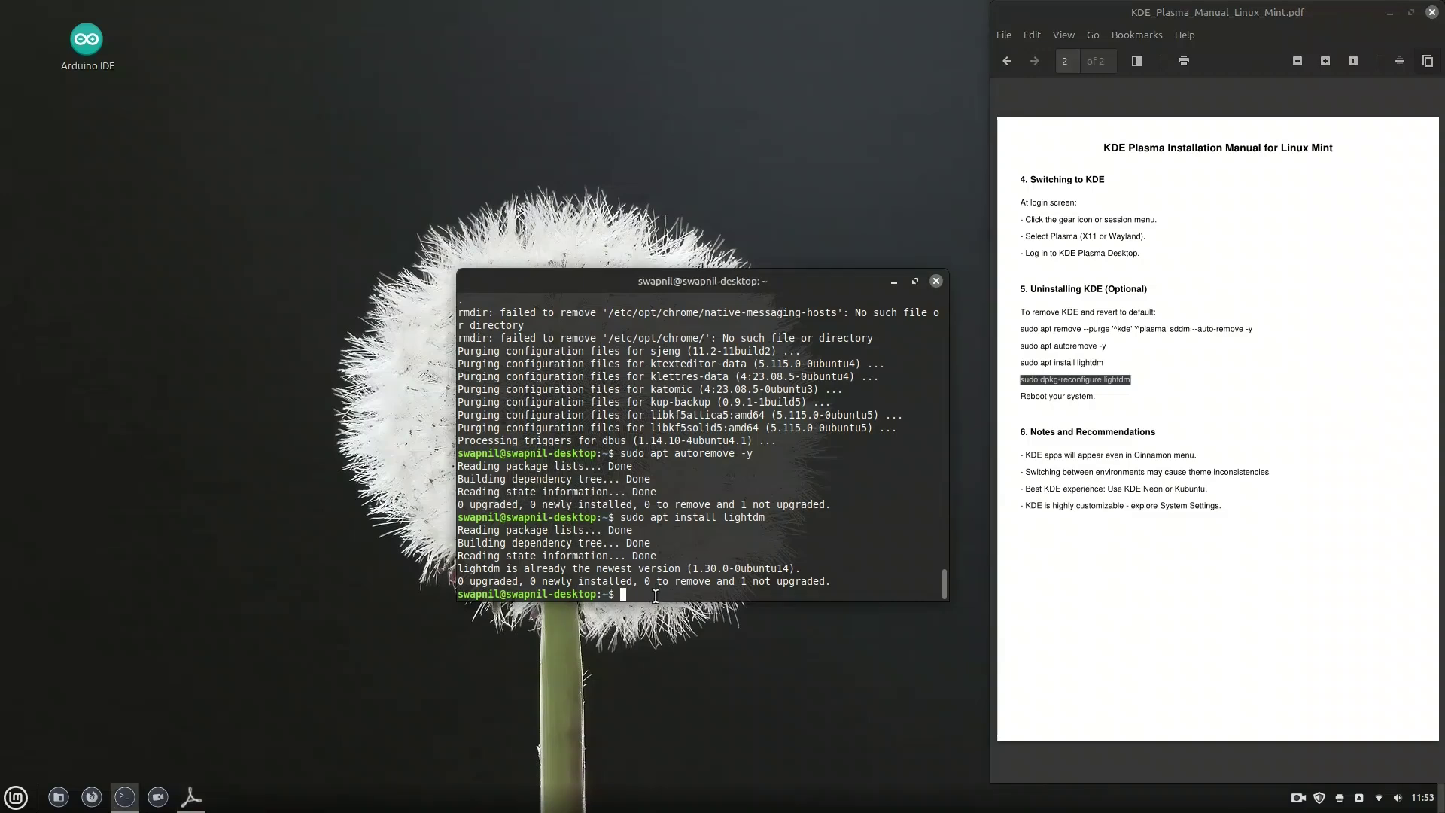
key("ctrl+shift+v")
key("Return")
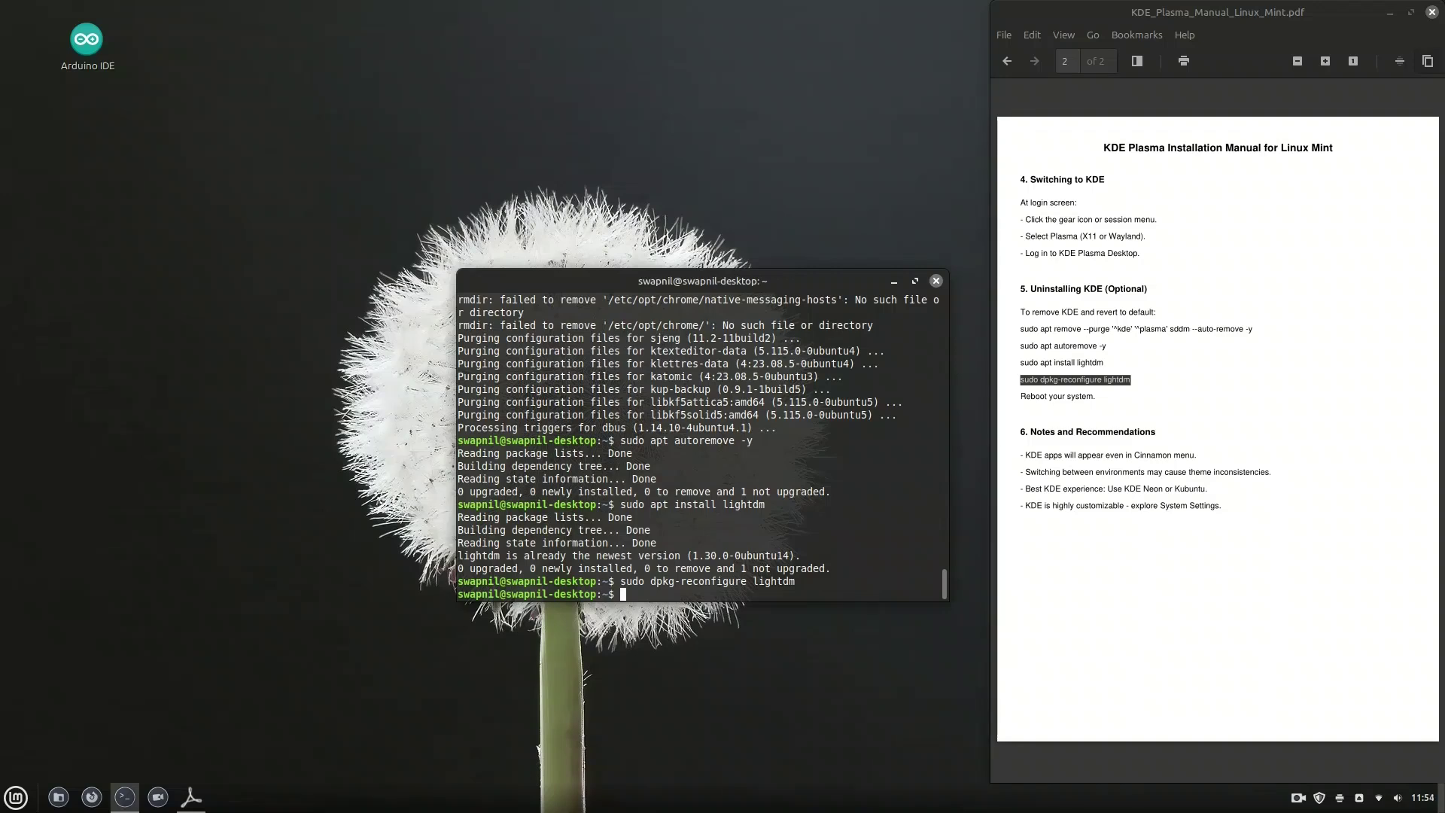
type("reboot")
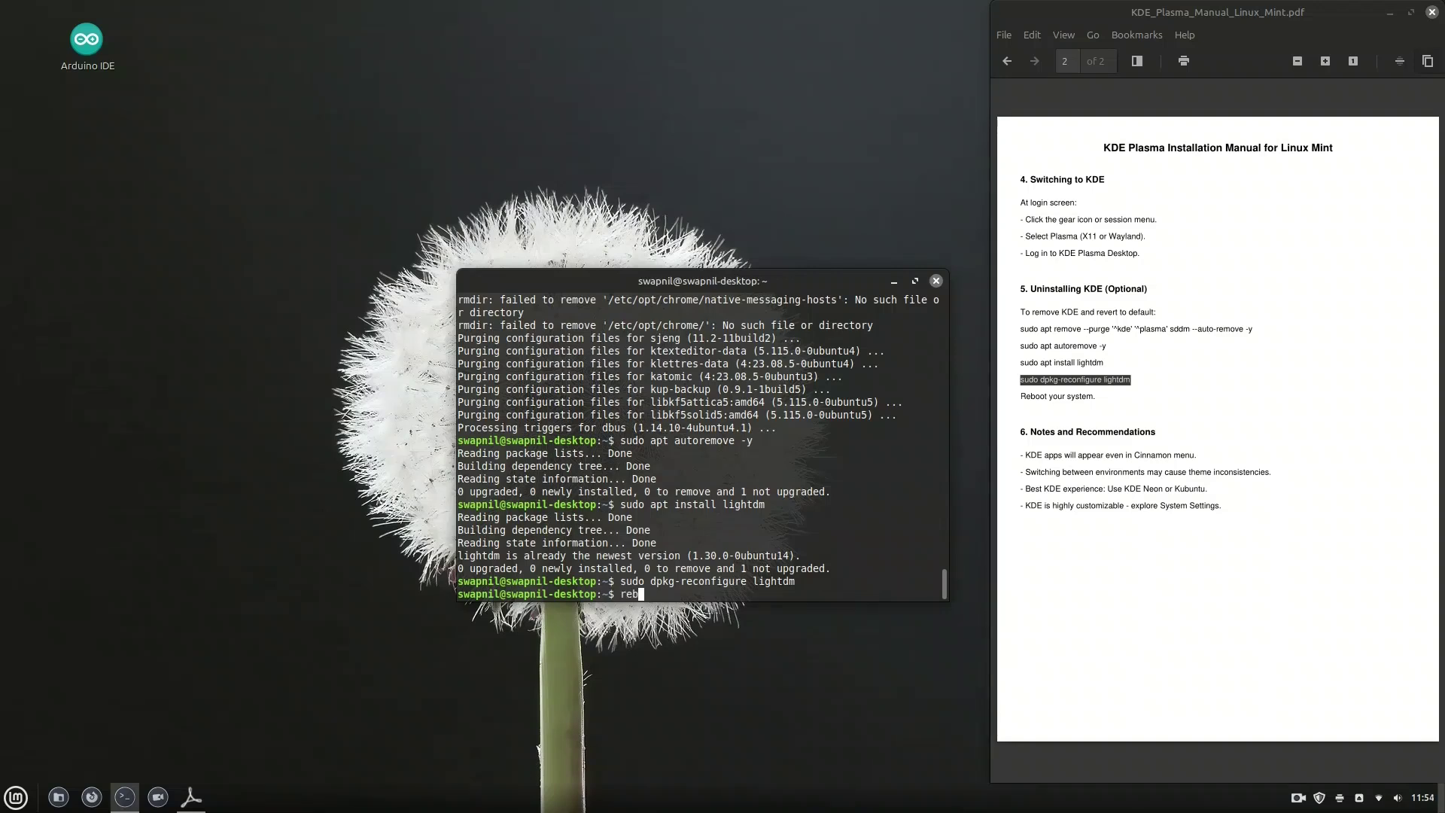